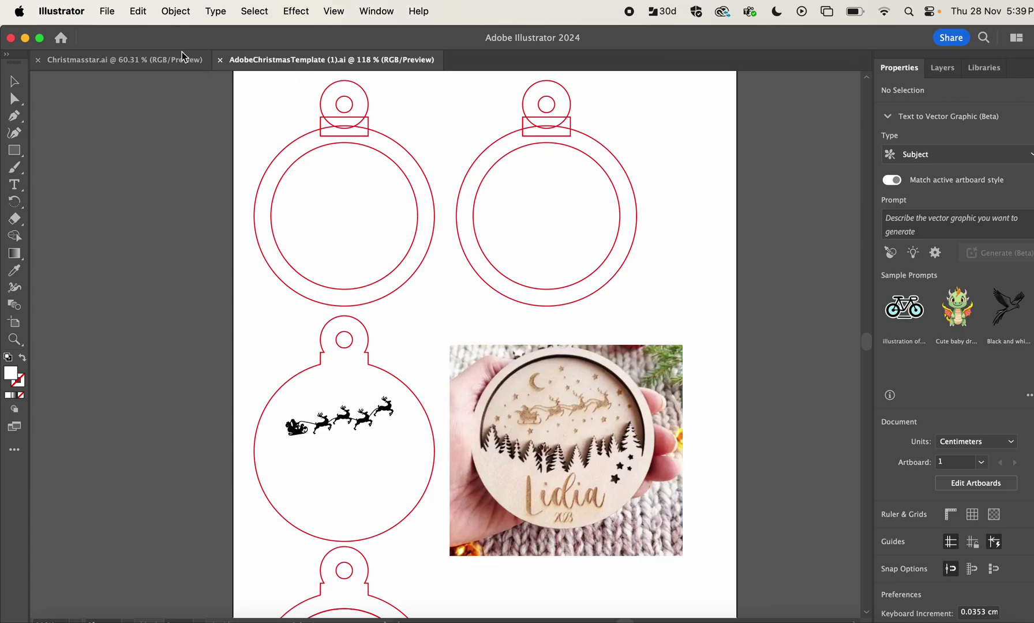
Create a new document with a 15 cm × 15 cm artboard.
left_click(108, 12)
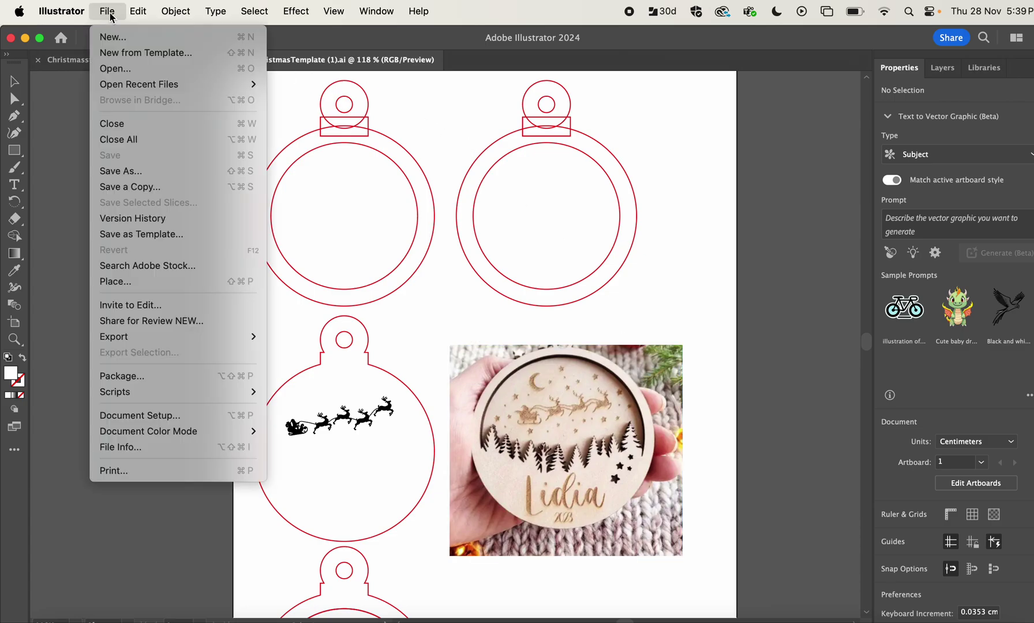
left_click(117, 38)
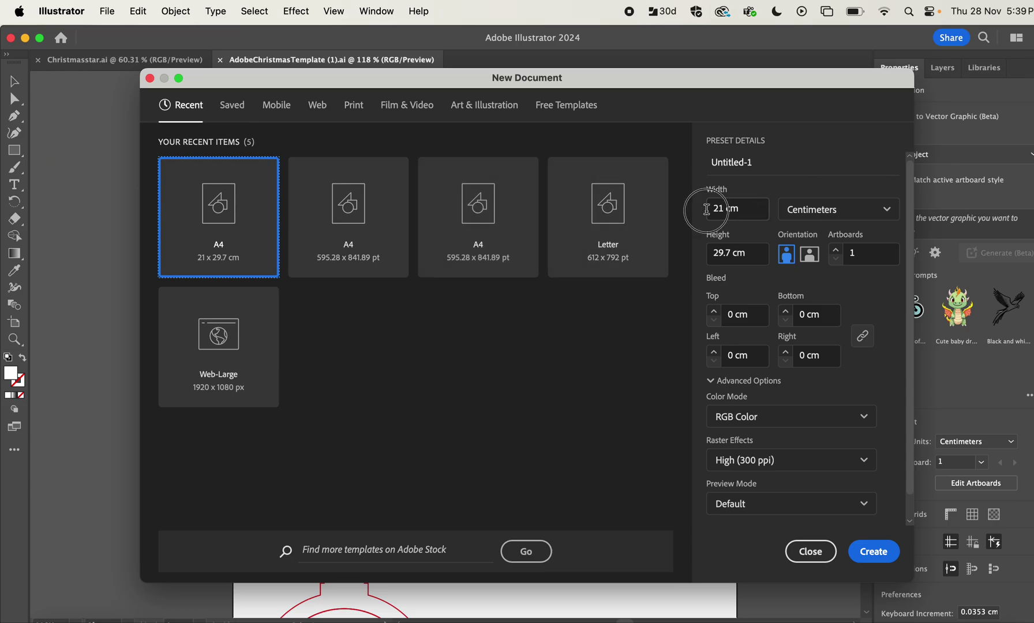
left_click_drag(697, 209, 739, 211)
type("15")
left_click(751, 249)
type("215")
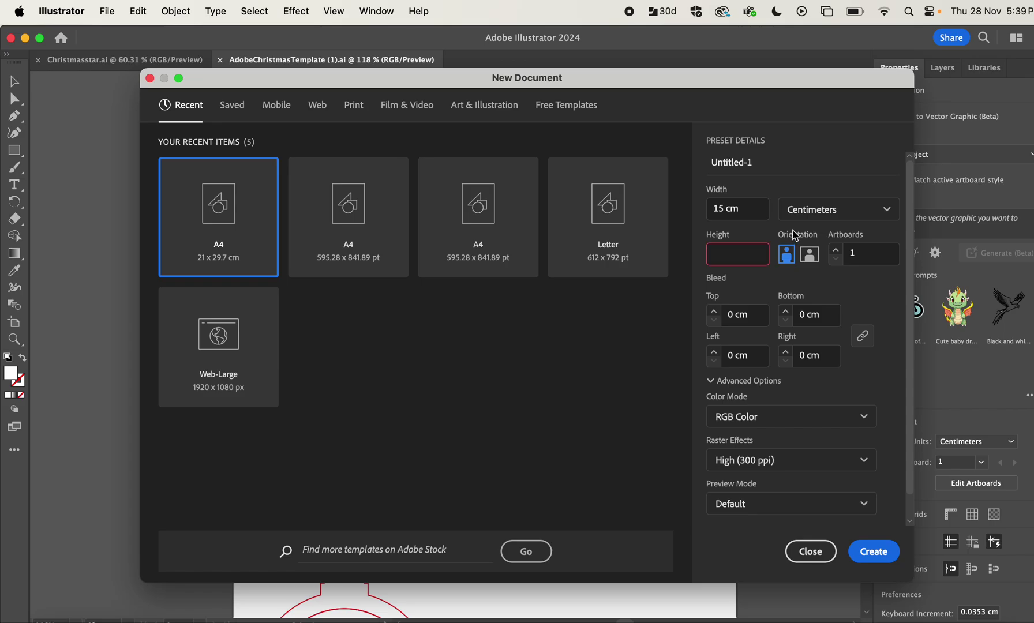
type("15")
left_click(871, 553)
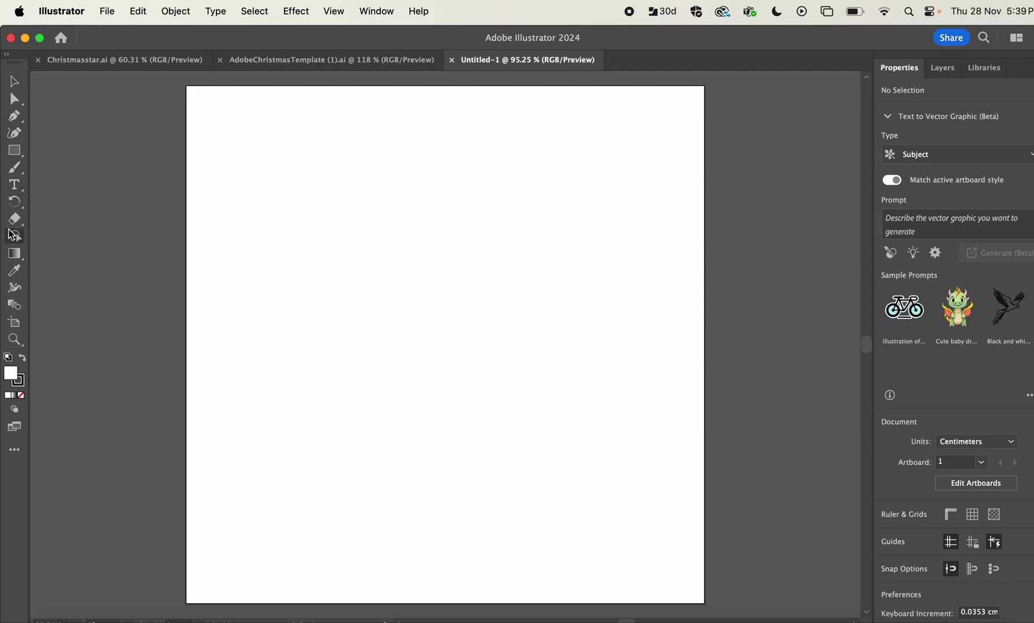
Copy the ornament reference photo from the template and paste it into Untitled-1.
left_click(309, 58)
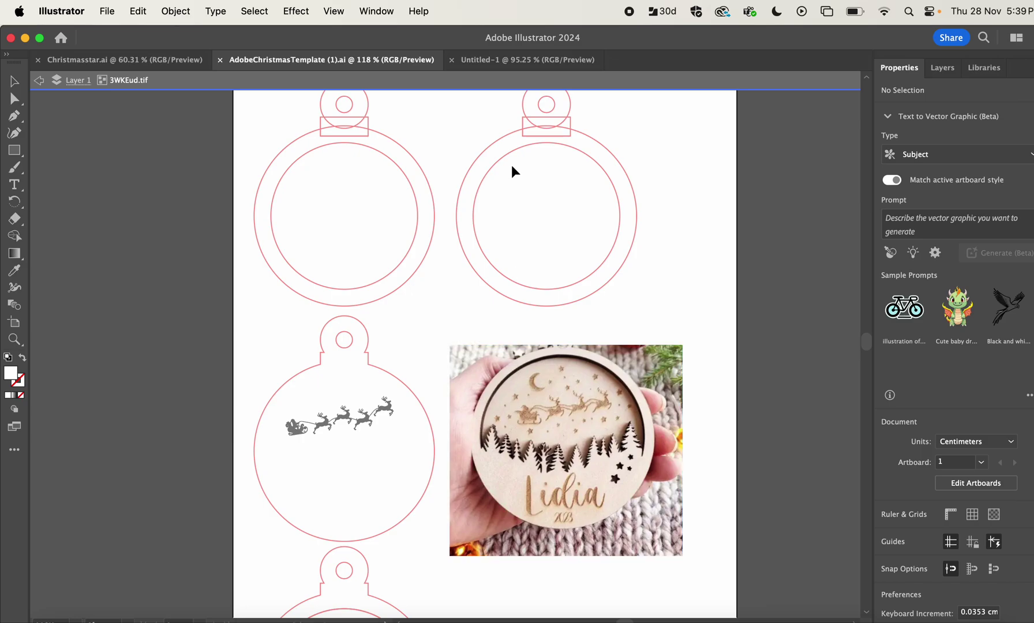
left_click(519, 60)
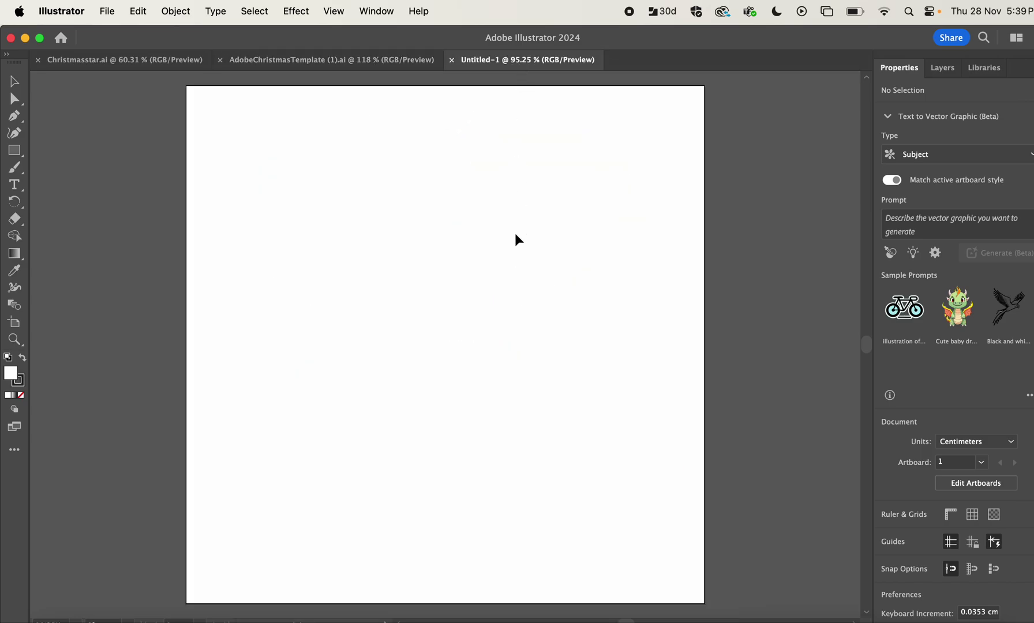
left_click(360, 58)
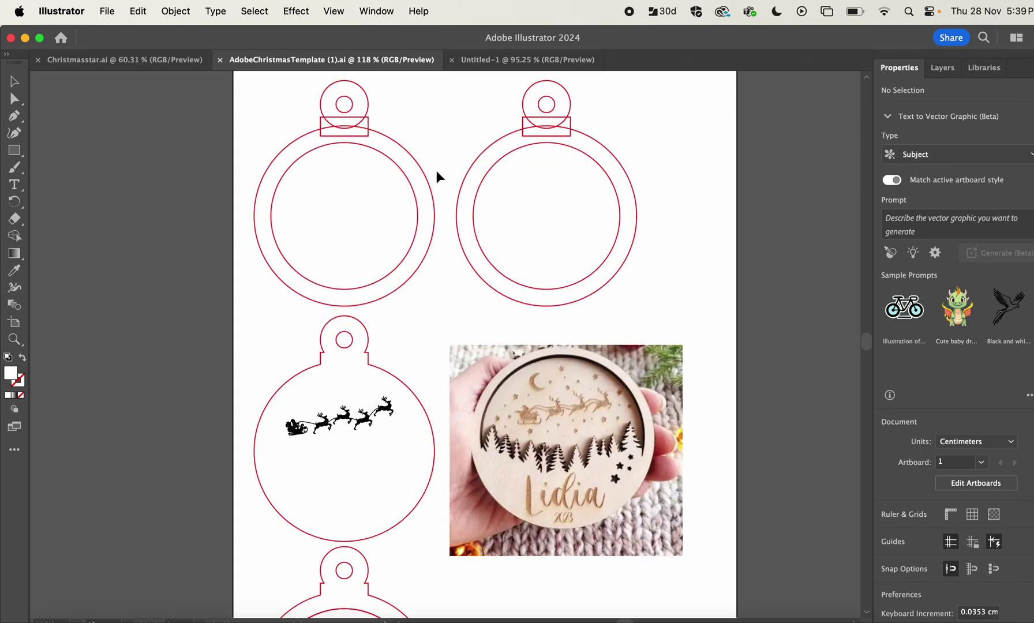
left_click(497, 416)
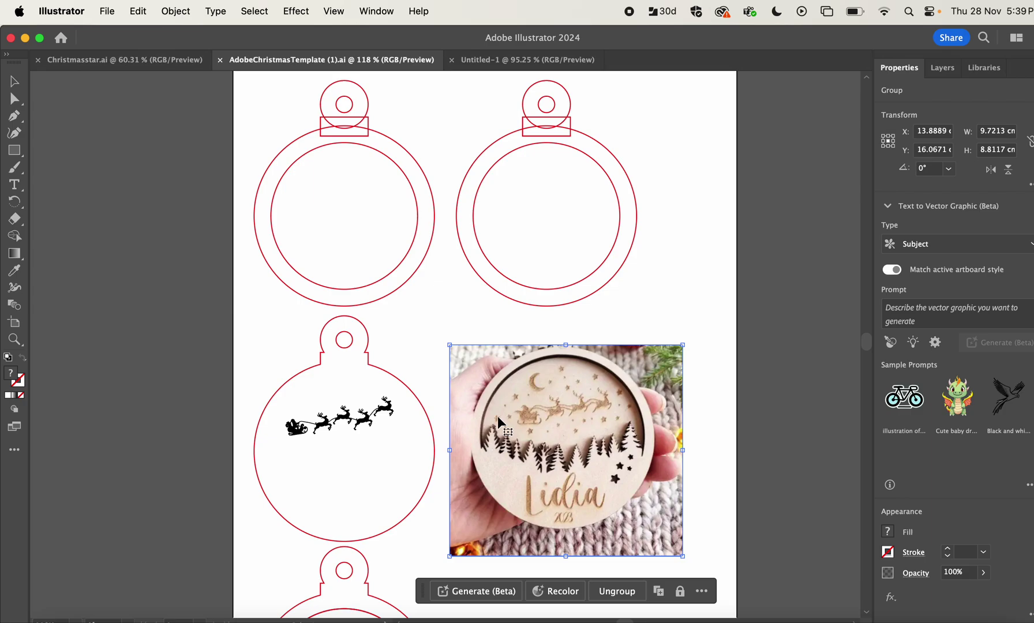
left_click(500, 60)
key("super+v")
left_click(740, 182)
Add a new Layer 2 above Layer 1 in the Layers panel.
left_click(954, 67)
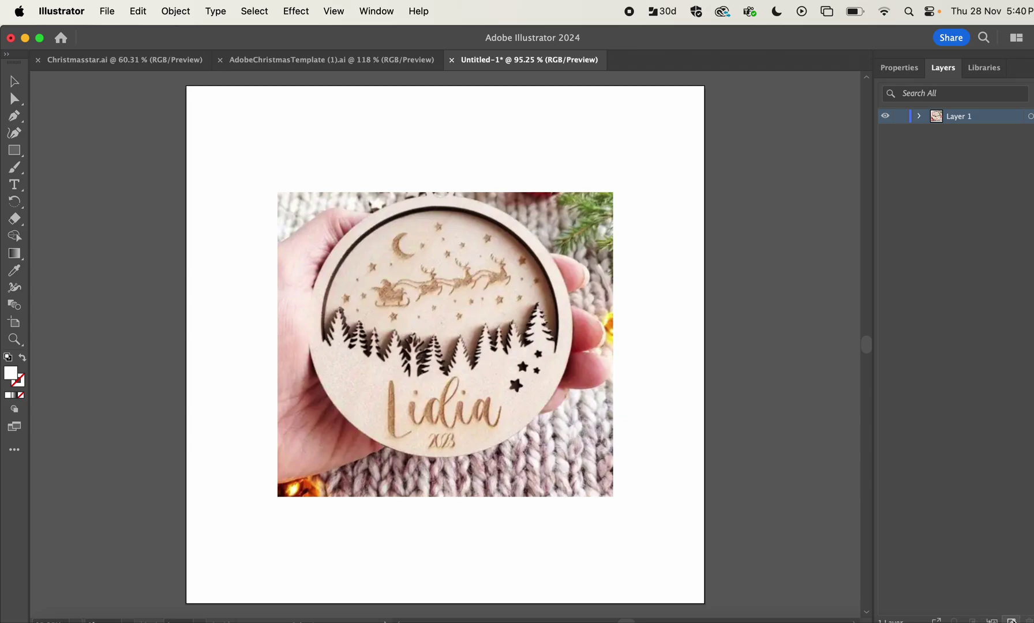
left_click(886, 116)
left_click(885, 116)
left_click(1012, 621)
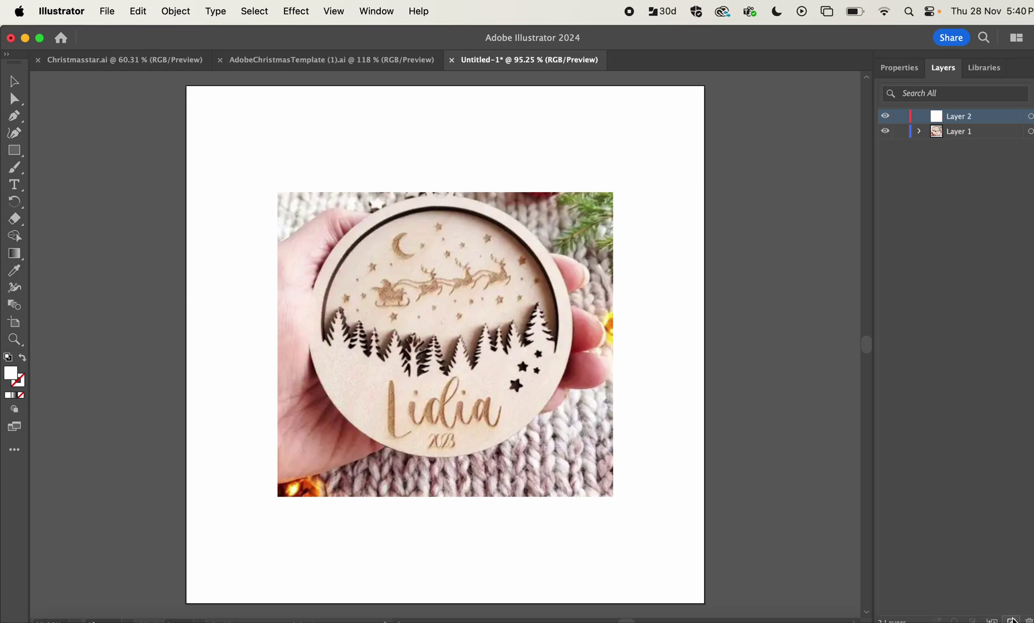
left_click(885, 131)
left_click(885, 131)
left_click(901, 131)
left_click(901, 132)
left_click(383, 12)
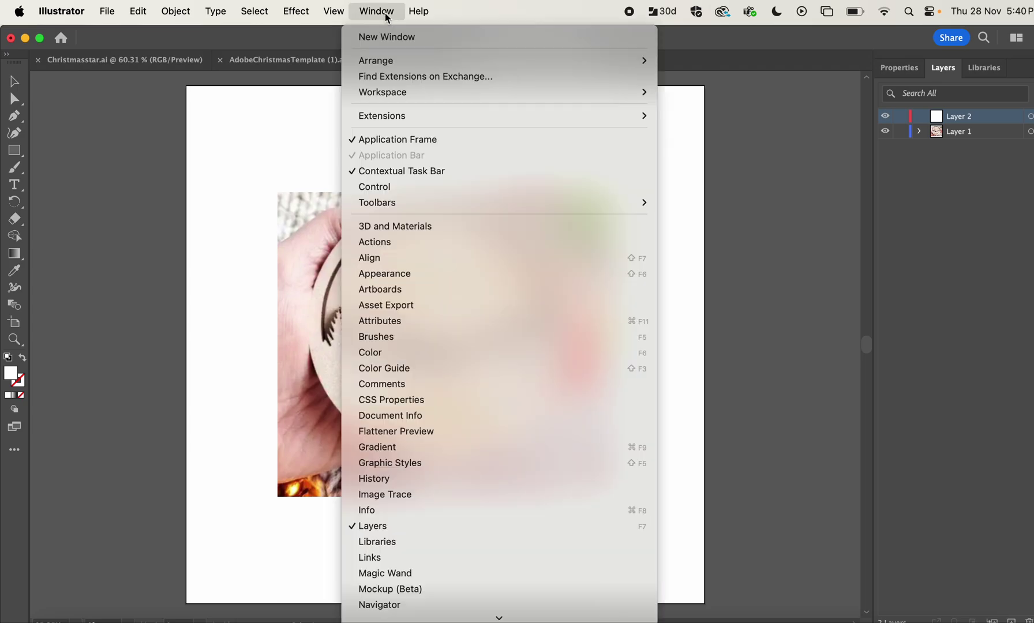
mouse_move(443, 96)
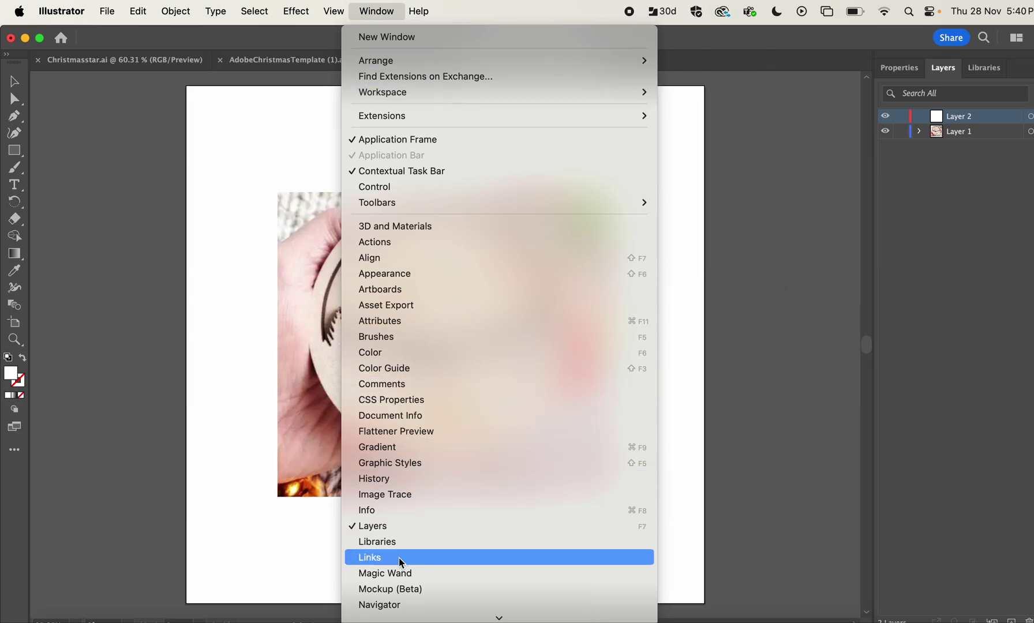
left_click(385, 527)
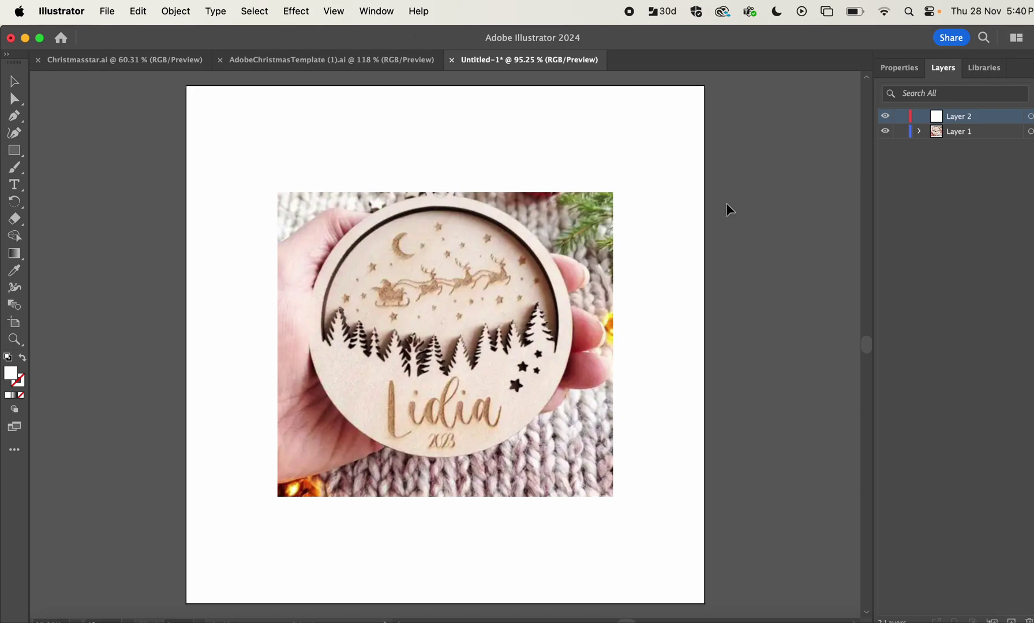
Shrink the reference photo proportionally and move it to the artboard's top-left.
left_click(572, 286)
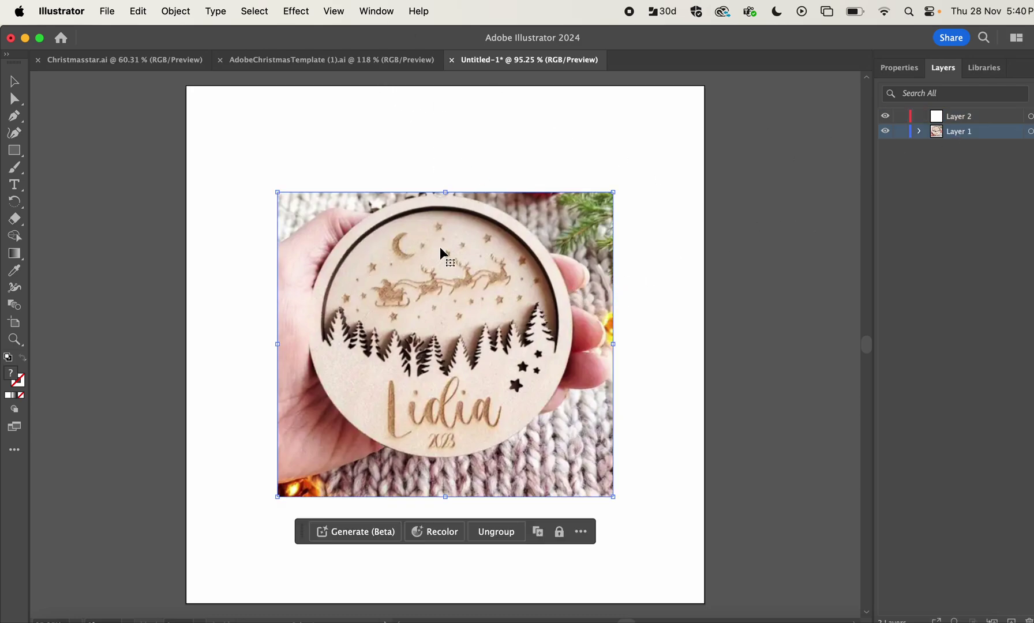
left_click_drag(613, 496, 446, 345)
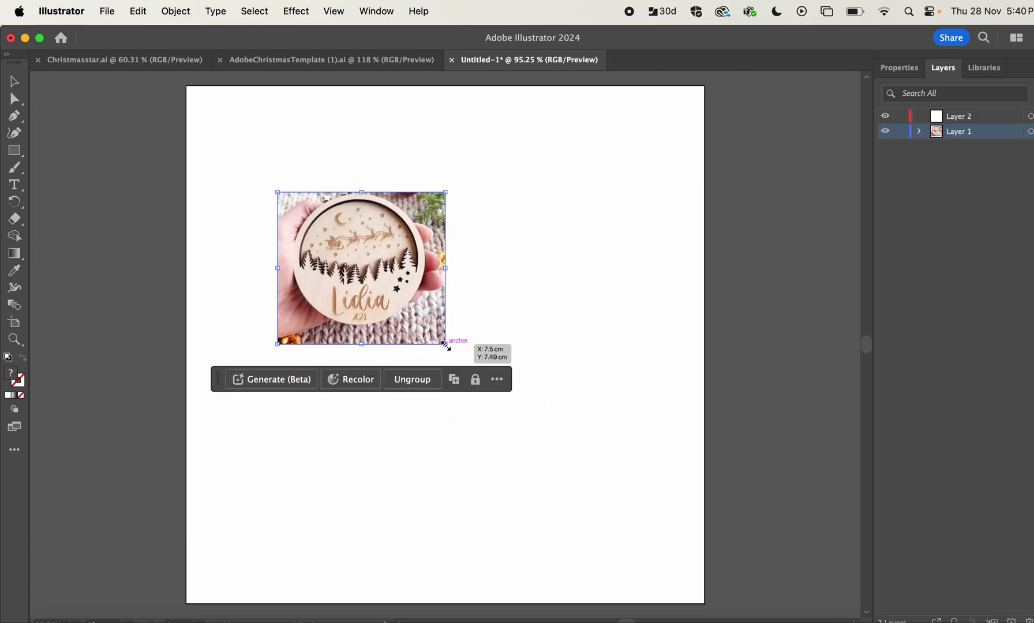
left_click(296, 64)
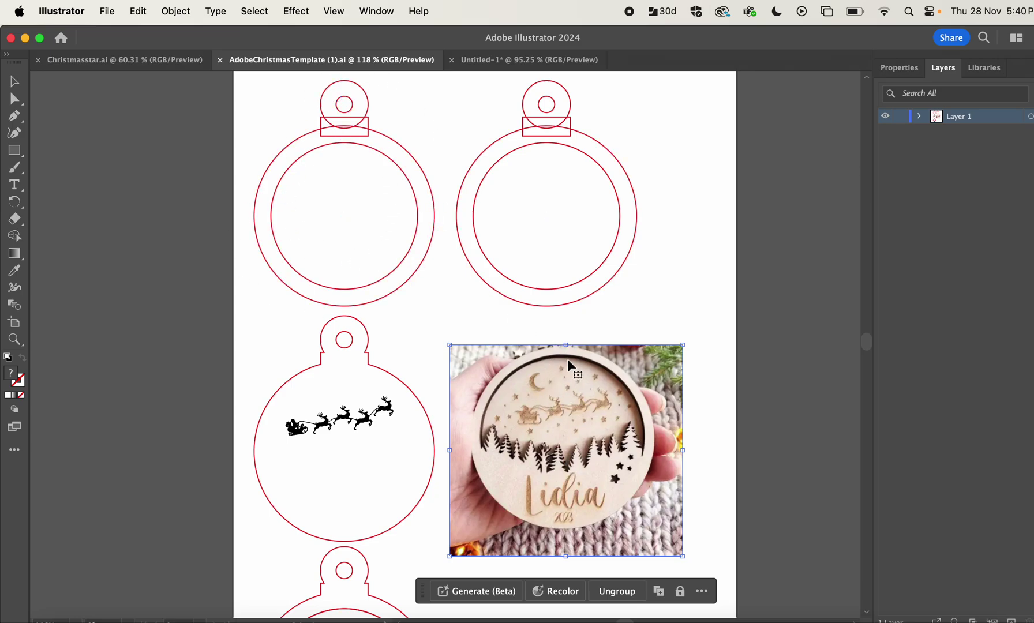
left_click(519, 61)
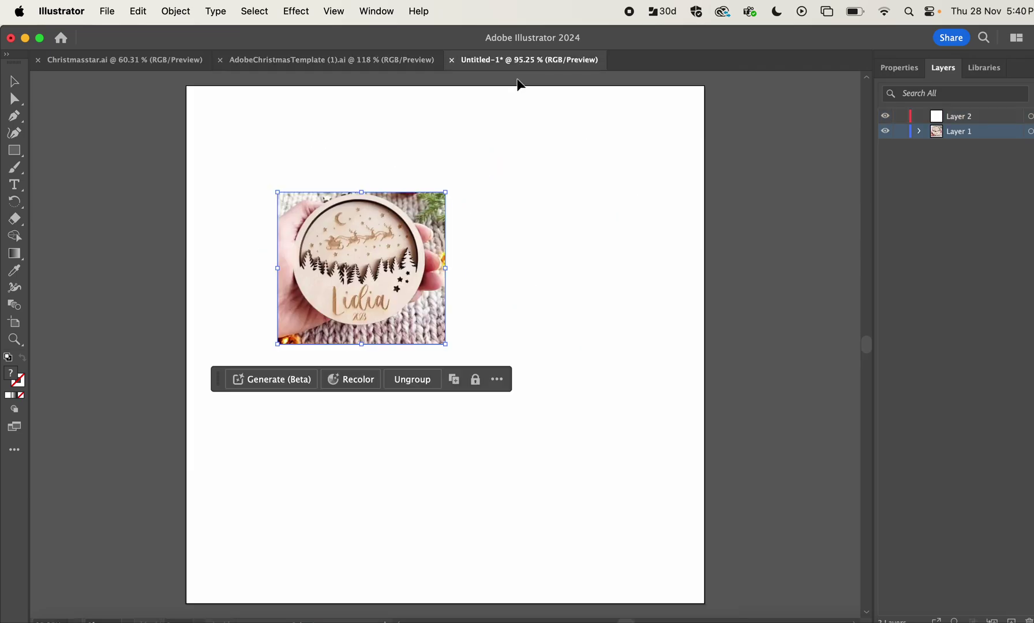
left_click(960, 119)
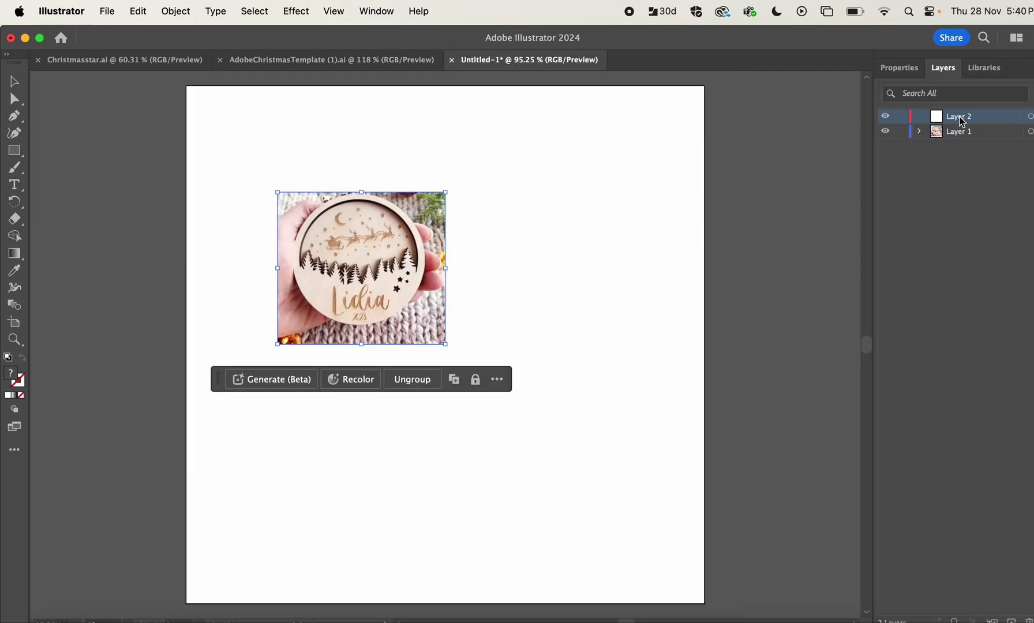
left_click_drag(399, 272, 359, 211)
Lock Layer 1 and make Layer 2 the active drawing layer.
left_click(901, 132)
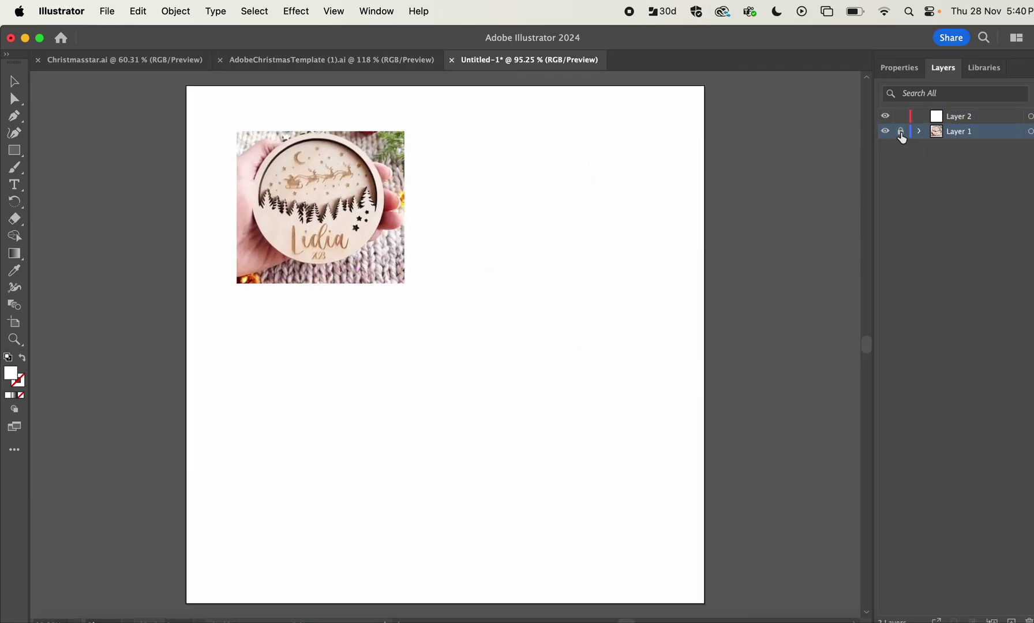
left_click(963, 119)
left_click(15, 150)
left_click(19, 154)
Draw a circle to the right of the reference photo with the Ellipse tool.
left_click(17, 152)
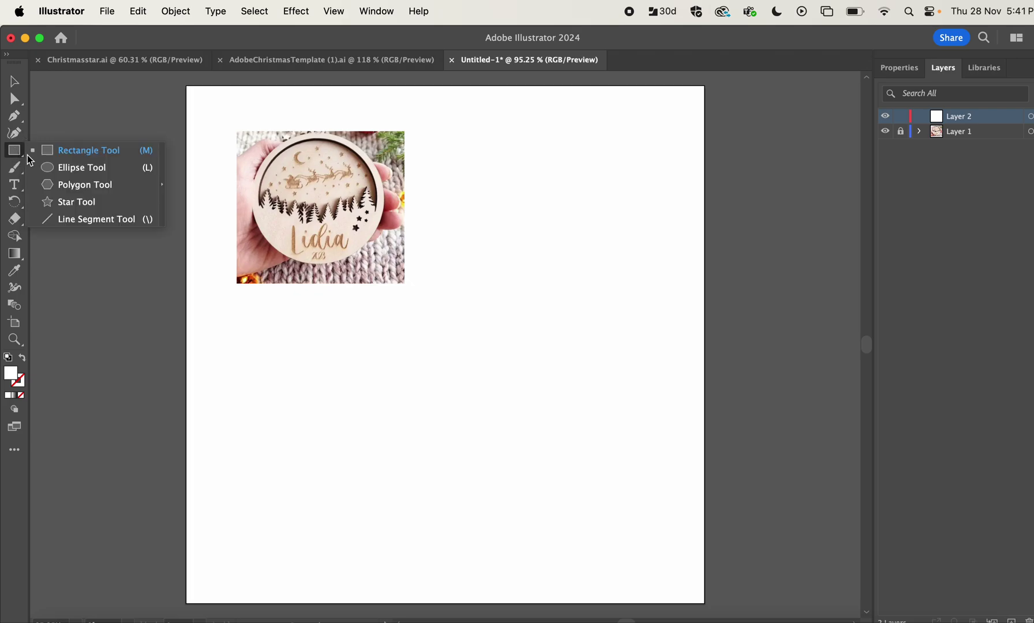
left_click(66, 168)
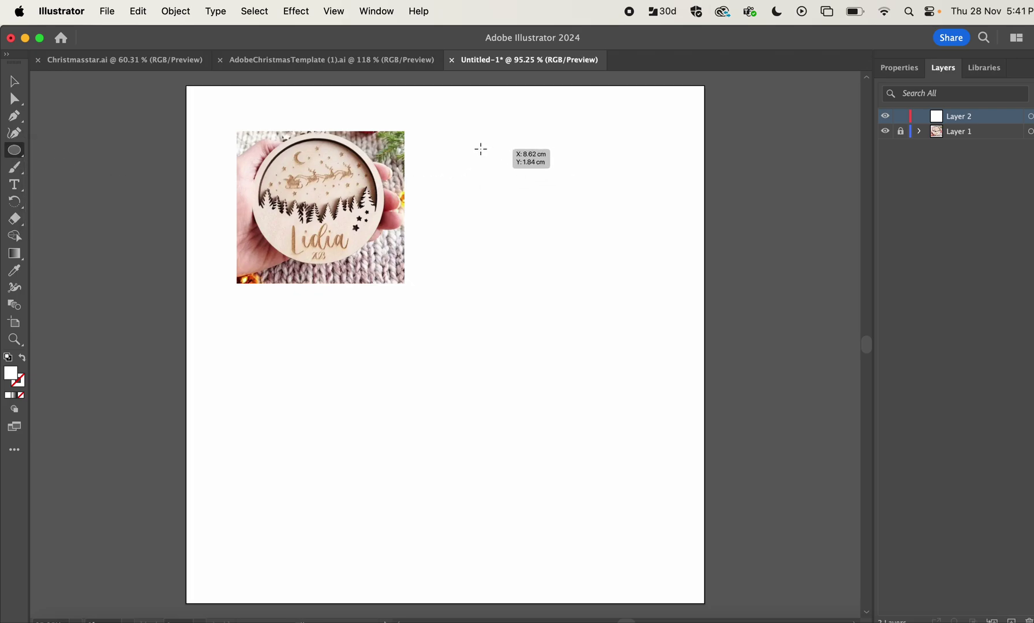
left_click_drag(461, 146, 595, 254)
Set the circle's outline colour to pure red, FF0000.
left_click(893, 74)
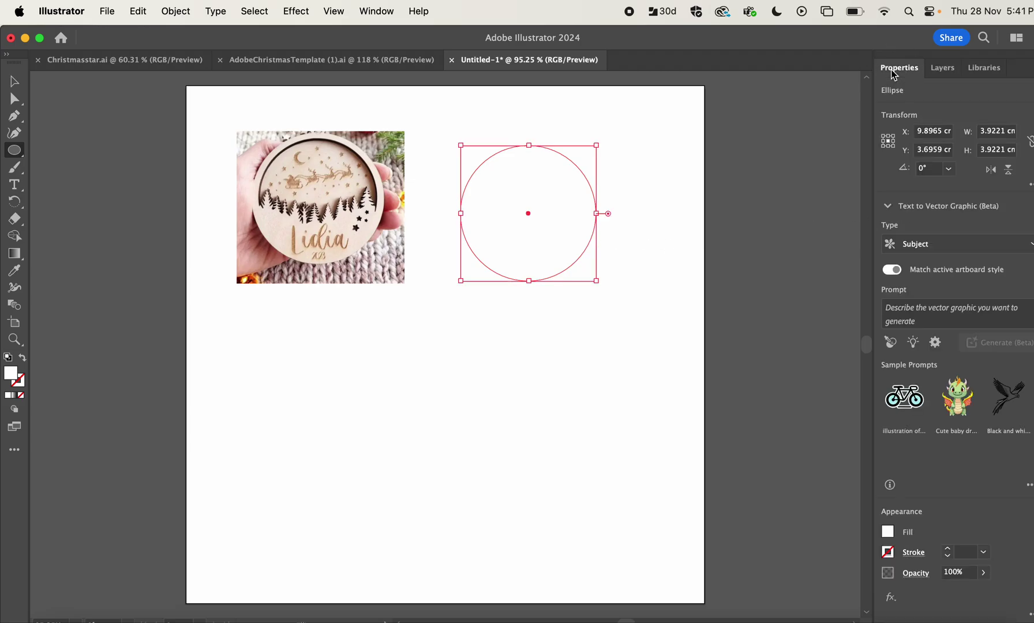
scroll(899, 353, "down", 4)
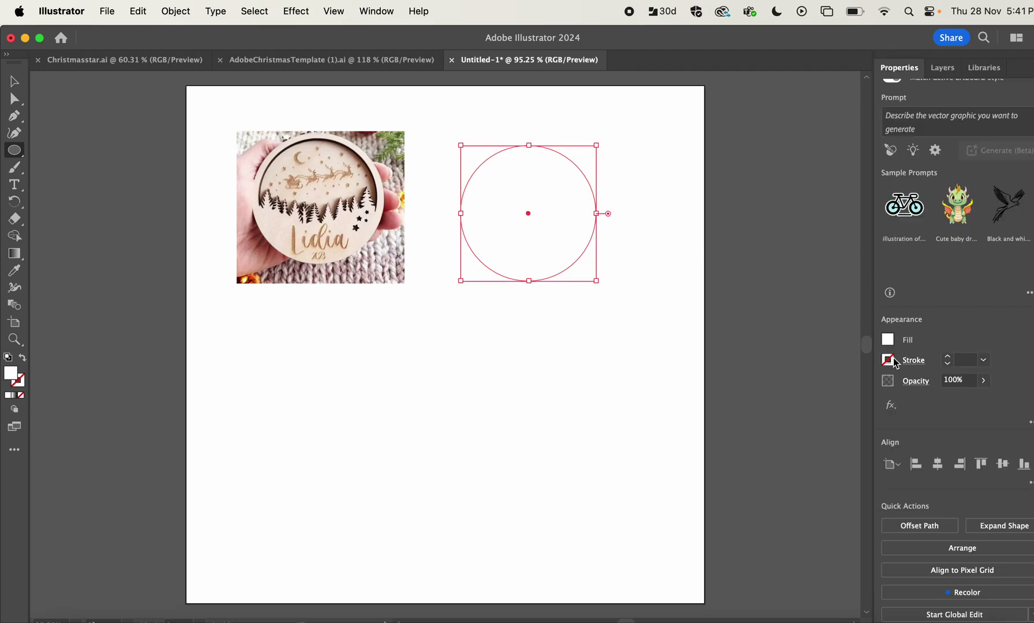
left_click(892, 359)
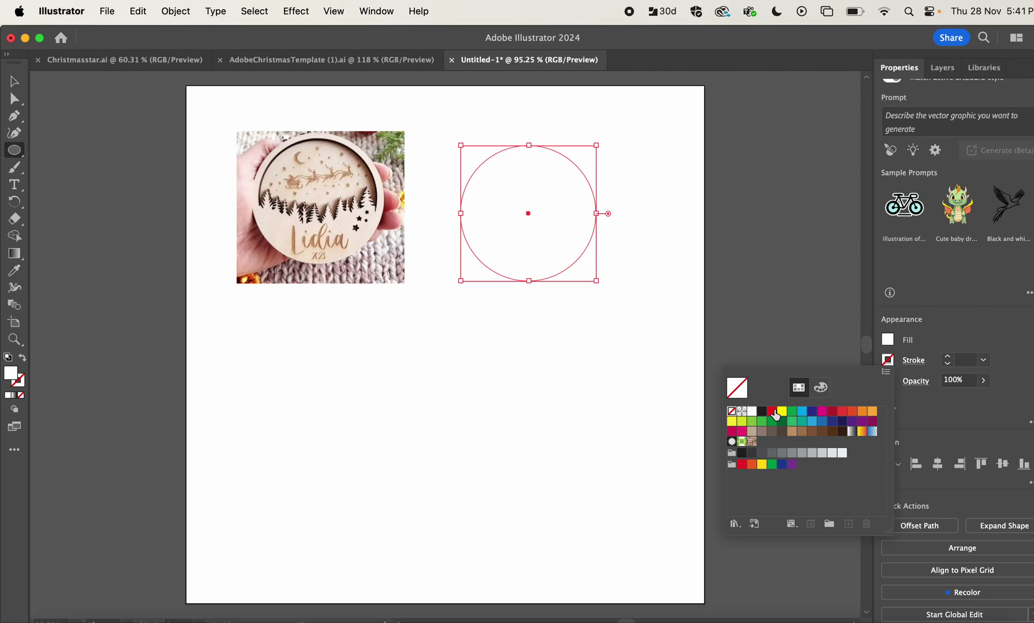
left_click(773, 412)
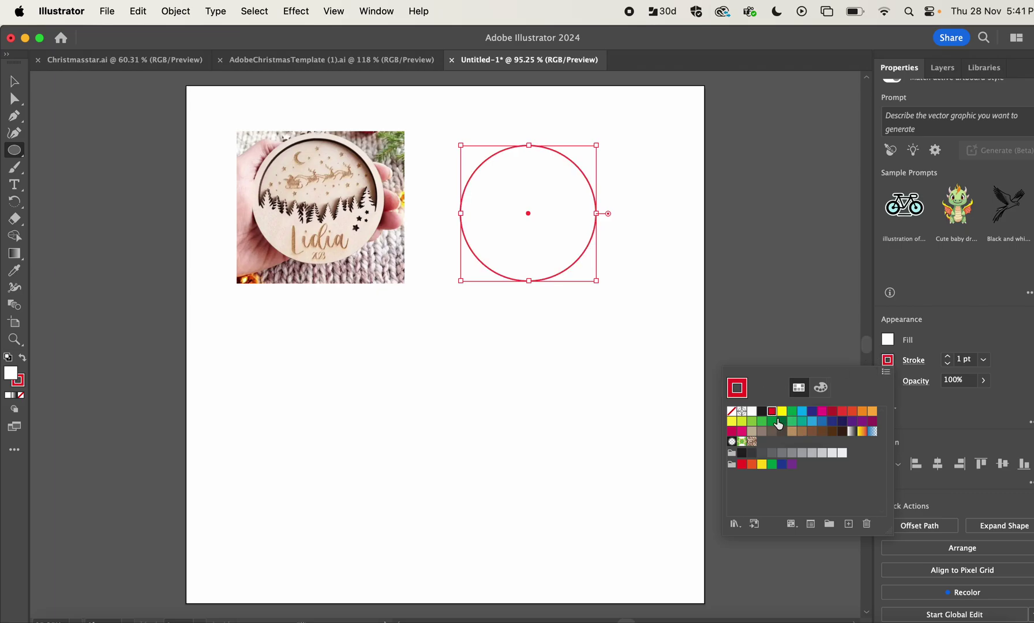
left_click(821, 387)
left_click(873, 419)
mouse_move(782, 442)
left_mouse_down()
mouse_move(769, 441)
mouse_move(763, 464)
left_mouse_up()
left_click(888, 360)
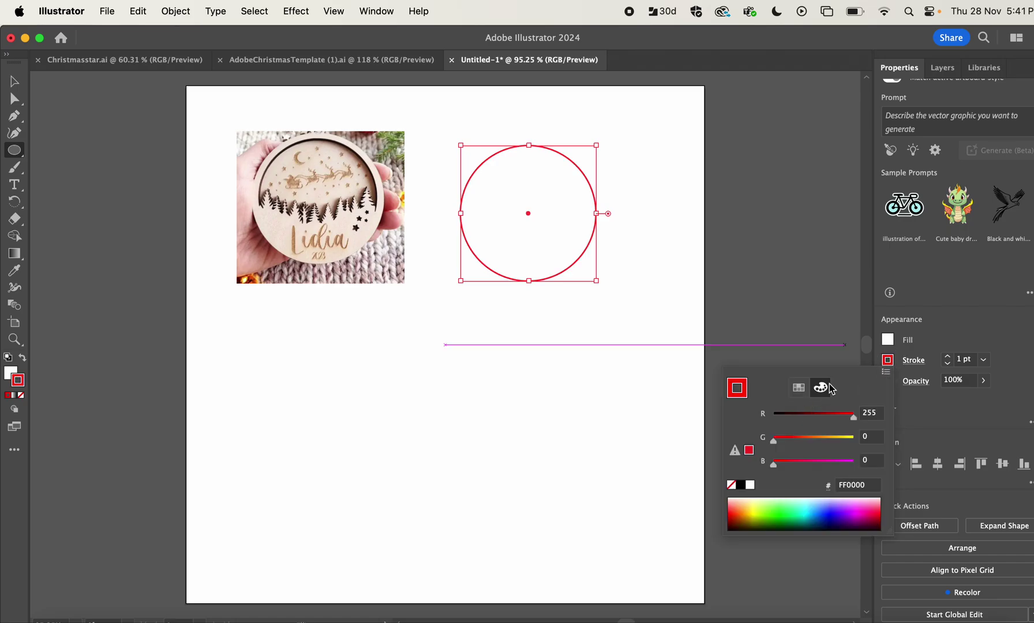
left_click(892, 366)
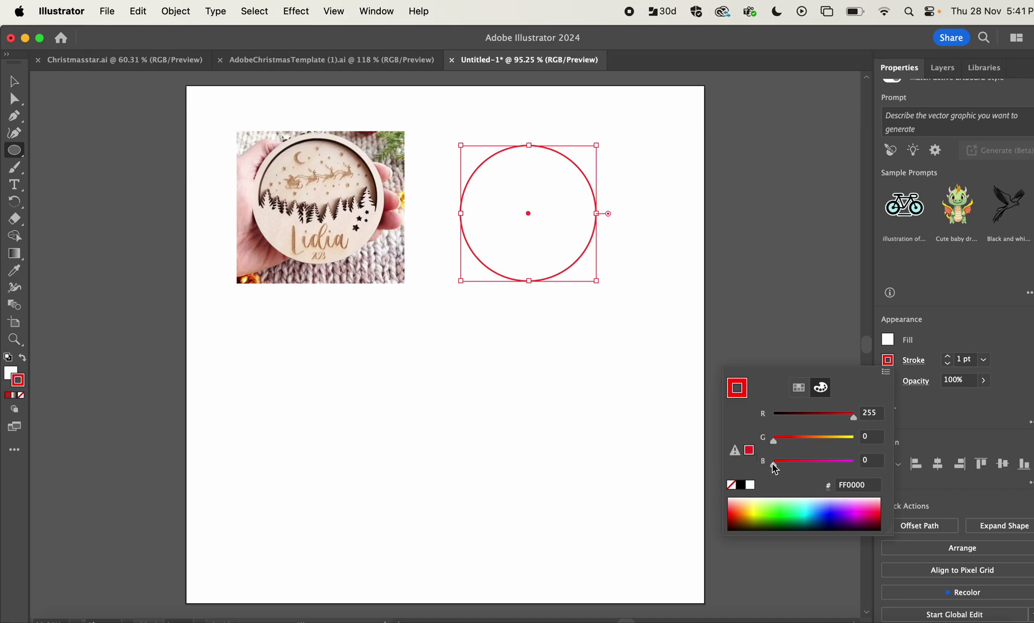
left_click(674, 298)
left_click(533, 366)
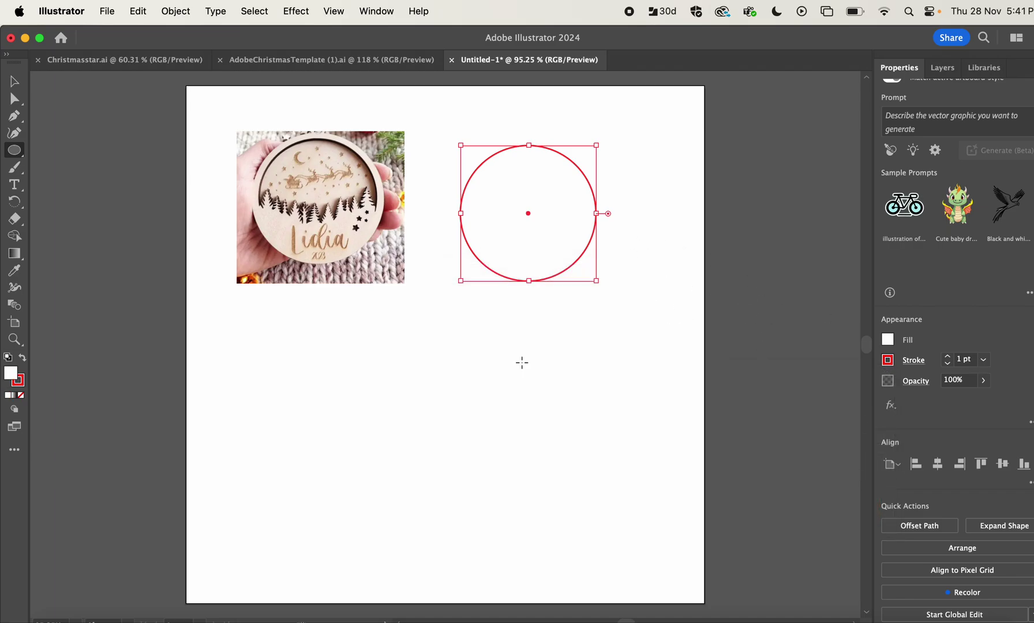
Set the circle's stroke weight to 0.01 pt.
double_click(965, 364)
type("0.01")
key("Return")
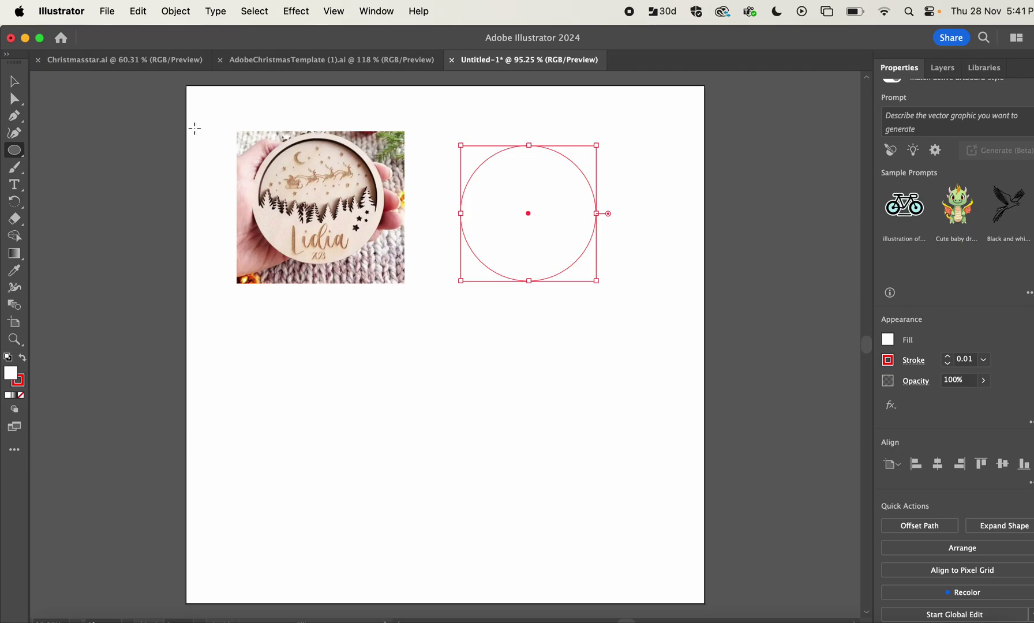
left_click(20, 85)
left_click(374, 346)
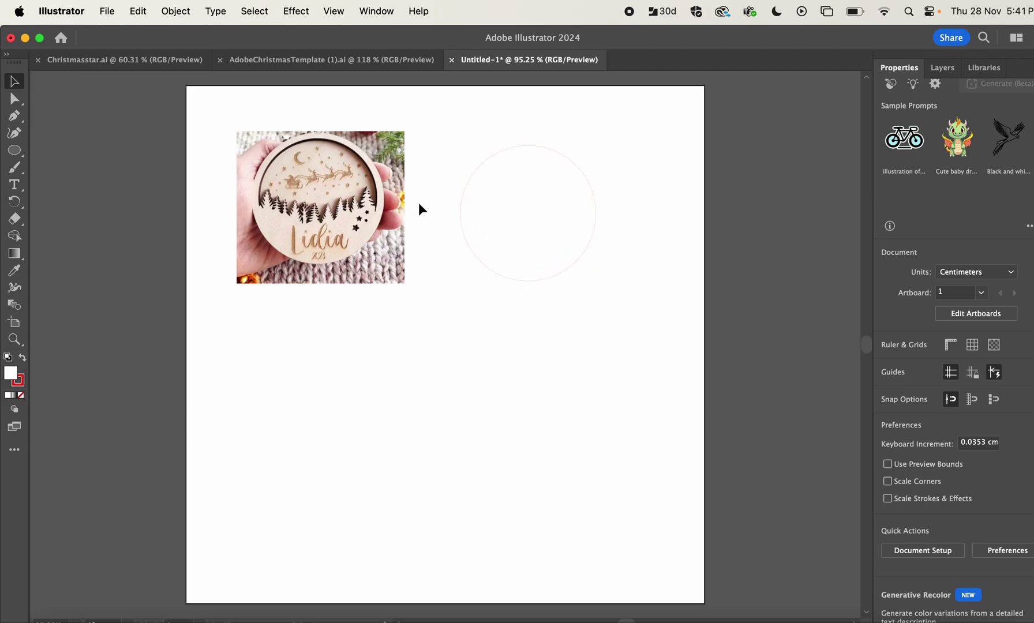
Paste a copy of the circle, shrink it, and centre it inside the original.
left_click(503, 275)
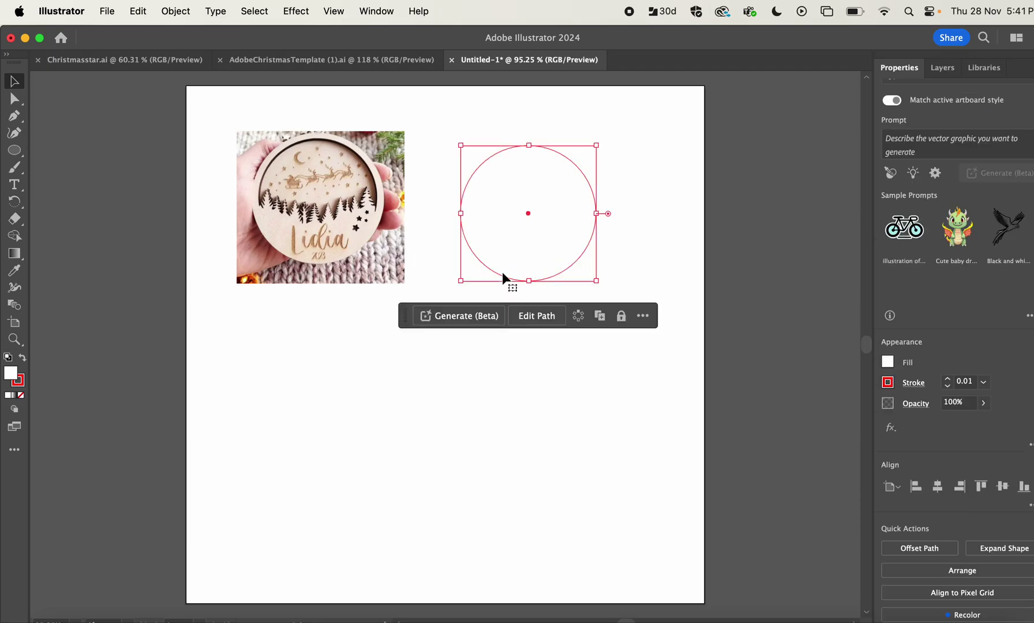
key("super+v")
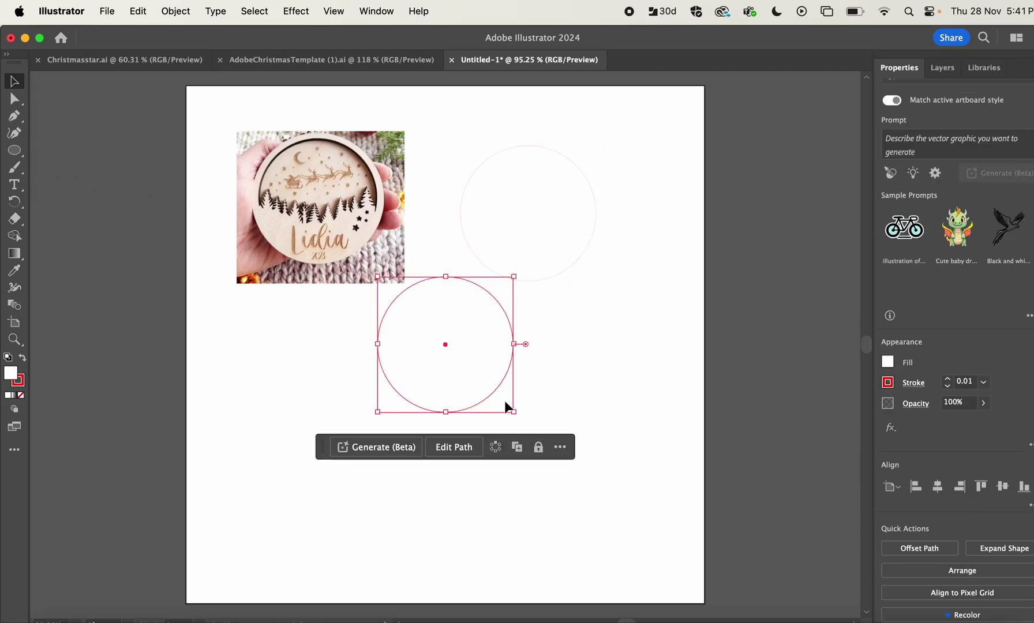
left_click_drag(516, 411, 484, 382)
left_click_drag(430, 329, 528, 214)
left_click(625, 245)
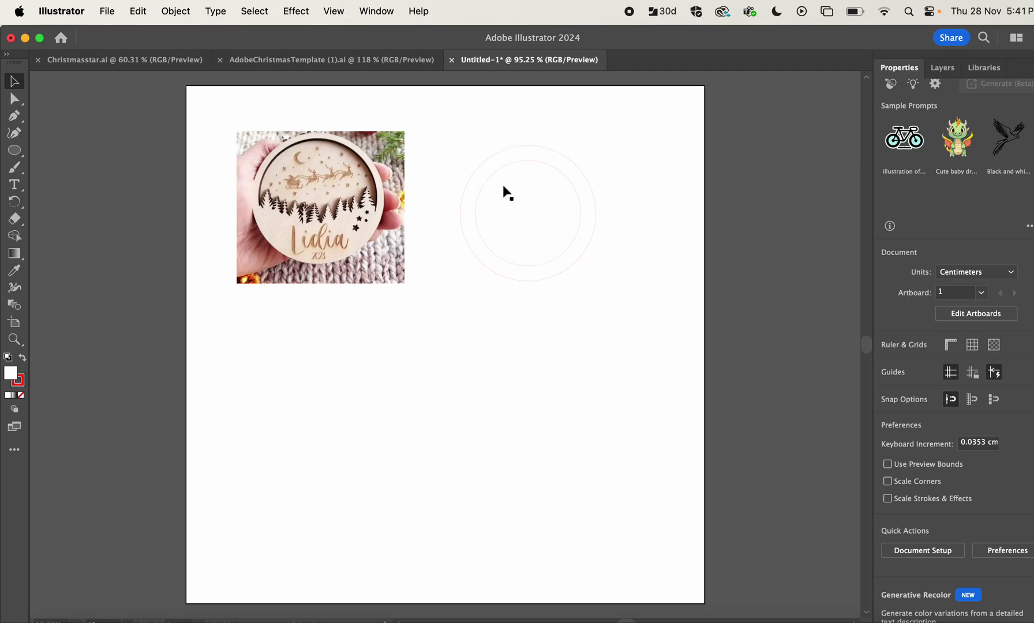
Draw a small rectangle above the ring with no fill and a red stroke.
left_click_drag(14, 150, 80, 150)
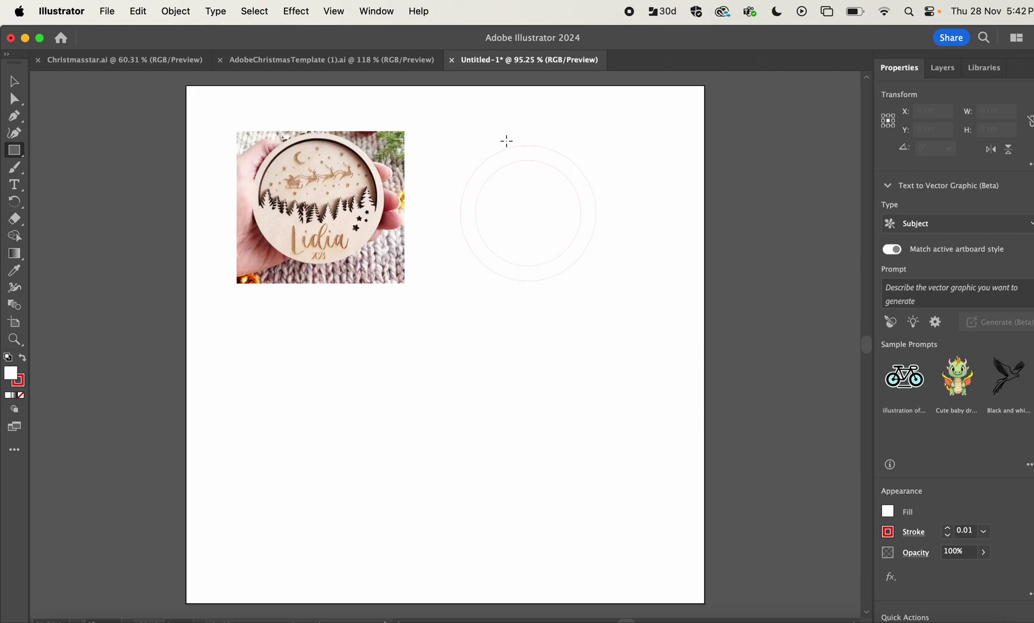
left_click_drag(506, 141, 549, 164)
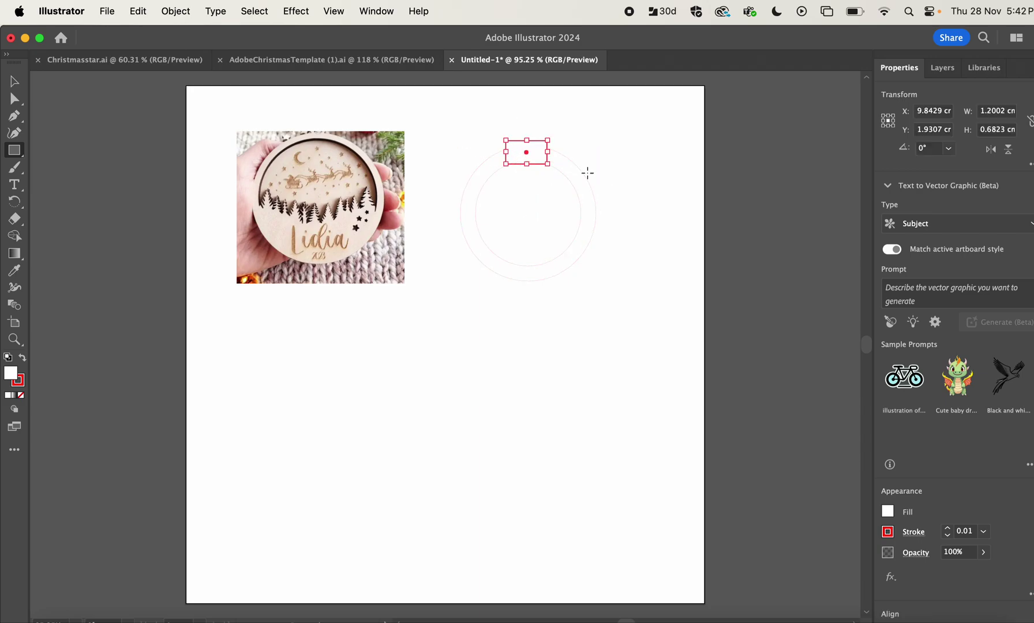
left_click(888, 509)
left_click(731, 381)
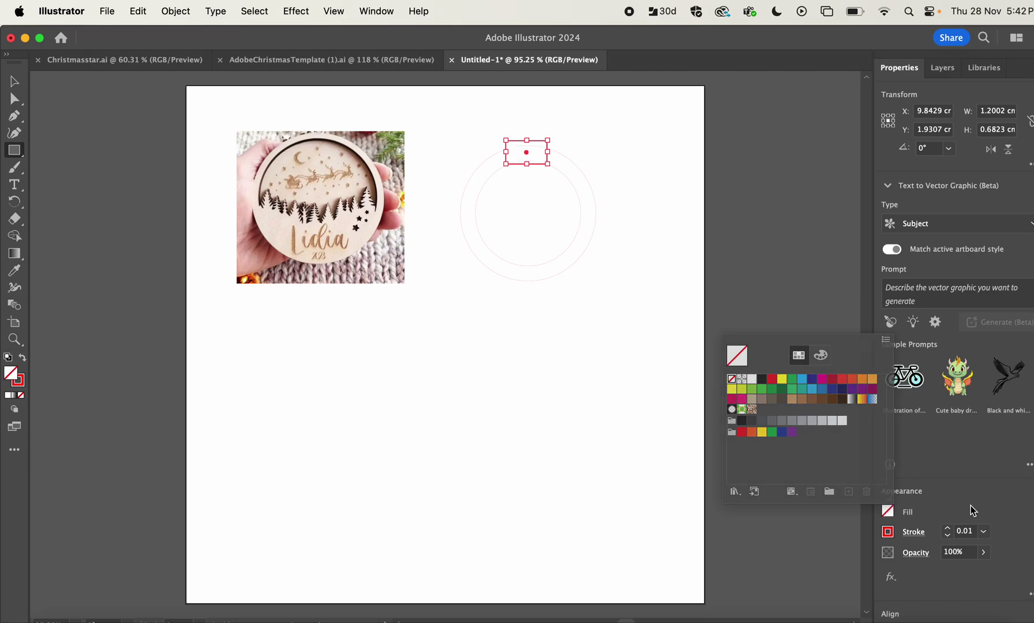
left_click(891, 531)
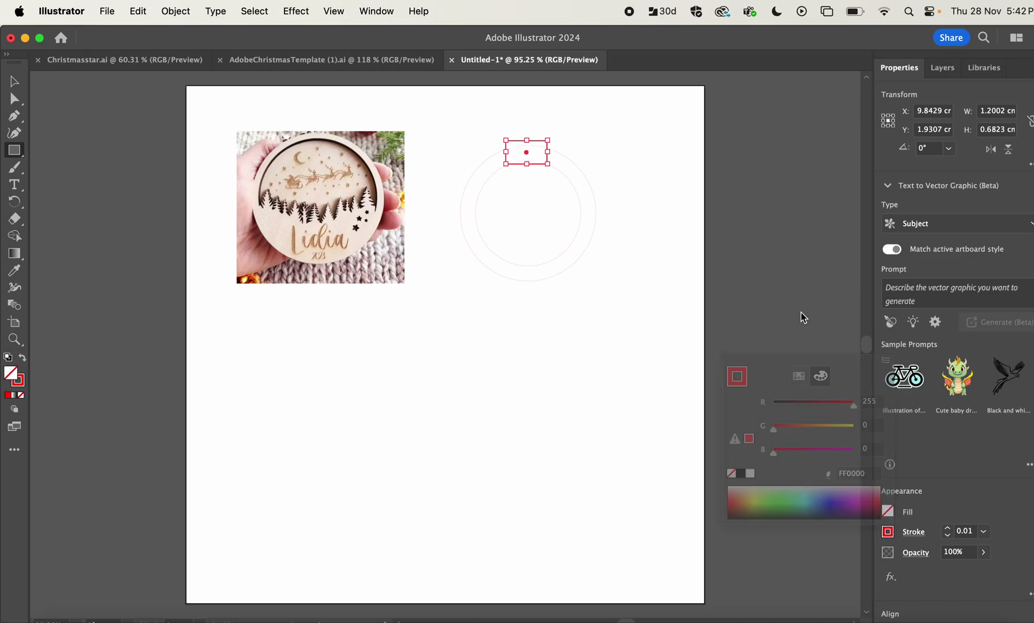
left_click(653, 214)
left_click(495, 362)
Move the rectangle so it straddles the top of the outer circle.
left_click(14, 80)
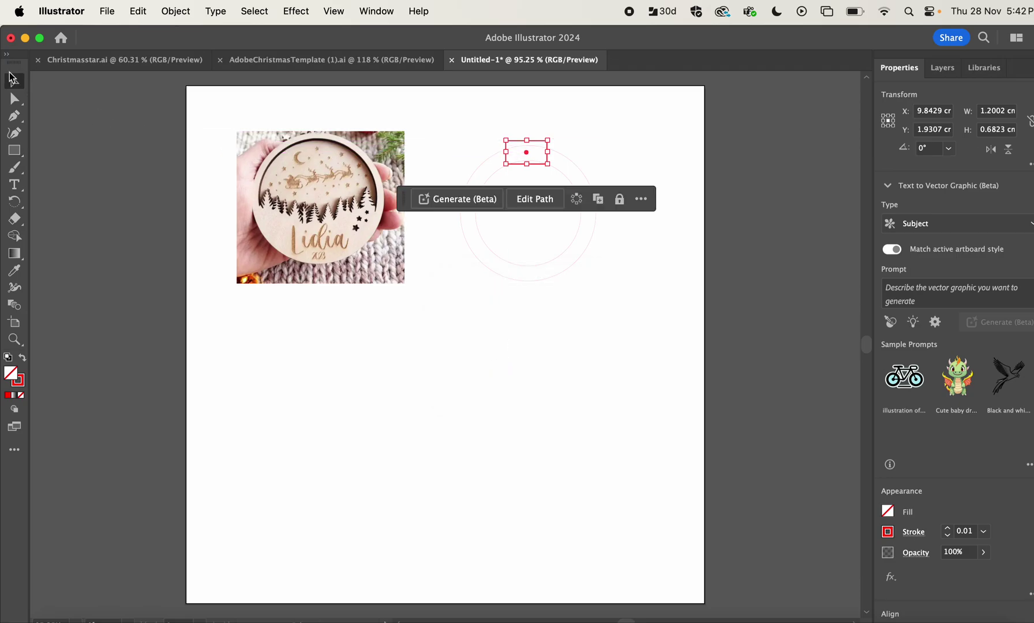
left_click(519, 117)
mouse_move(531, 156)
left_mouse_down()
mouse_move(530, 142)
mouse_move(543, 157)
left_mouse_up()
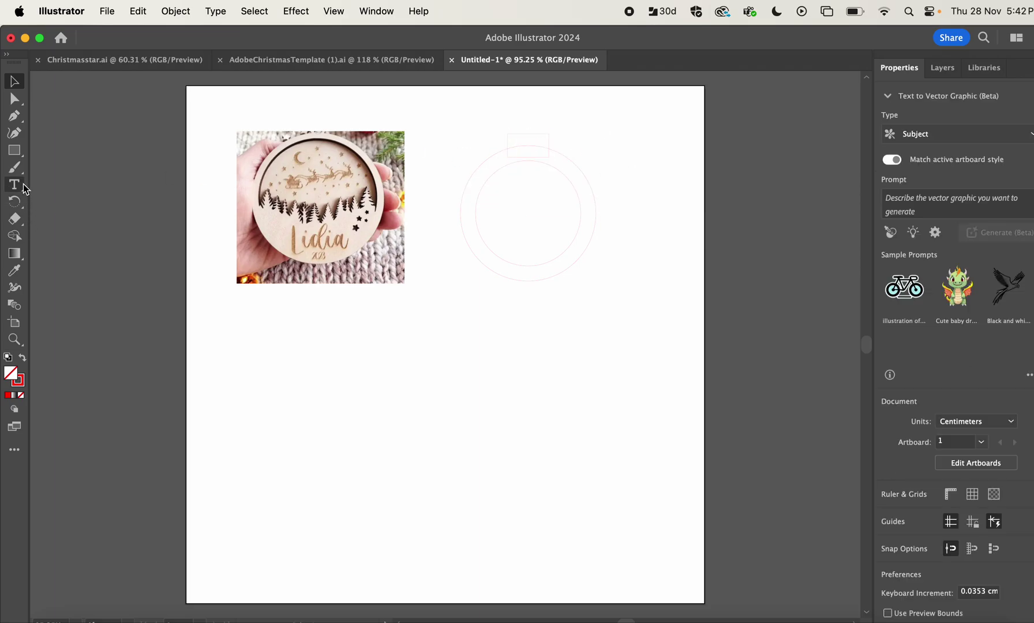
left_click(276, 61)
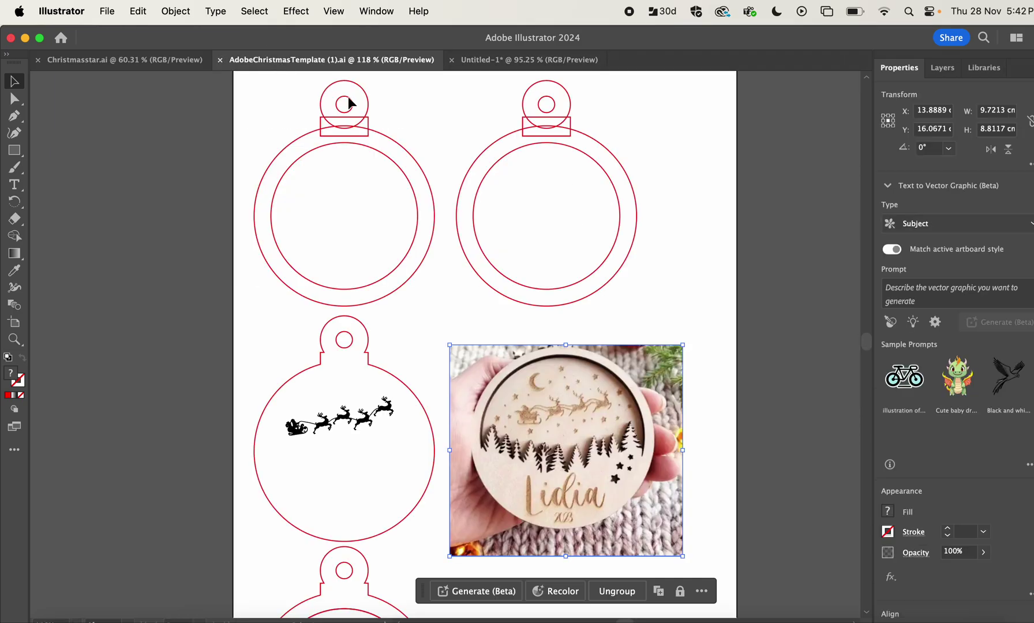
Draw a 1.1621 cm loop circle above the tab in Untitled-1.
left_click(558, 63)
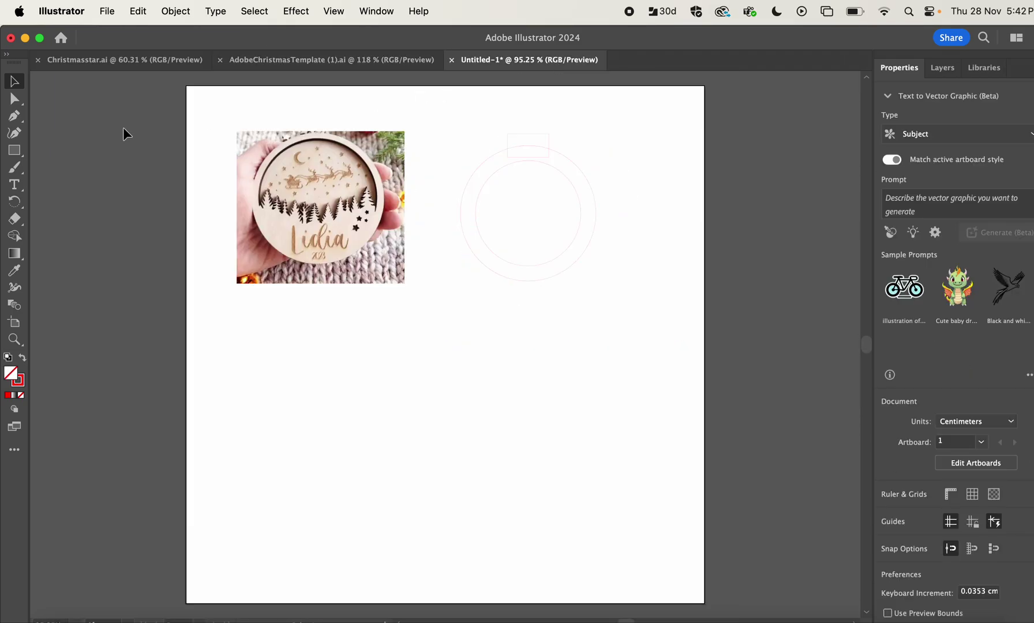
left_click_drag(14, 150, 57, 166)
left_click_drag(503, 119, 545, 125)
left_click(15, 83)
Draw a tiny 0.581 cm hole circle and move it into the loop circle.
left_click(14, 151)
left_click(15, 151)
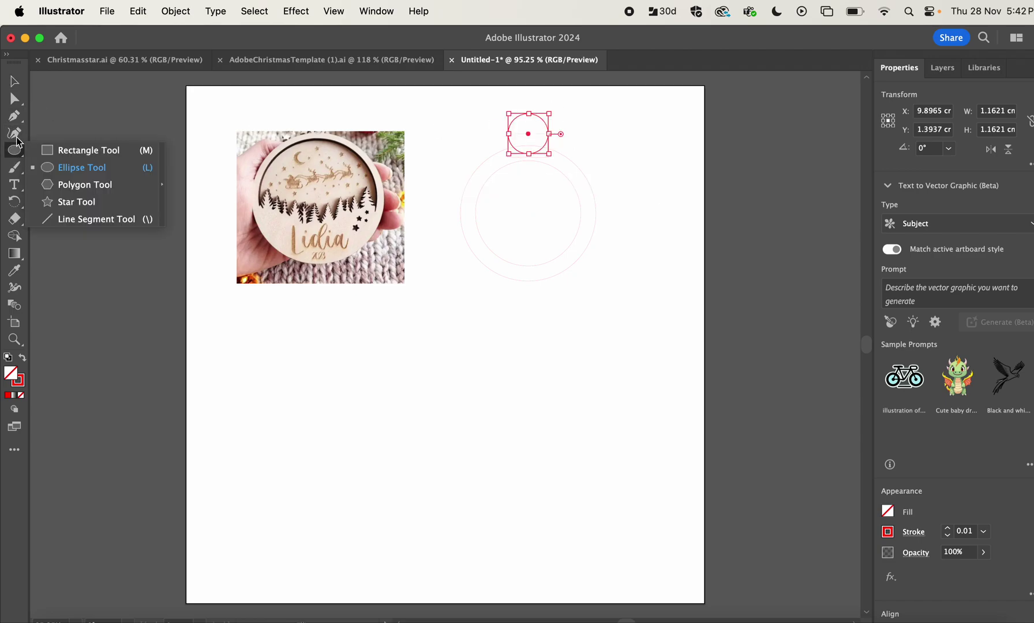
left_click(51, 167)
left_click_drag(526, 130, 541, 146)
key("v")
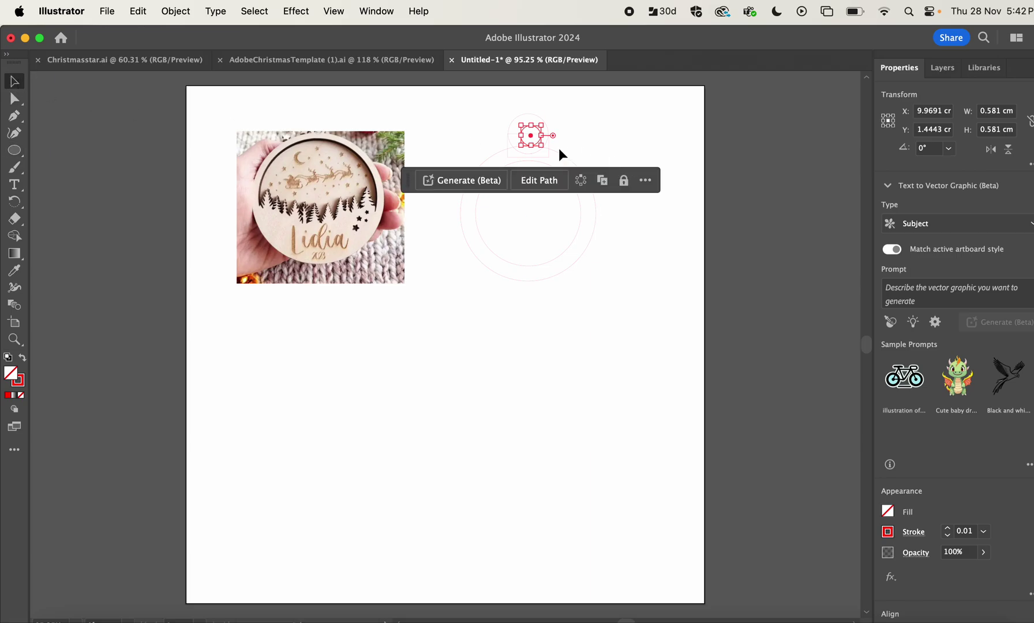
left_click_drag(532, 135, 528, 131)
Select the ring, tab and loop shapes and set their fill to None.
left_click(618, 127)
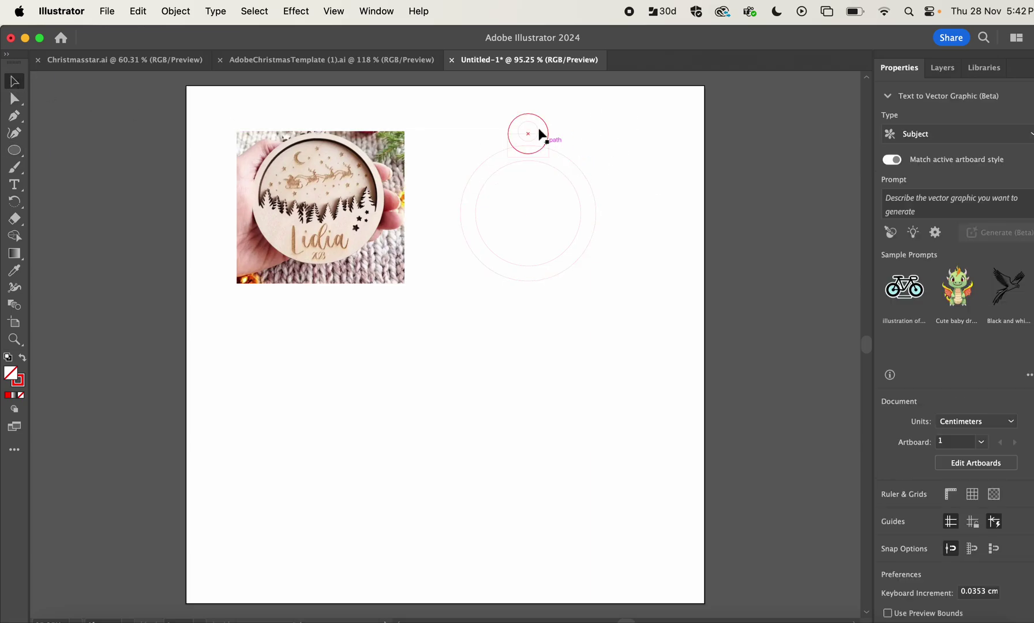
left_click_drag(467, 103, 633, 315)
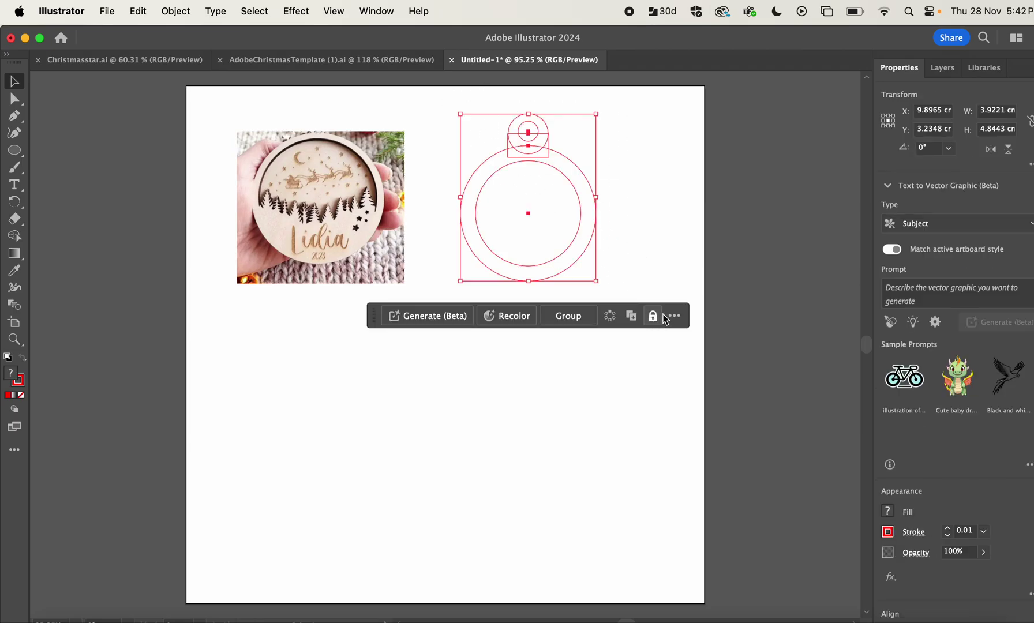
scroll(904, 416, "down", 5)
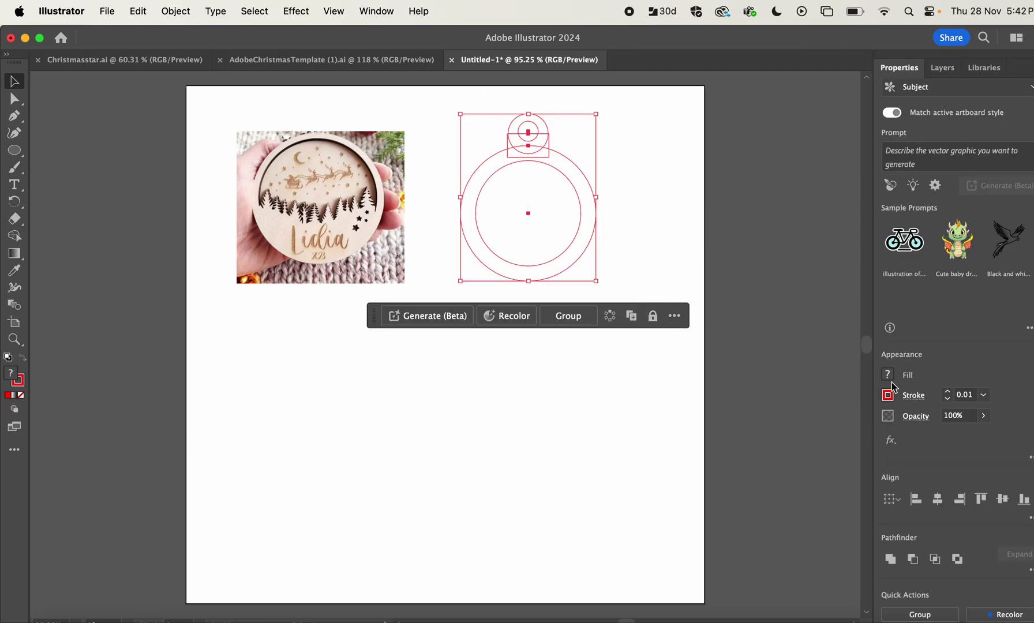
left_click(889, 375)
left_click(732, 426)
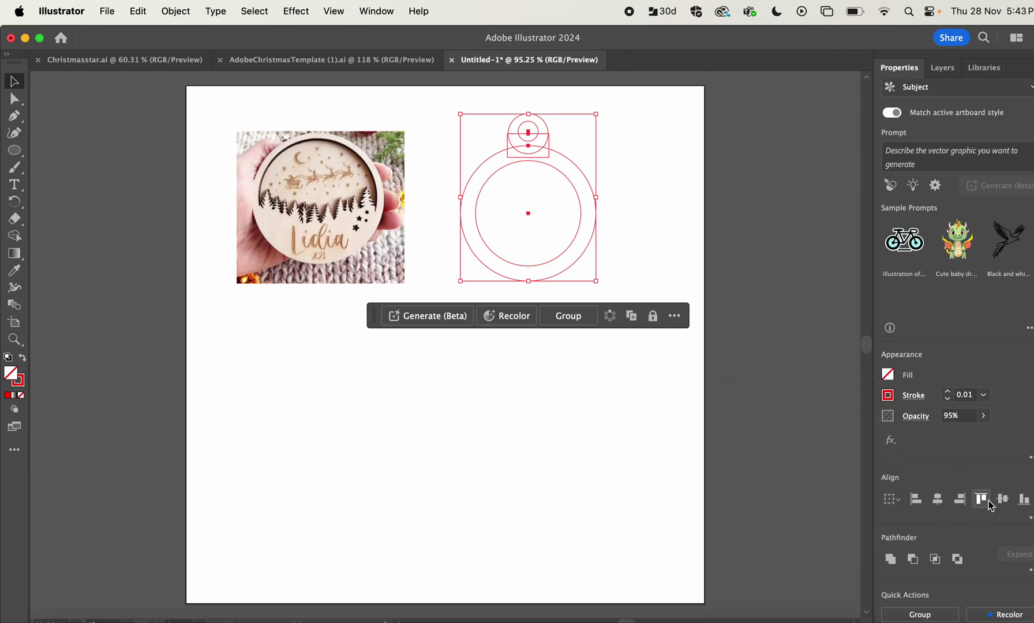
left_click(938, 500)
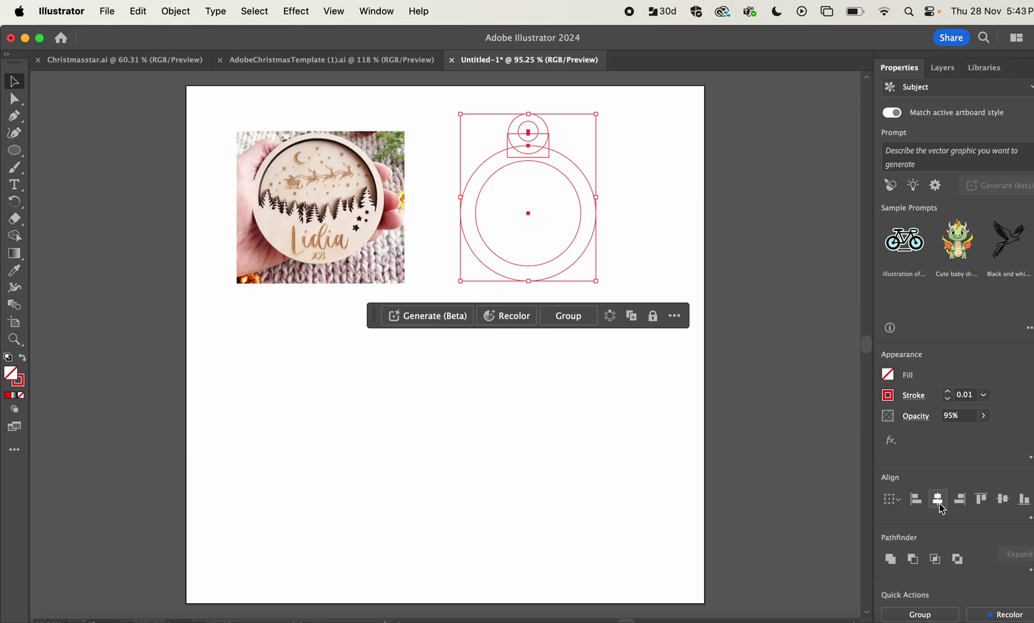
left_click(678, 256)
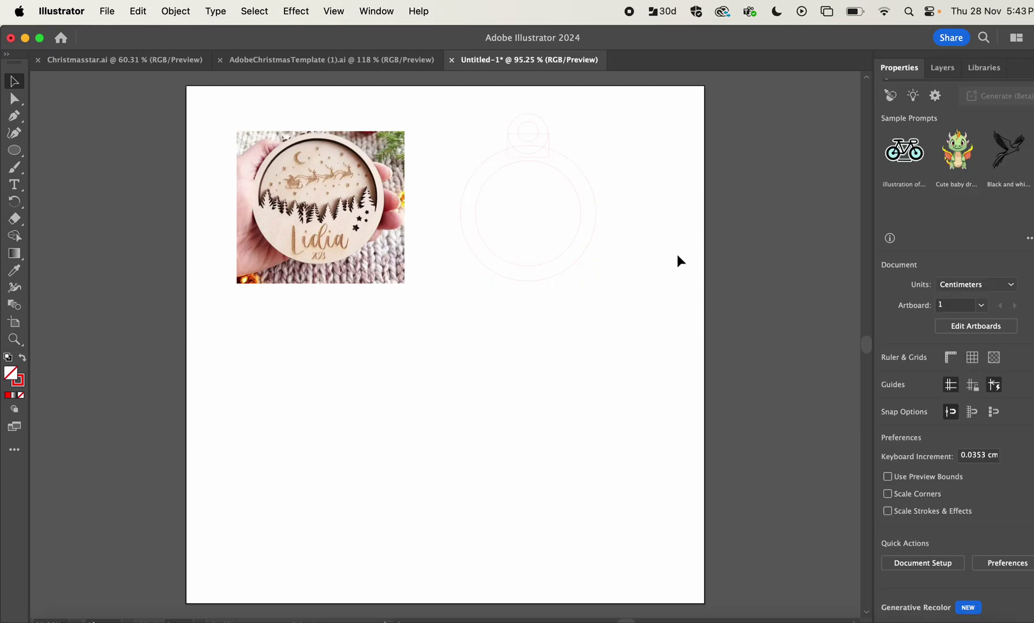
left_click_drag(600, 117, 539, 168)
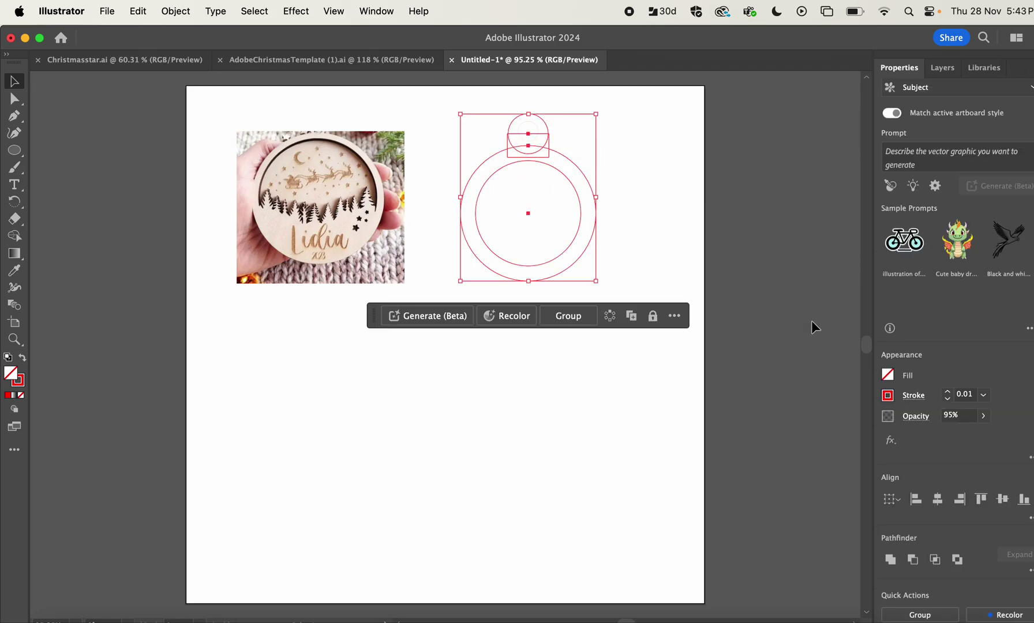
Merge the ornament shapes with Unite, then undo to keep them separate.
left_click(891, 559)
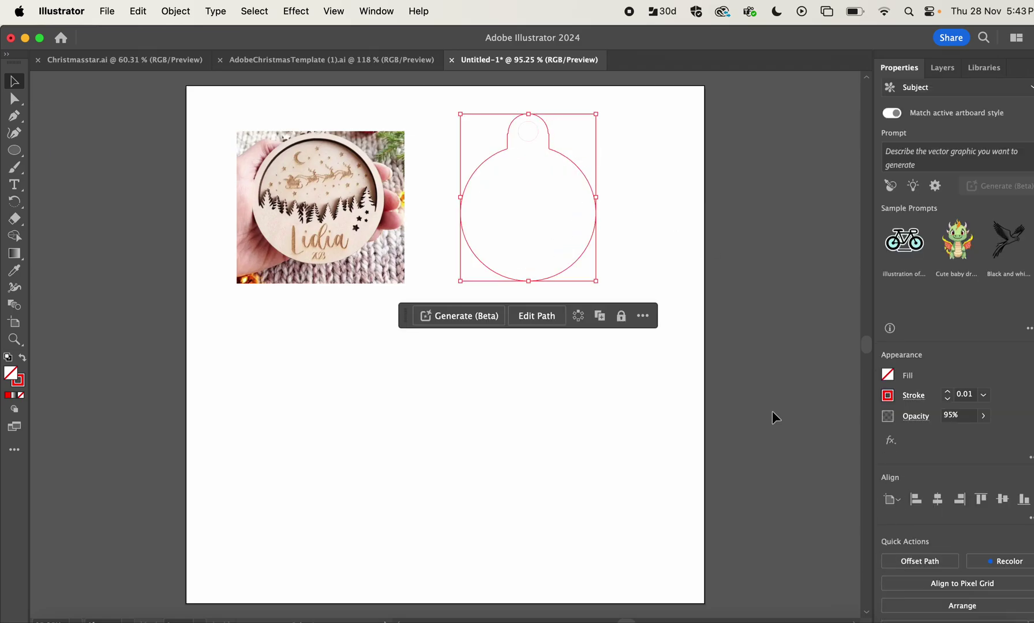
left_click(643, 214)
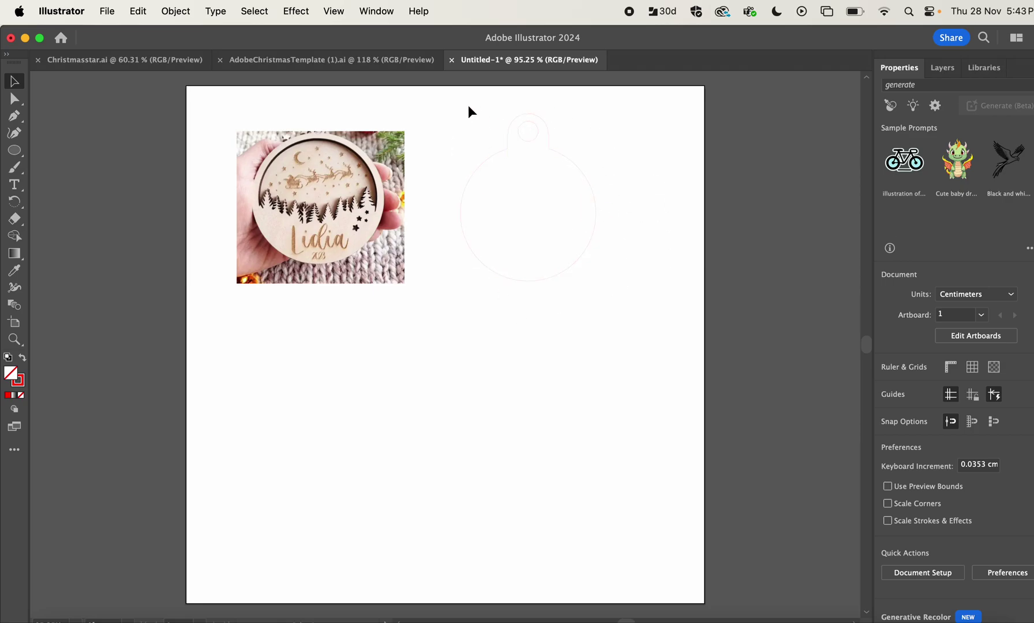
key("super+z")
left_click(420, 102)
Set the stroke weight of all ornament shapes to 1 pt.
mouse_move(420, 102)
left_mouse_down()
mouse_move(601, 231)
mouse_move(602, 303)
left_mouse_up()
left_click(985, 406)
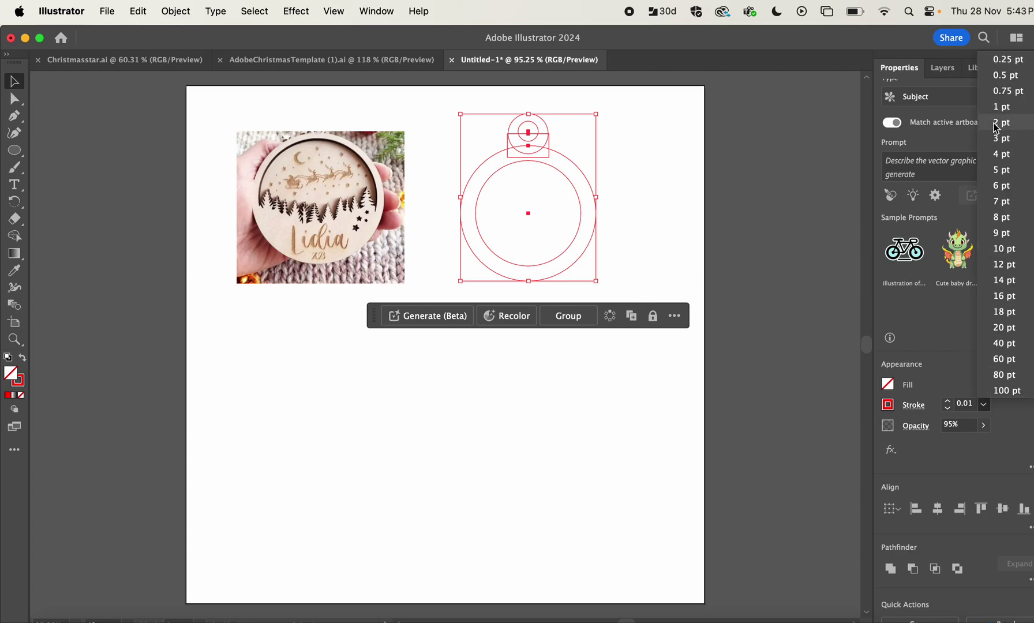
left_click(1002, 107)
left_click(626, 388)
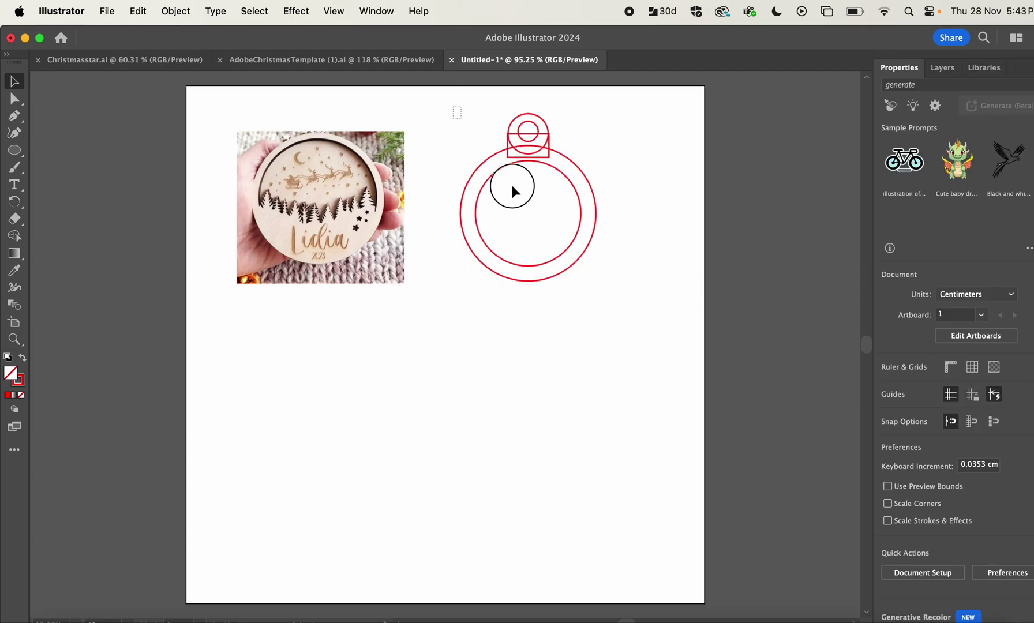
Copy the ornament and place the copy at the lower left.
left_click_drag(530, 216, 631, 328)
key("super+c")
key("super+v")
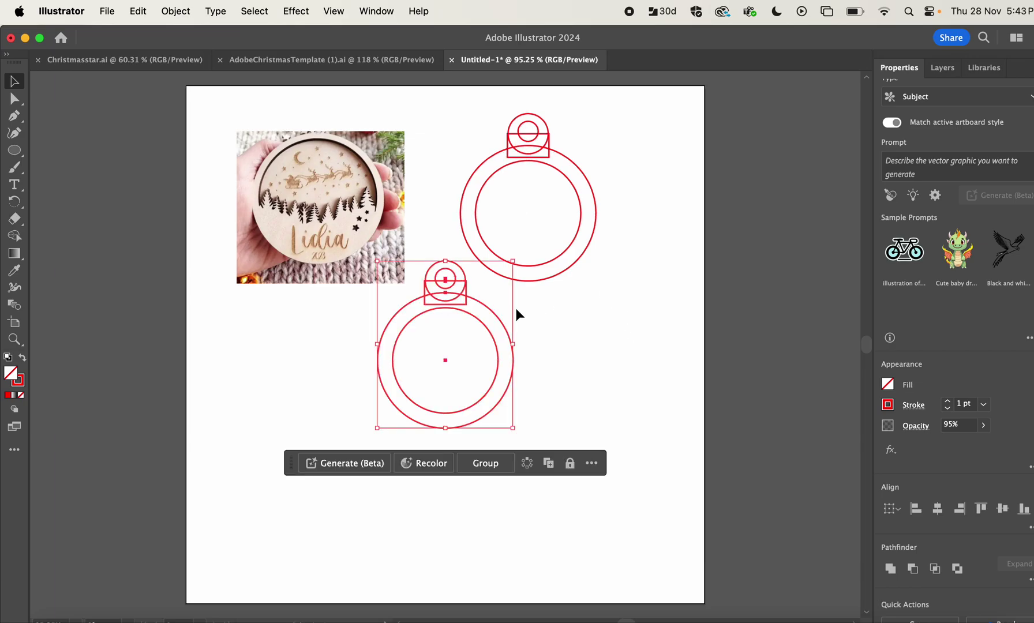
left_click_drag(485, 307, 377, 363)
left_click(644, 253)
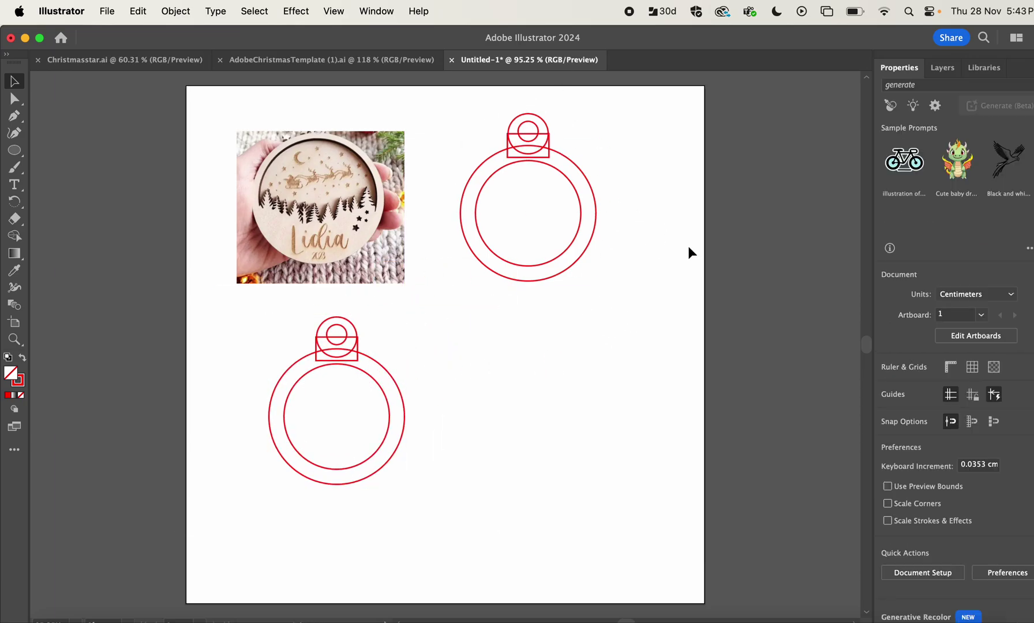
Widen the top ornament's tab rectangle by dragging its left edge.
left_click_drag(621, 266, 544, 128)
left_click(890, 568)
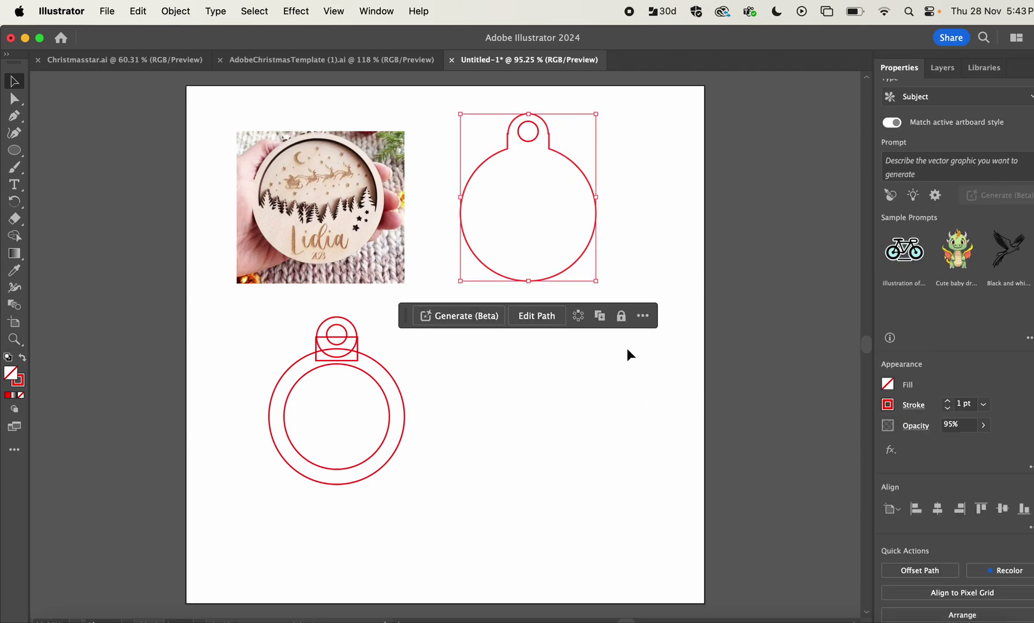
key("super+z")
left_click(561, 180)
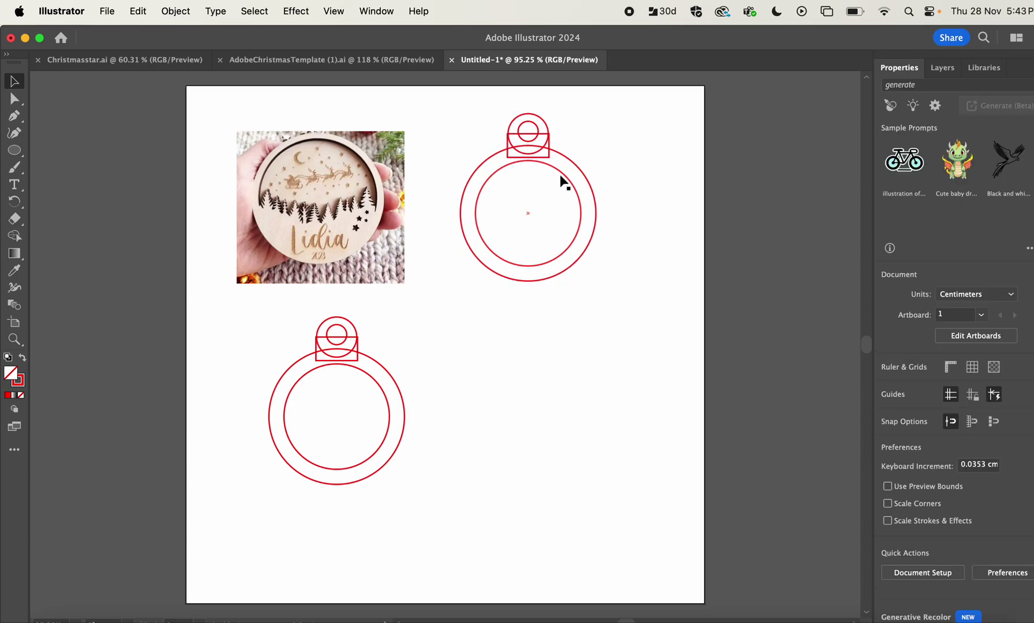
left_click(506, 148)
left_click_drag(507, 147, 556, 146)
left_click(546, 124)
left_click(620, 130)
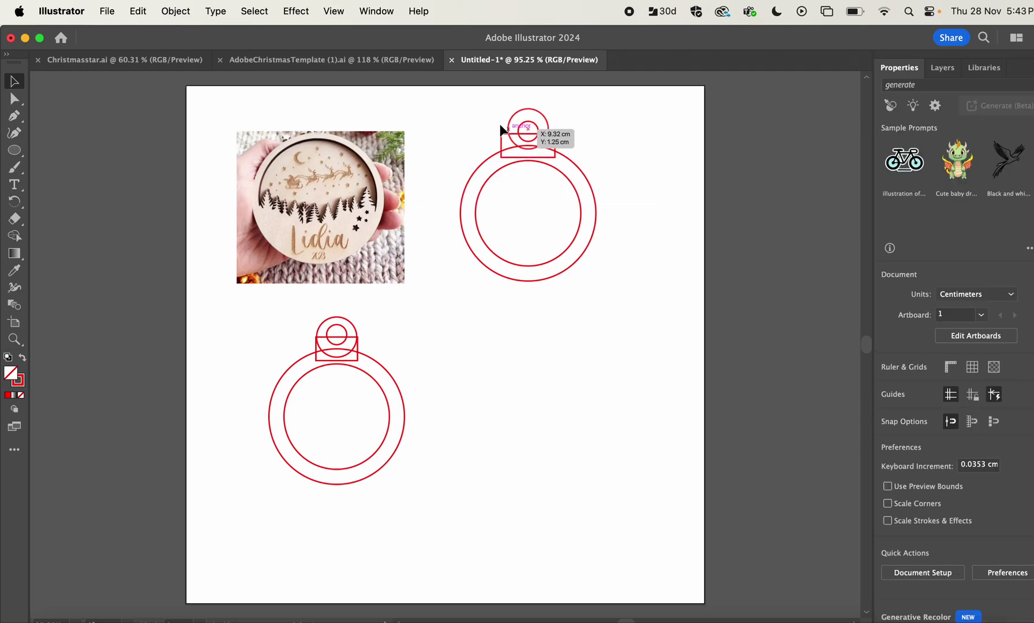
Copy the top ornament and place the copy at the lower right.
left_click_drag(531, 215, 614, 323)
key("cmd+c")
key("cmd+v")
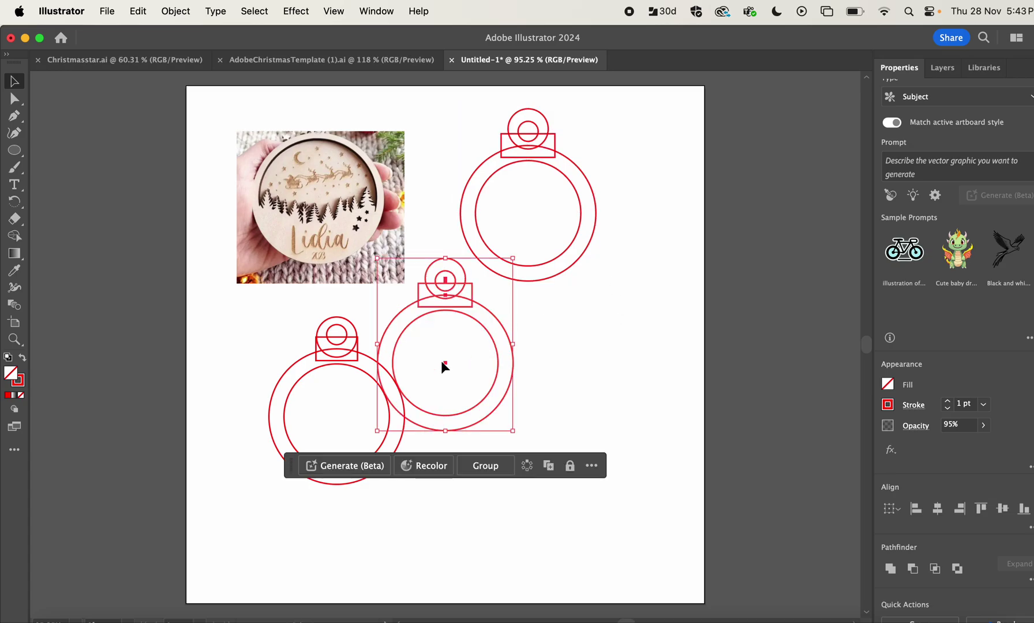
left_click_drag(442, 363, 567, 423)
Delete the lower-left ornament copy, then trial-unite the top ornament and undo it.
left_click_drag(405, 299, 230, 470)
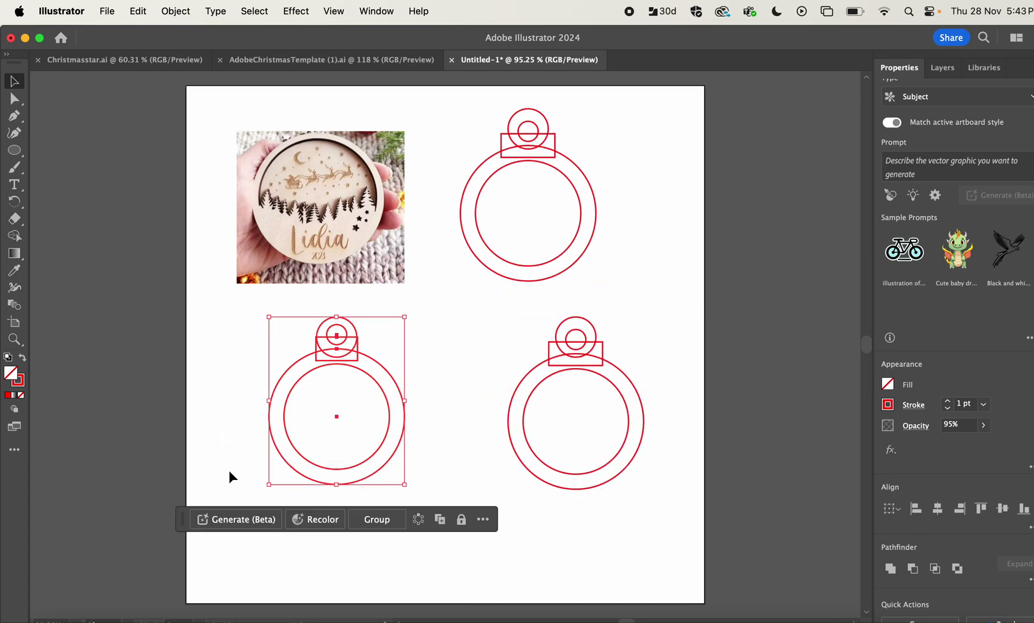
key("Delete")
left_click_drag(594, 113, 542, 181)
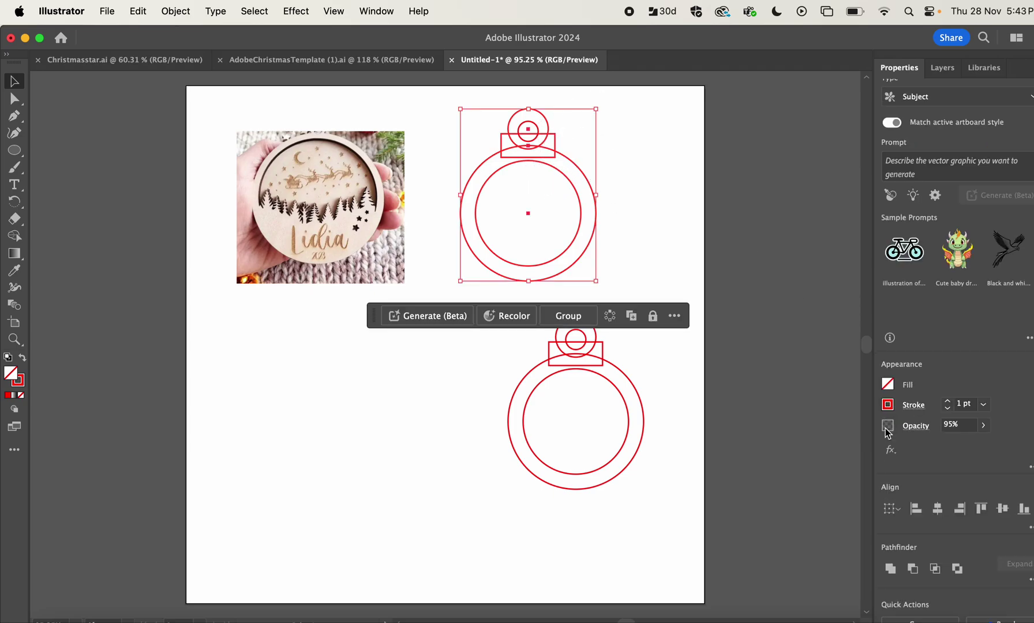
left_click(896, 571)
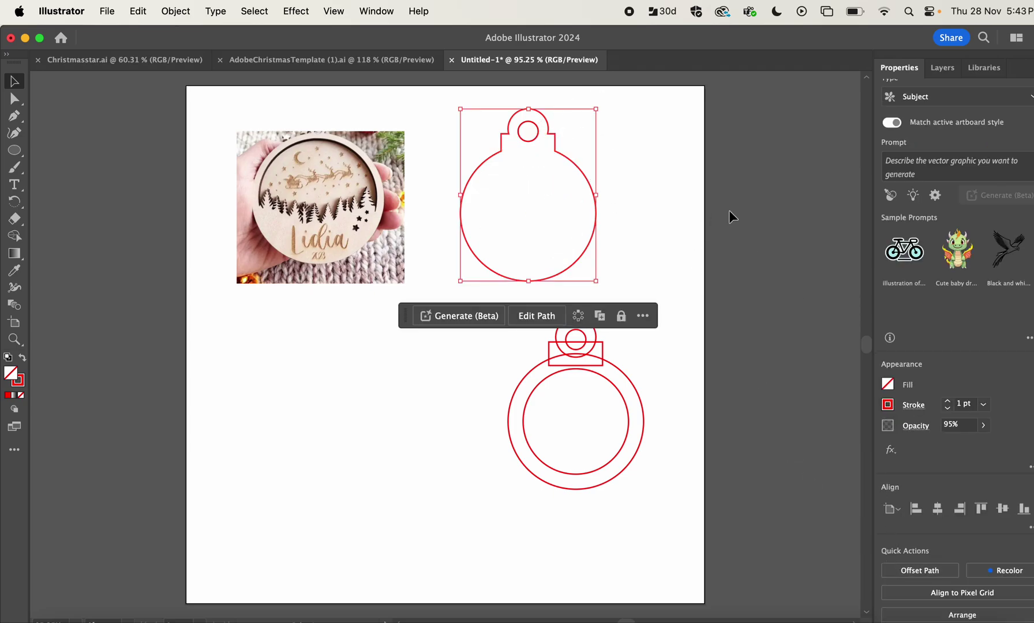
key("super+z")
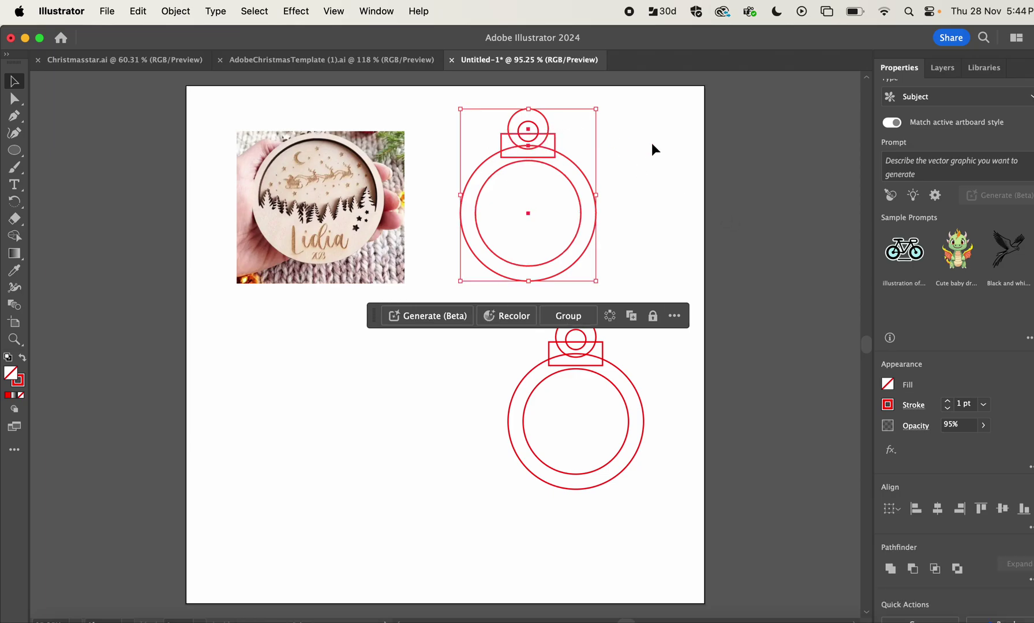
left_click(651, 142)
Select every part of the upper bauble and paste a duplicate of it.
left_click(539, 126)
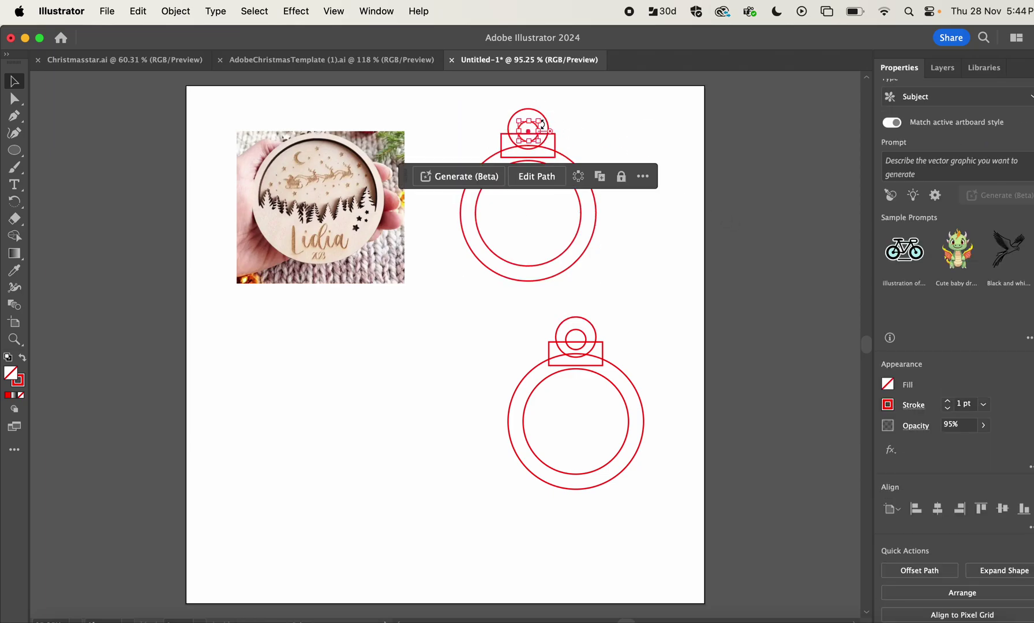
left_click(577, 123)
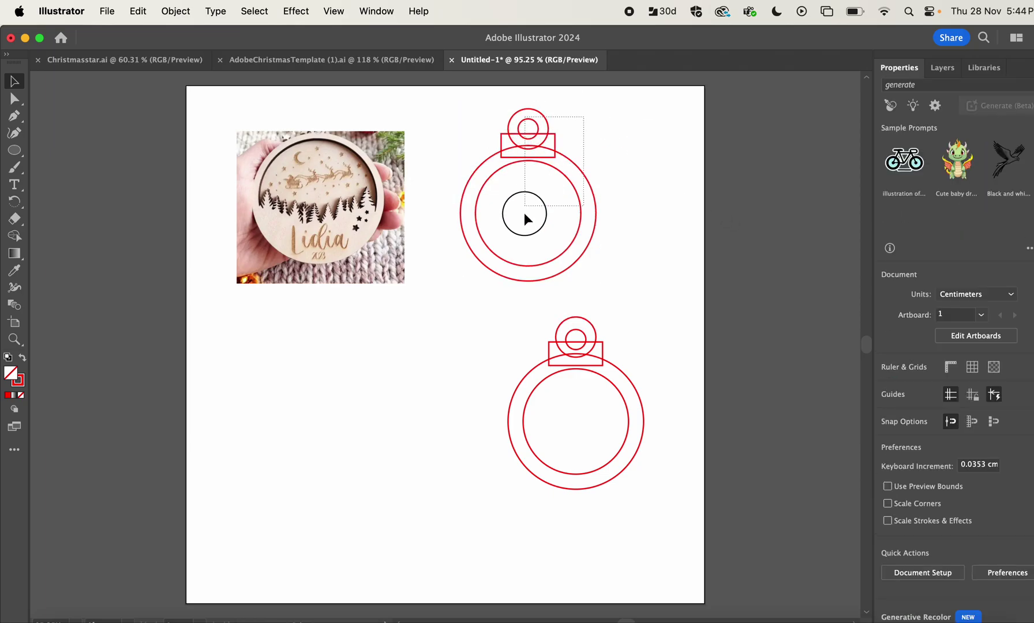
left_click(541, 203)
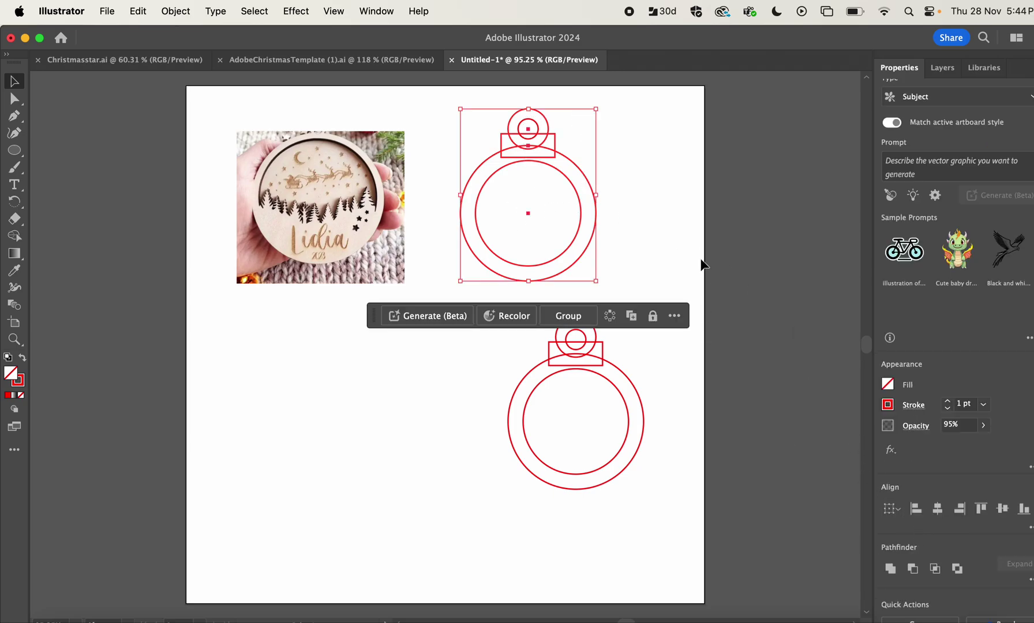
left_click_drag(697, 127, 310, 368)
key("super+c")
key("super+v")
Delete the old lower-right bauble and unite the upper bauble into one outline.
left_click(630, 458)
key("Delete")
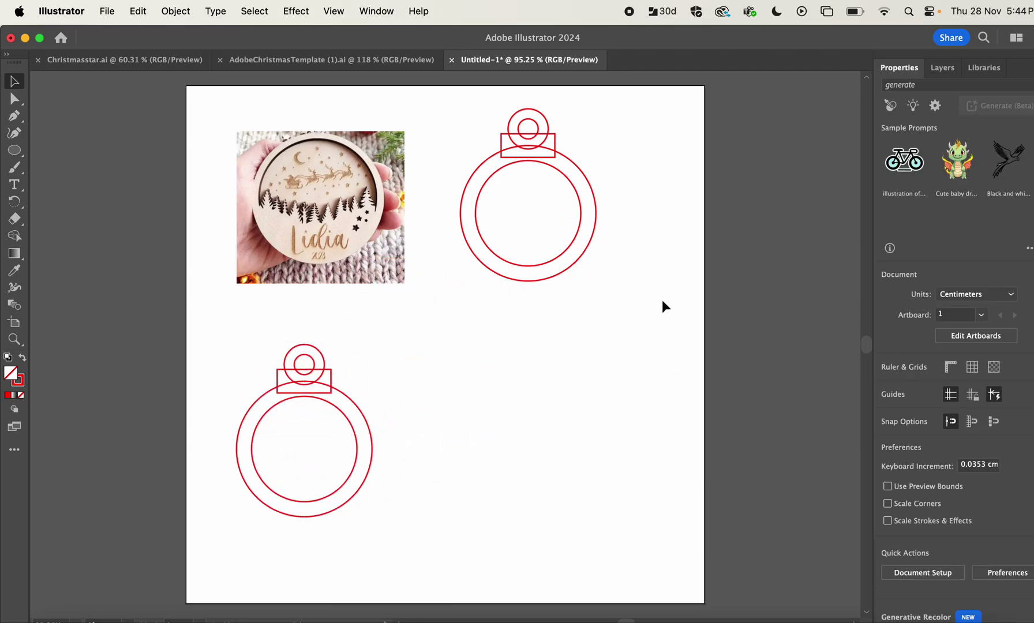
left_click(541, 195)
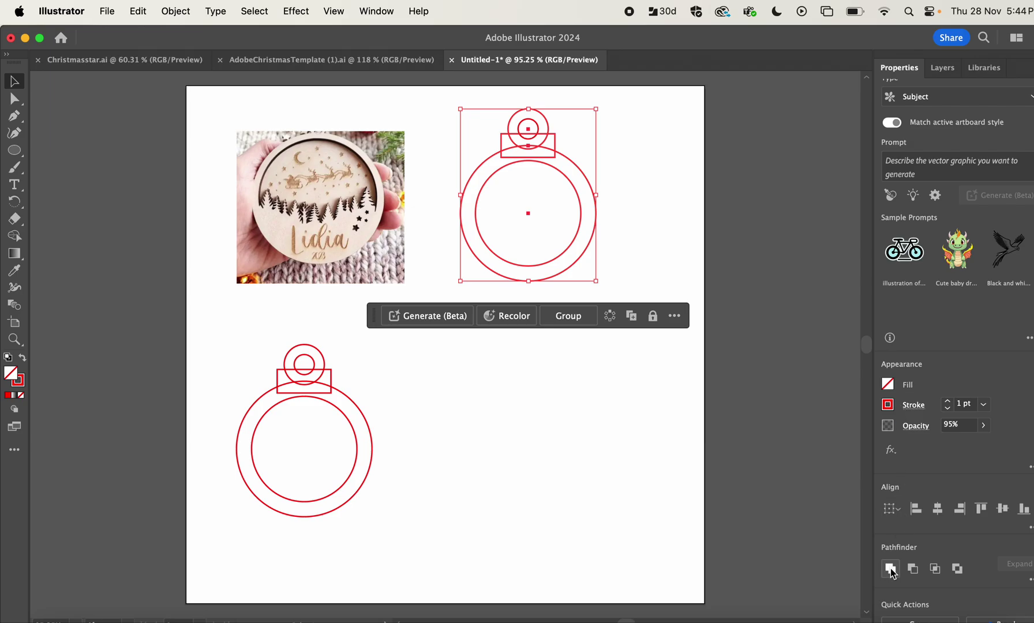
left_click(891, 570)
left_click(733, 227)
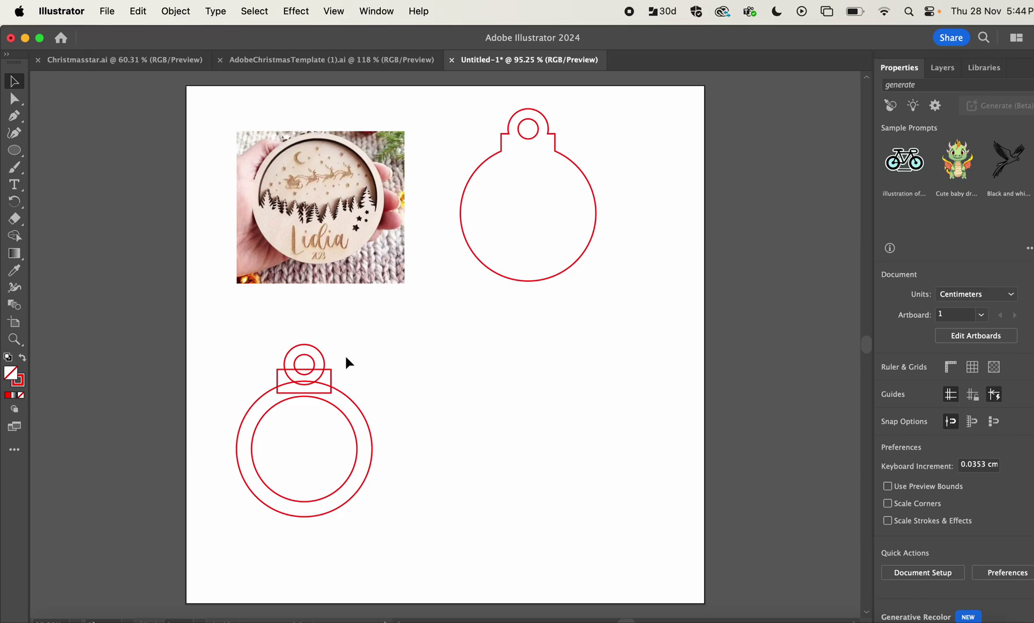
Unite the lower-left bauble's shapes into a single ring outline with hanger hole.
left_click_drag(319, 383, 319, 383)
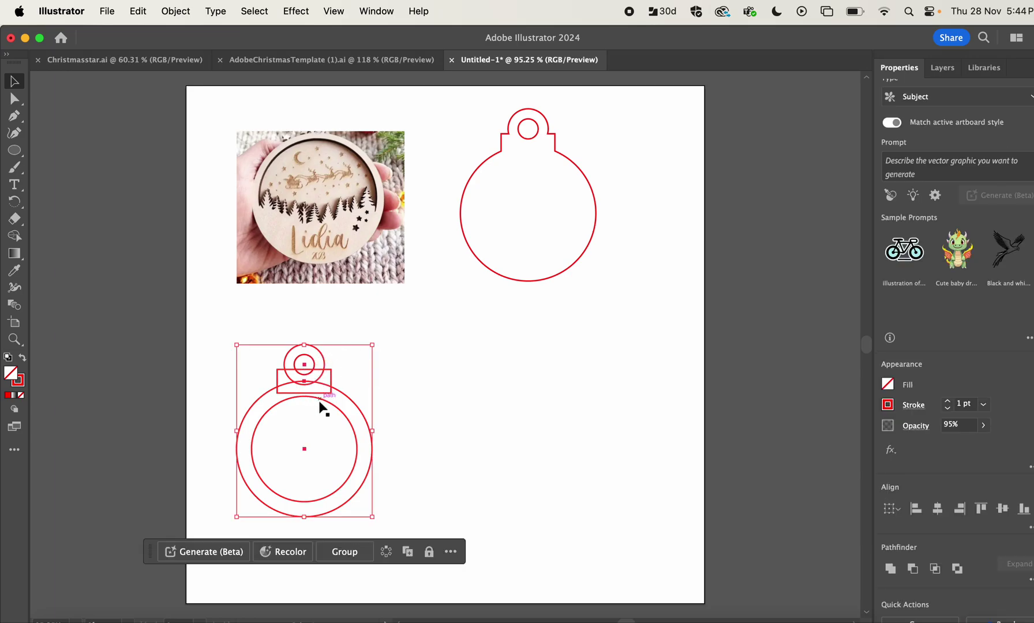
left_click(890, 570)
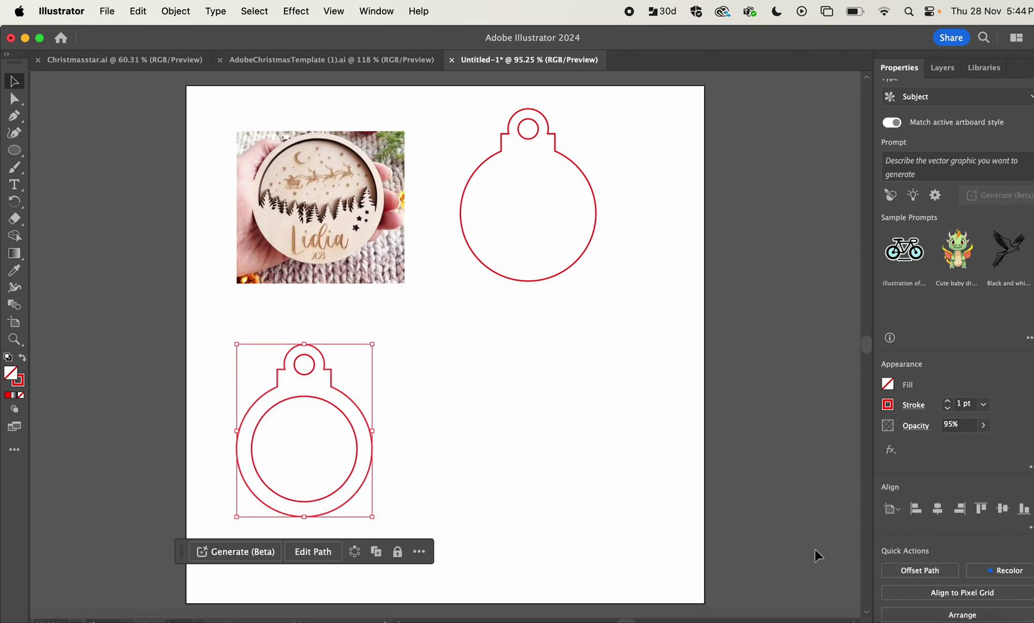
left_click(483, 420)
left_click_drag(409, 317, 204, 549)
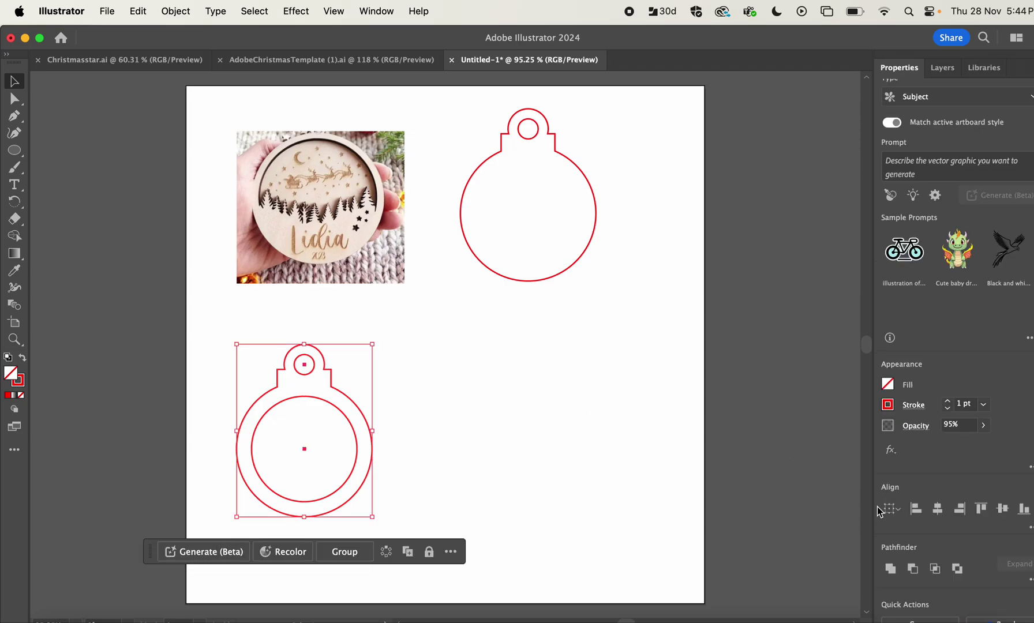
scroll(886, 510, "down", 3)
left_click(582, 481)
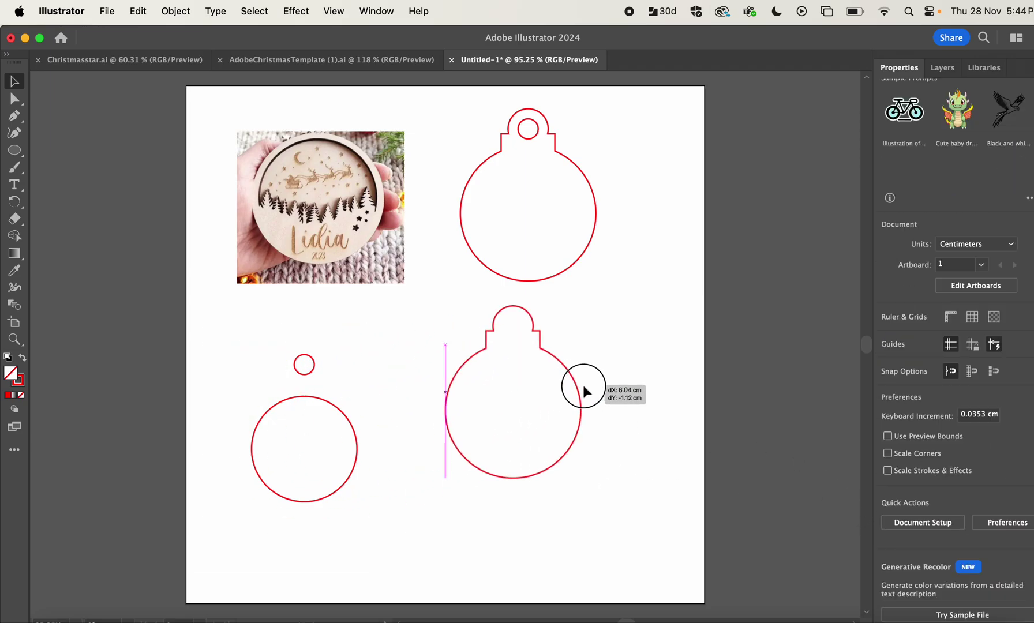
Group the lower ring bauble's paths and move it beneath the top bauble.
left_click_drag(570, 387, 584, 387)
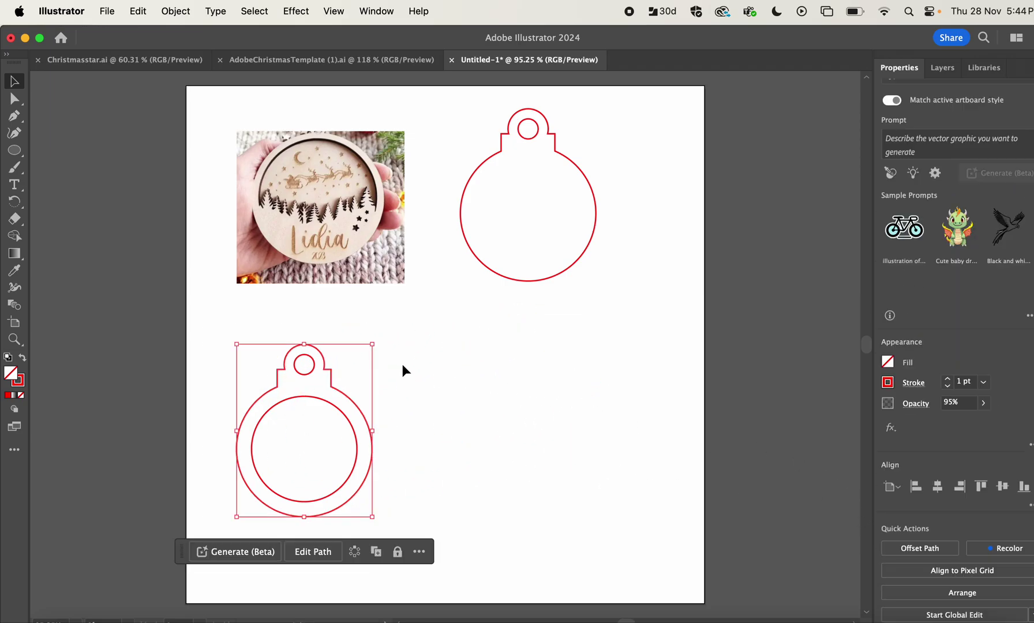
left_click_drag(398, 320, 231, 525)
scroll(937, 505, "down", 2)
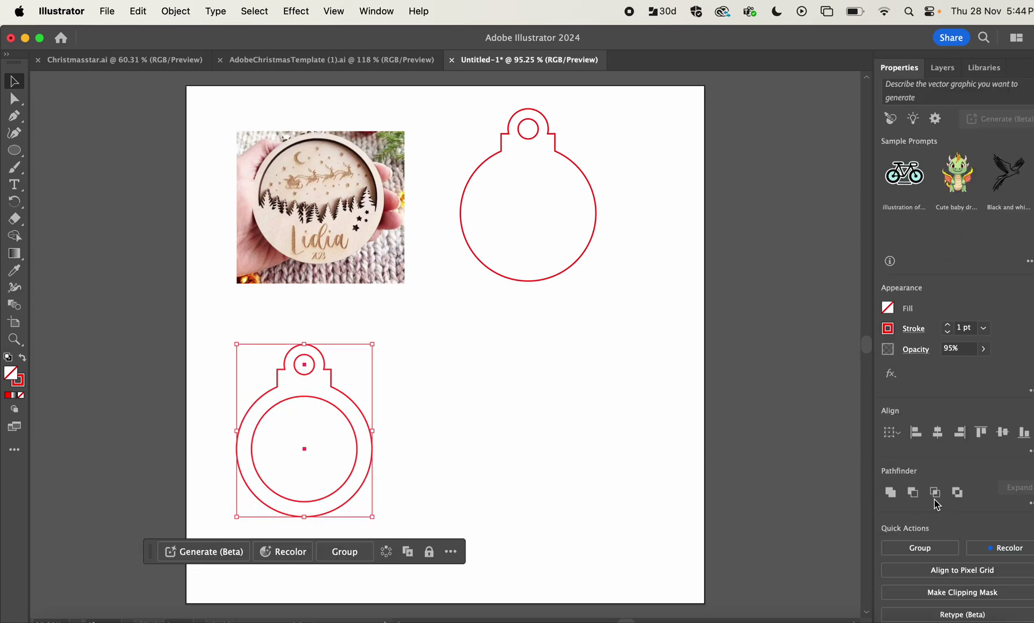
left_click(924, 549)
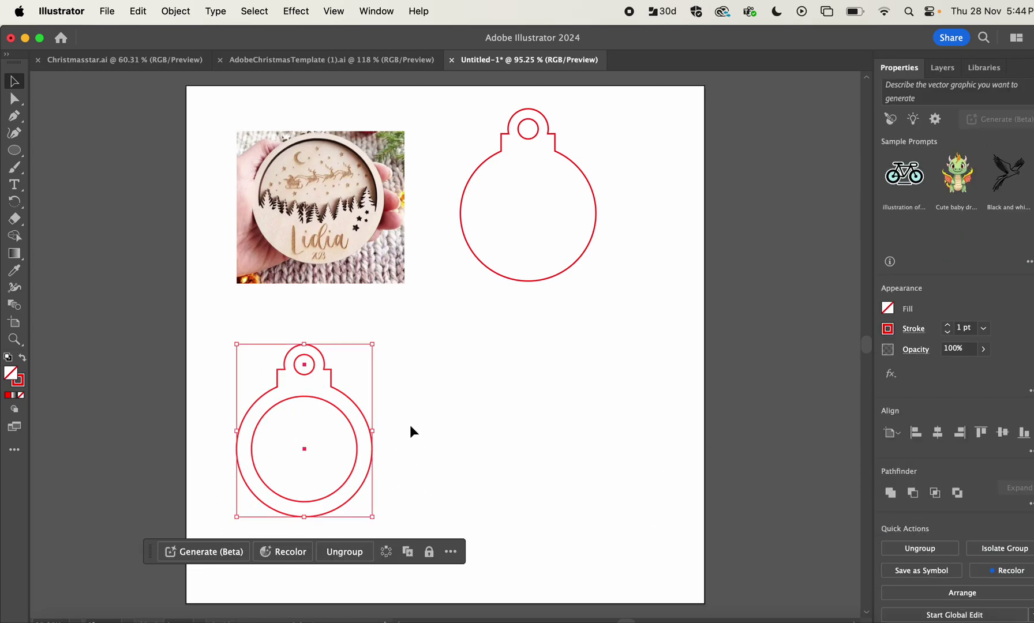
left_click_drag(304, 449, 526, 420)
left_click(635, 307)
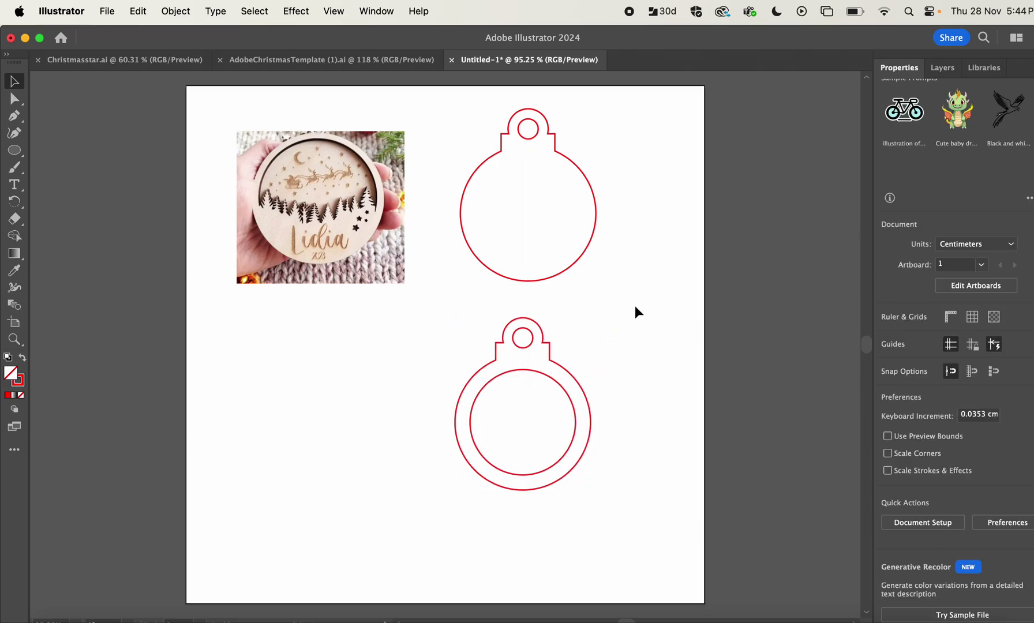
left_click(339, 65)
Check the Christmas template, then return to Untitled-1 with the Curvature tool.
scroll(465, 223, "down", 10)
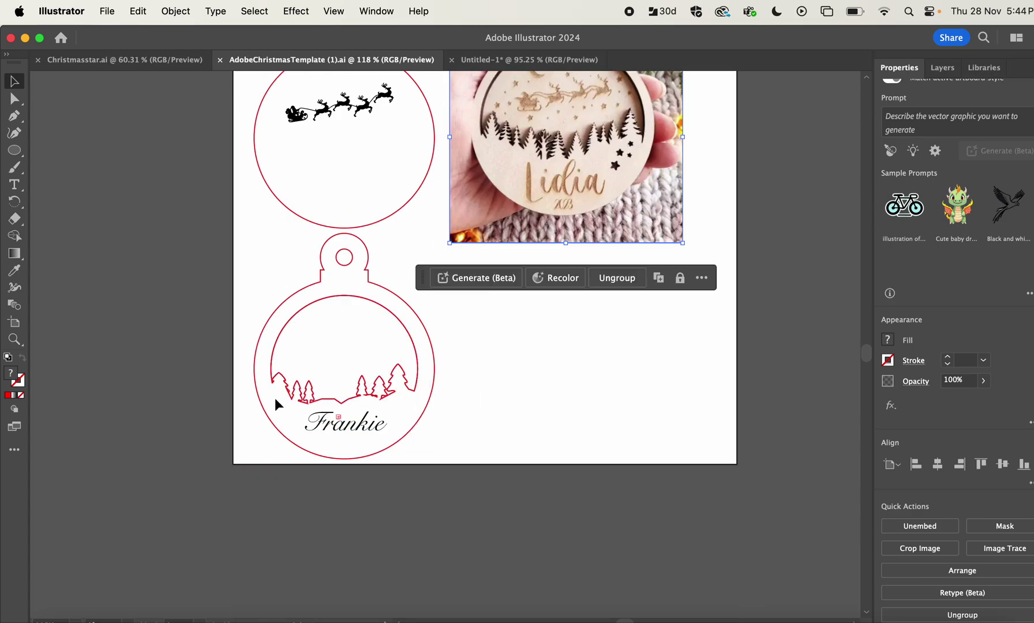
left_click(473, 60)
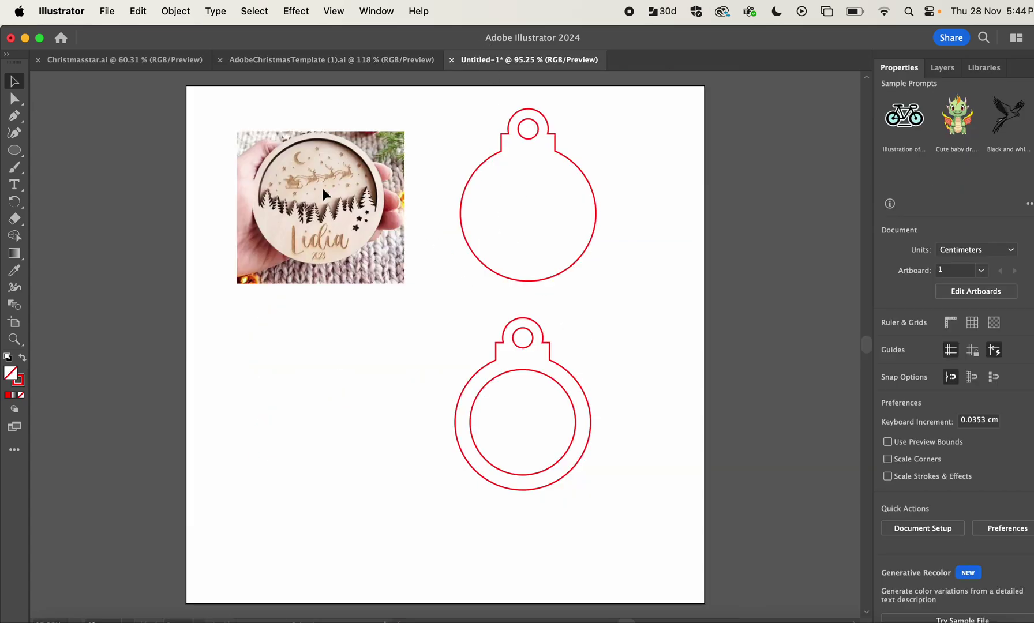
left_click(18, 163)
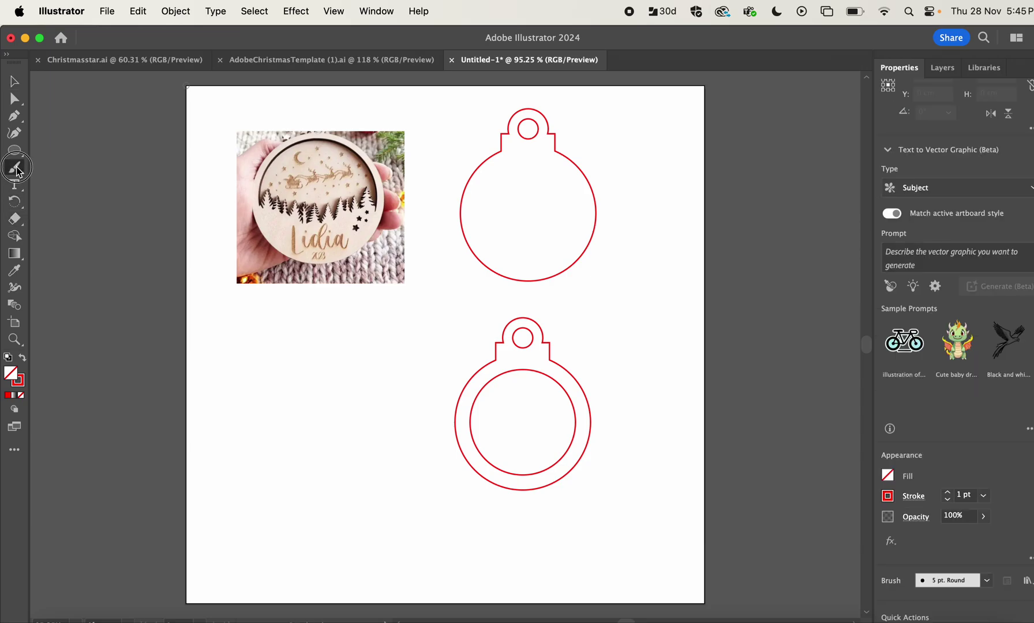
left_click(19, 132)
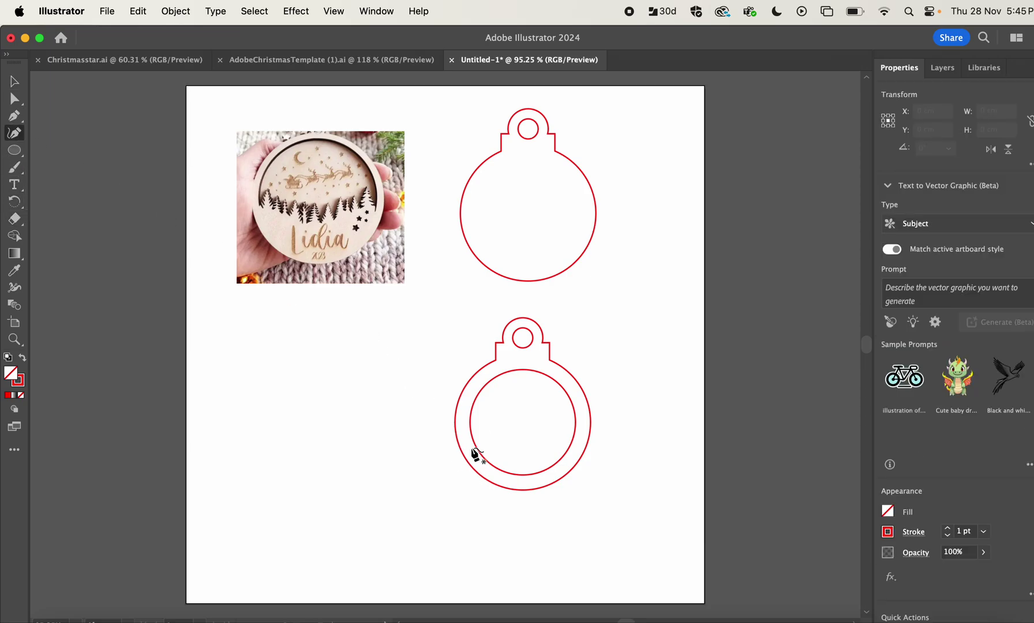
Draw a bumpy hill curve from the ring's left edge to its right edge.
left_click(474, 451)
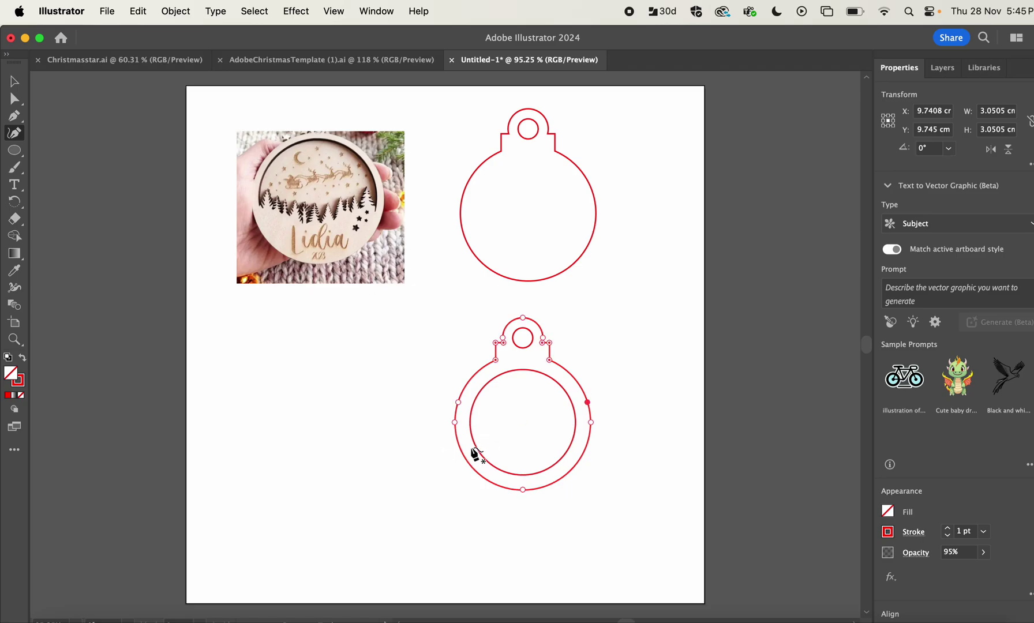
left_click(470, 448)
left_click(485, 441)
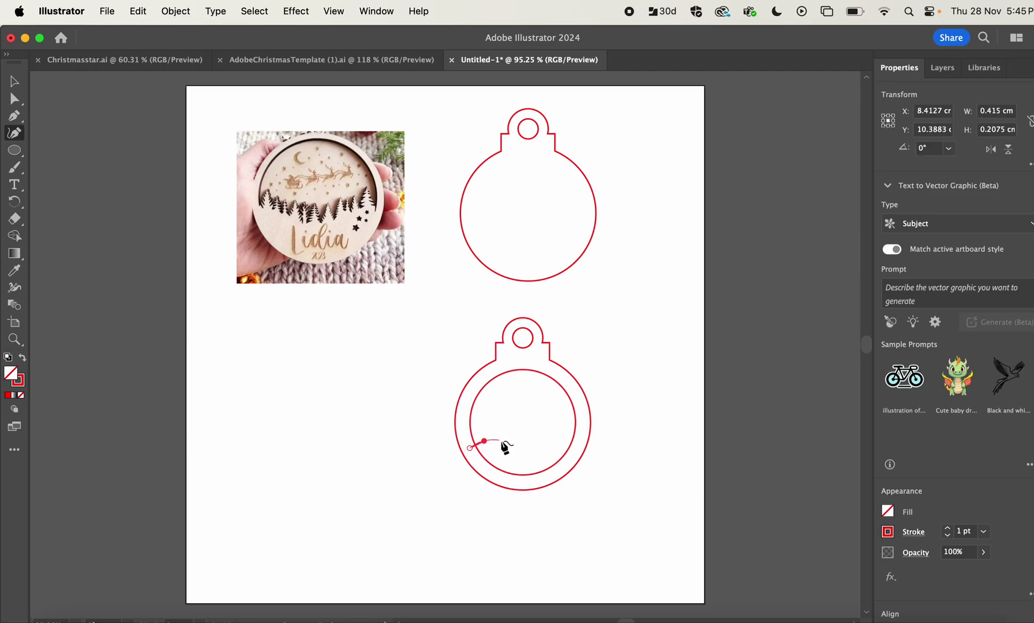
left_click(497, 443)
left_click(508, 449)
left_click(518, 445)
left_click(531, 443)
left_click(543, 450)
left_click(556, 448)
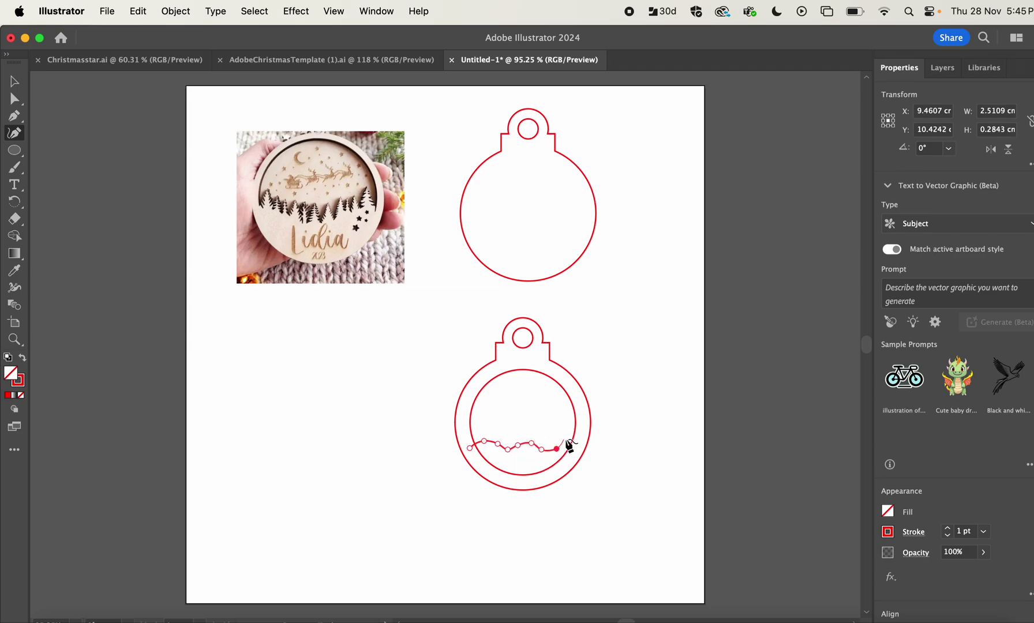
left_click(566, 440)
left_click(578, 443)
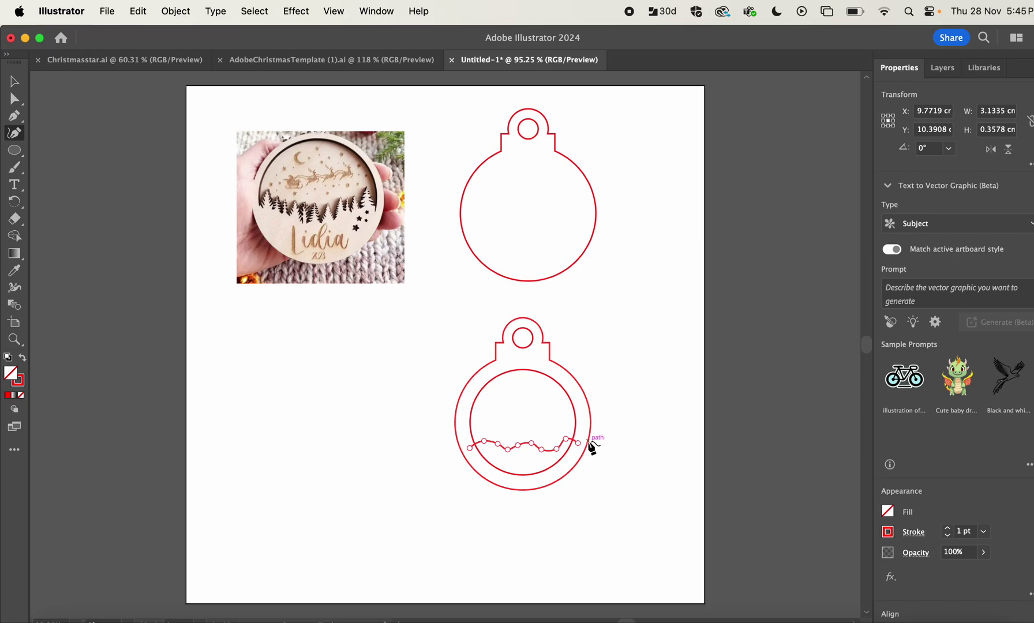
left_click(14, 81)
left_click(146, 289)
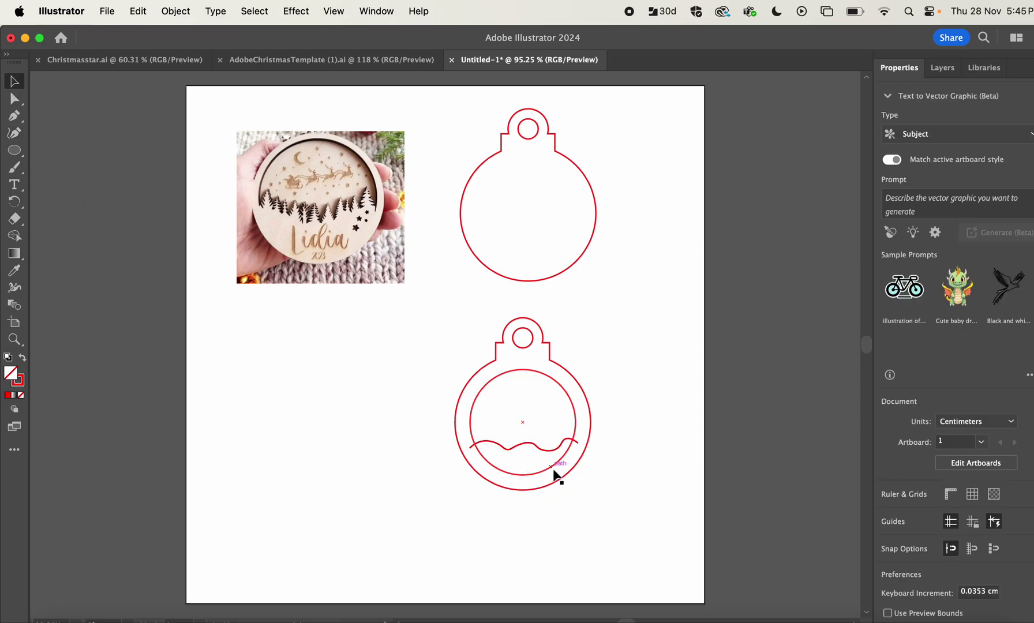
left_click_drag(518, 448, 554, 477)
scroll(886, 546, "down", 3)
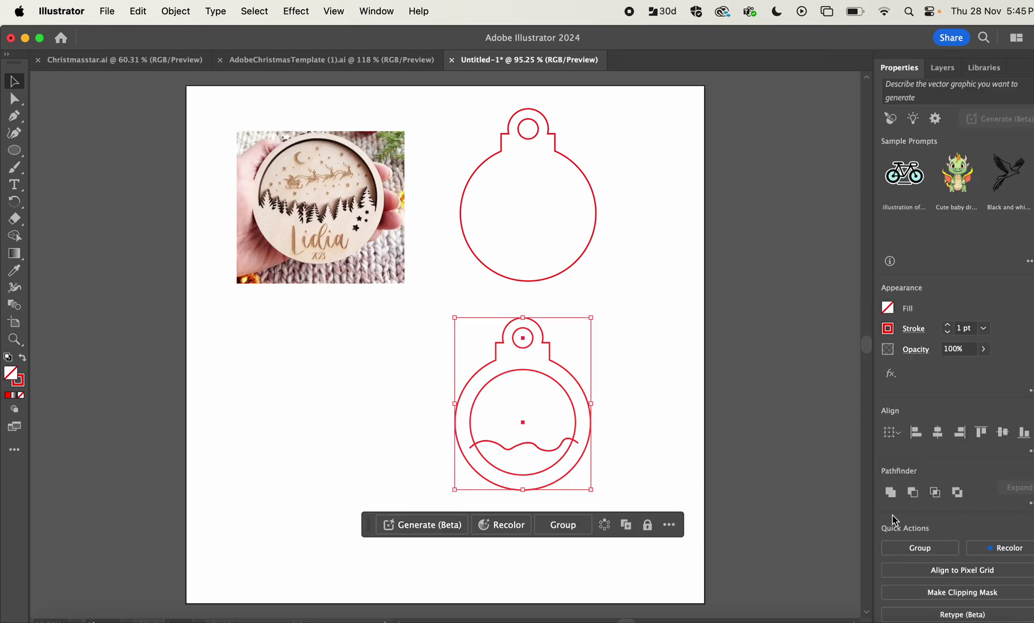
left_click(890, 492)
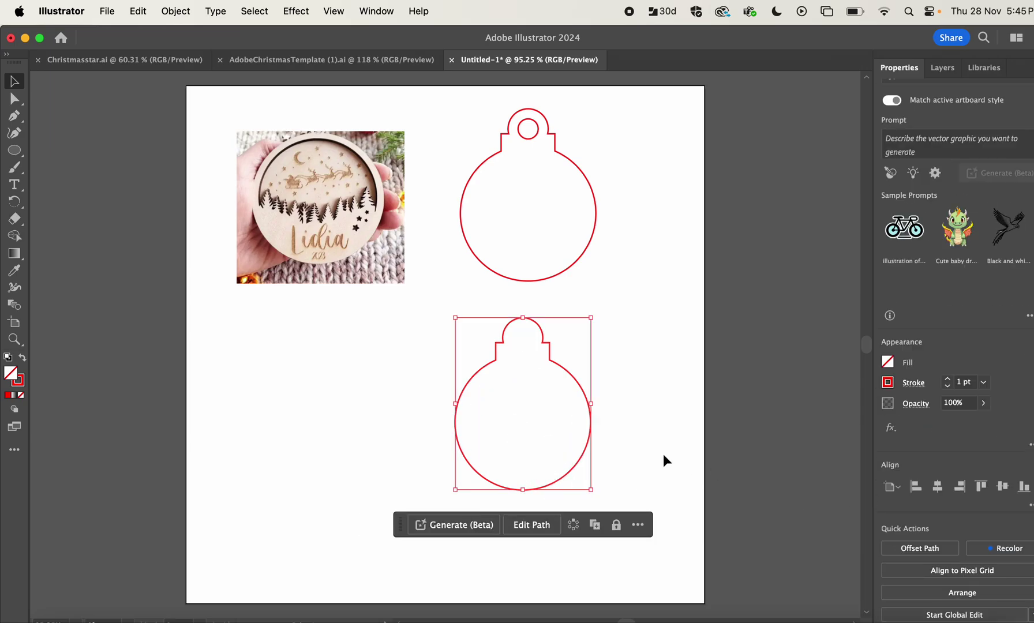
key("super+z")
left_click(914, 571)
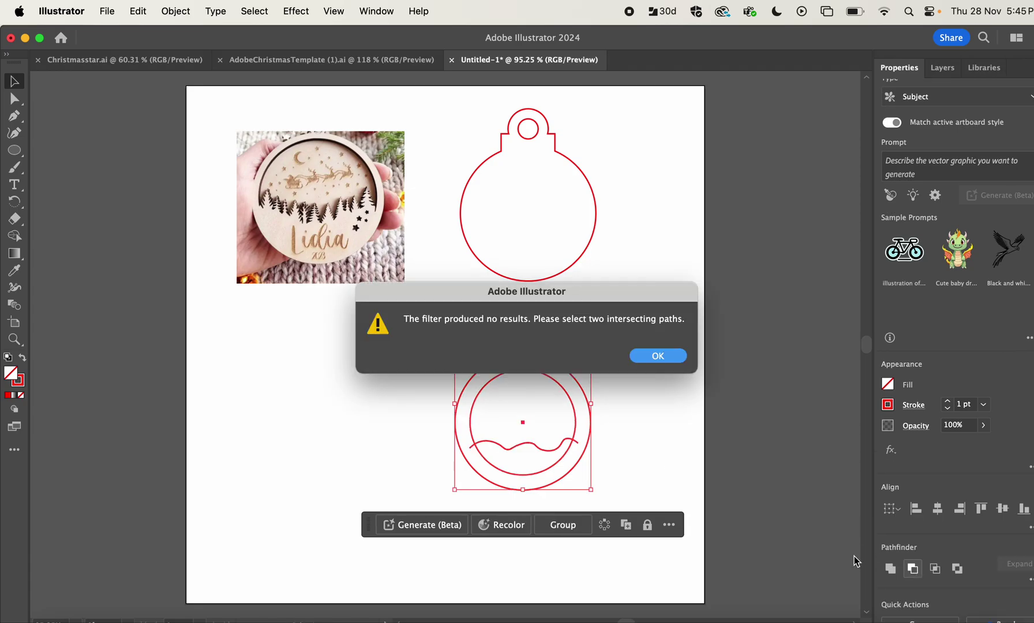
left_click(651, 363)
left_click(647, 440)
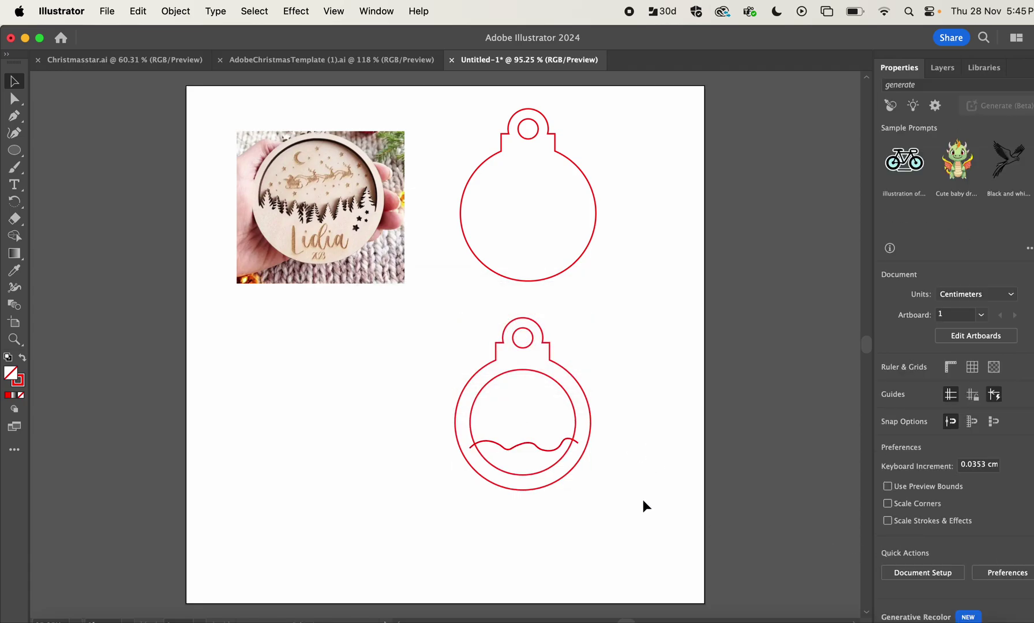
left_click_drag(635, 512, 419, 305)
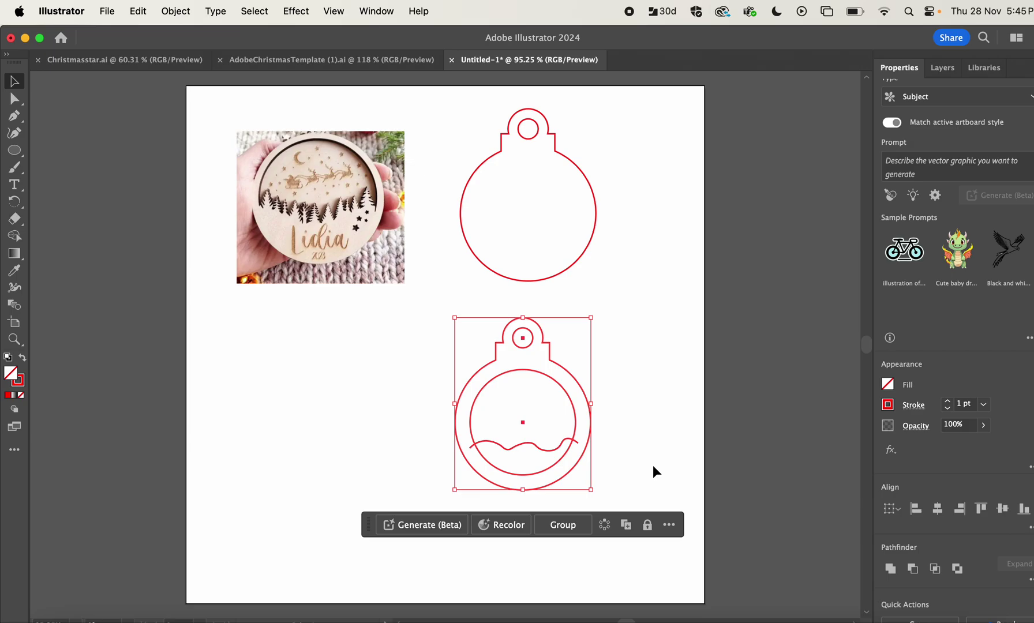
Merge the regions below the wave into the ring with Shape Builder.
key("shift+m")
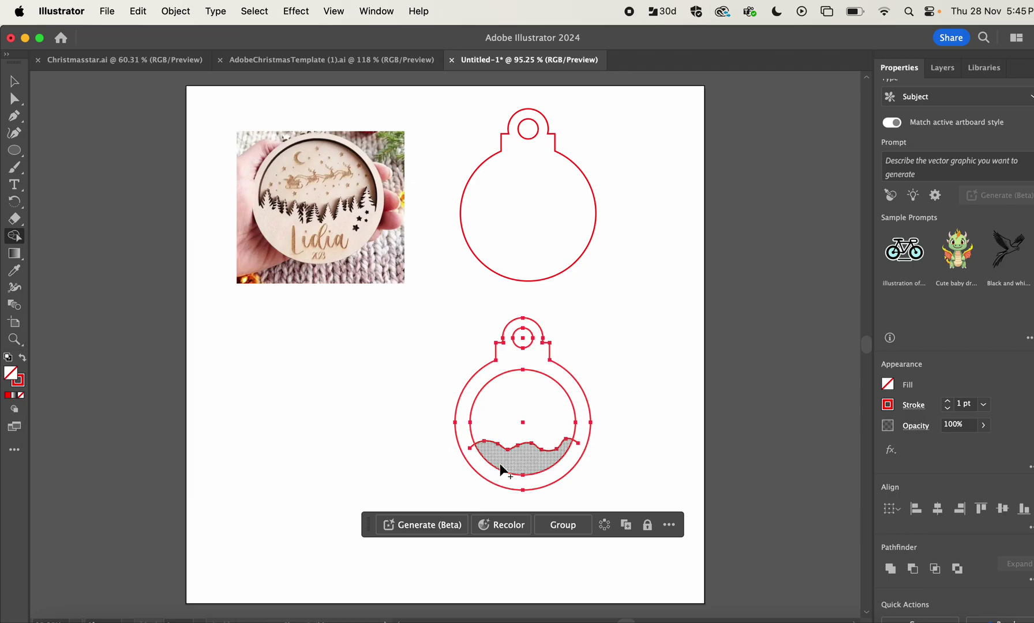
left_click_drag(489, 474, 500, 469)
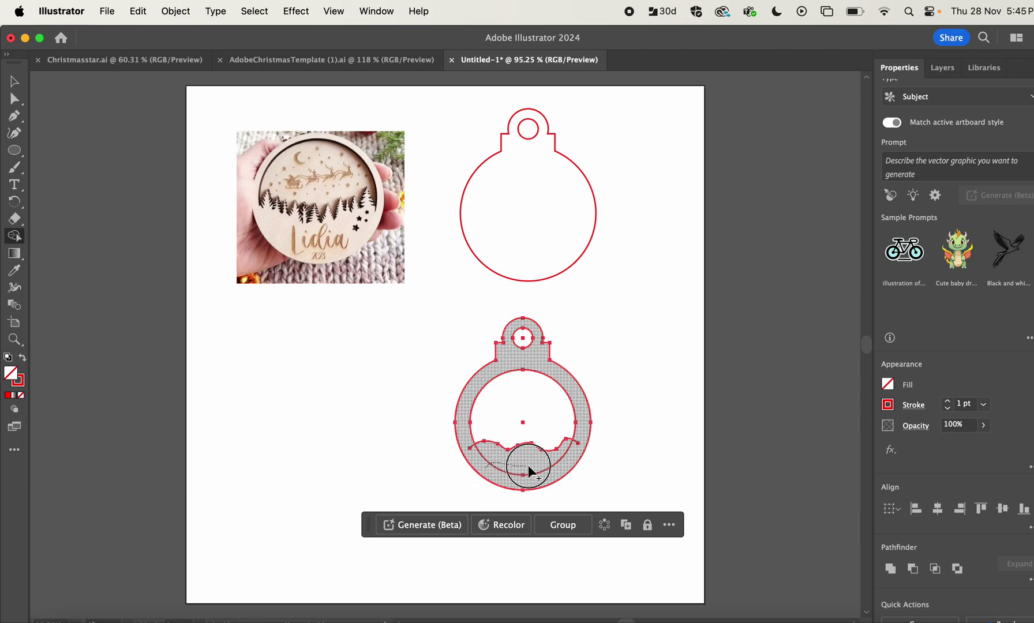
left_click_drag(532, 472, 489, 469)
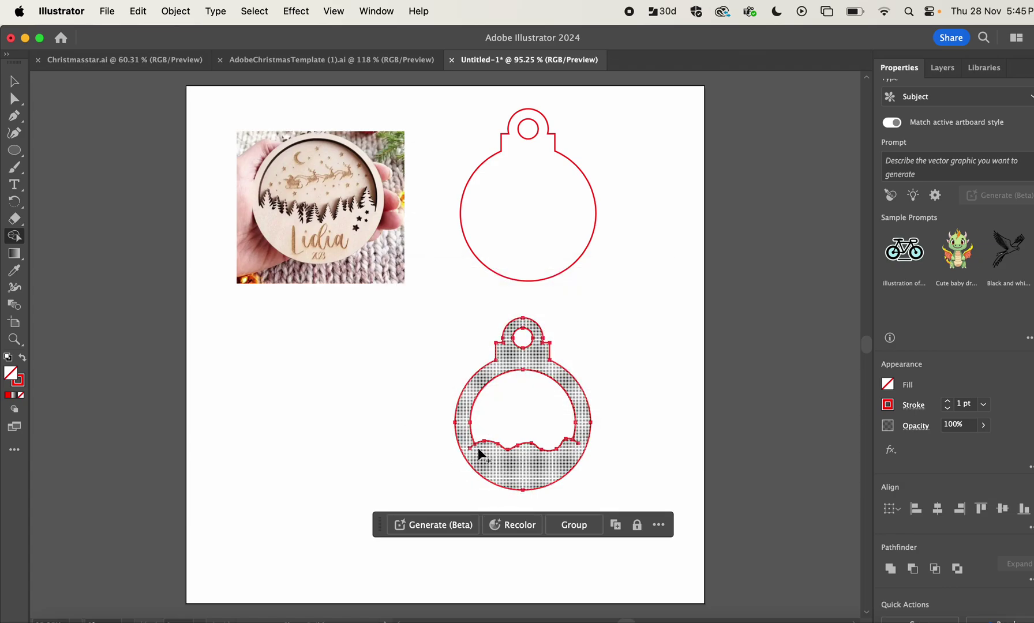
Move the wave's right endpoint onto the inner circle with Direct Selection.
left_click(14, 99)
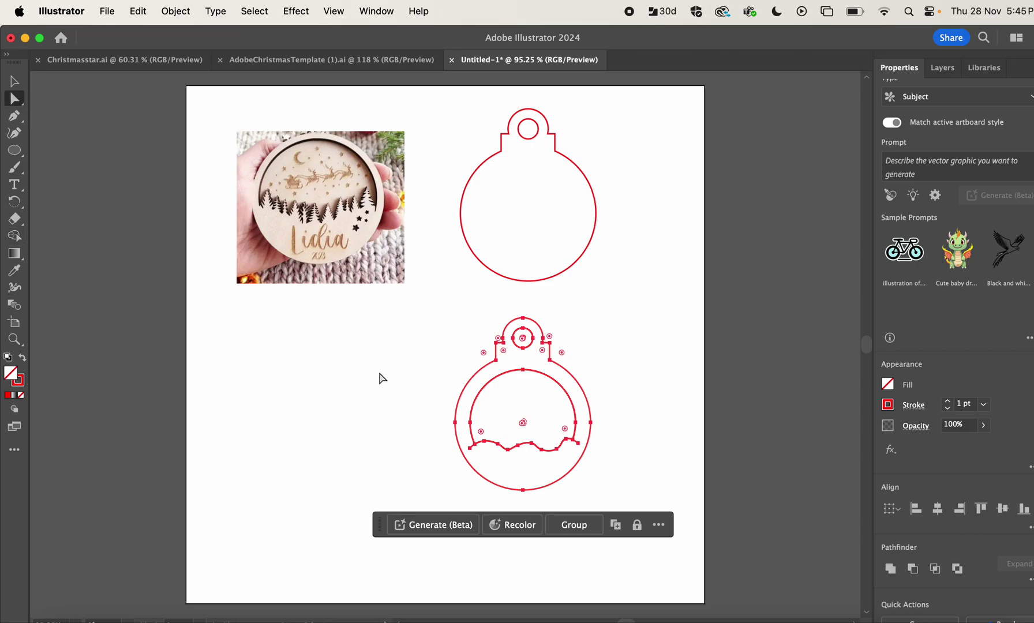
left_click(474, 453)
left_click(473, 446)
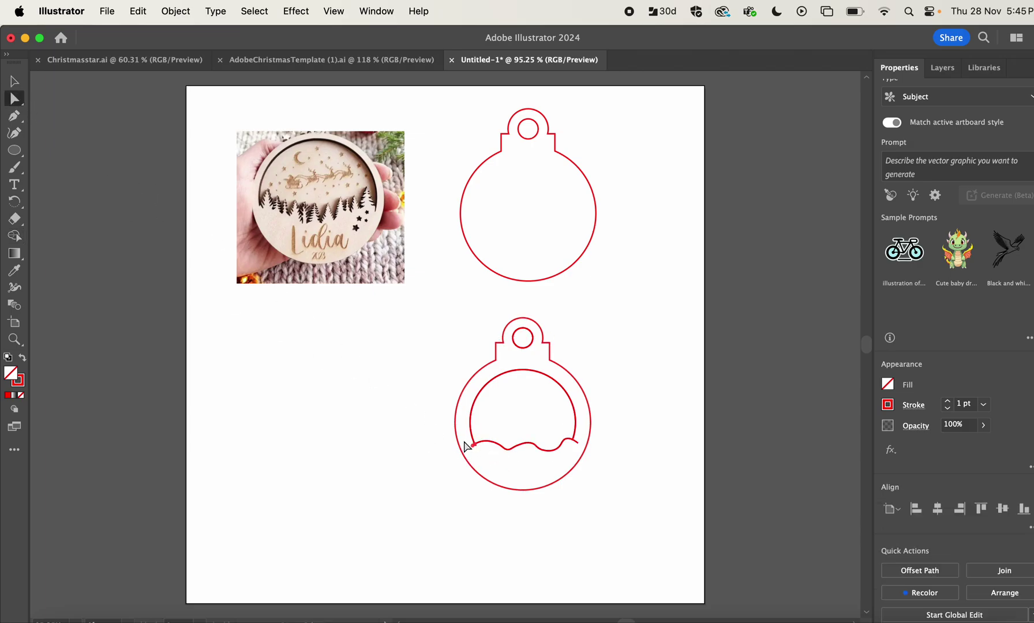
scroll(473, 445, "up", 5)
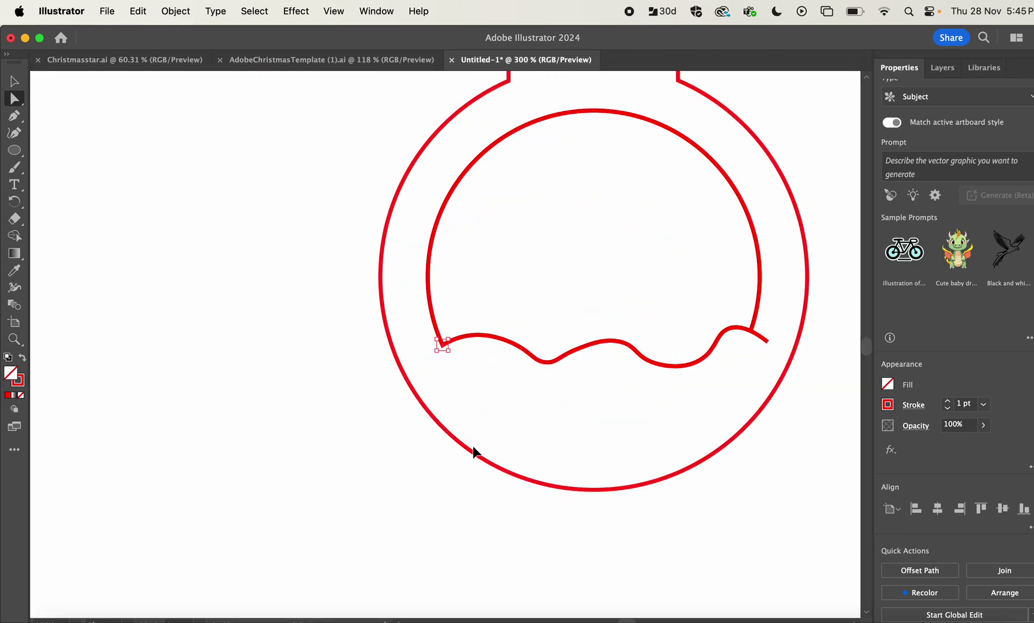
left_click_drag(595, 412, 309, 399)
left_click_drag(588, 325, 570, 312)
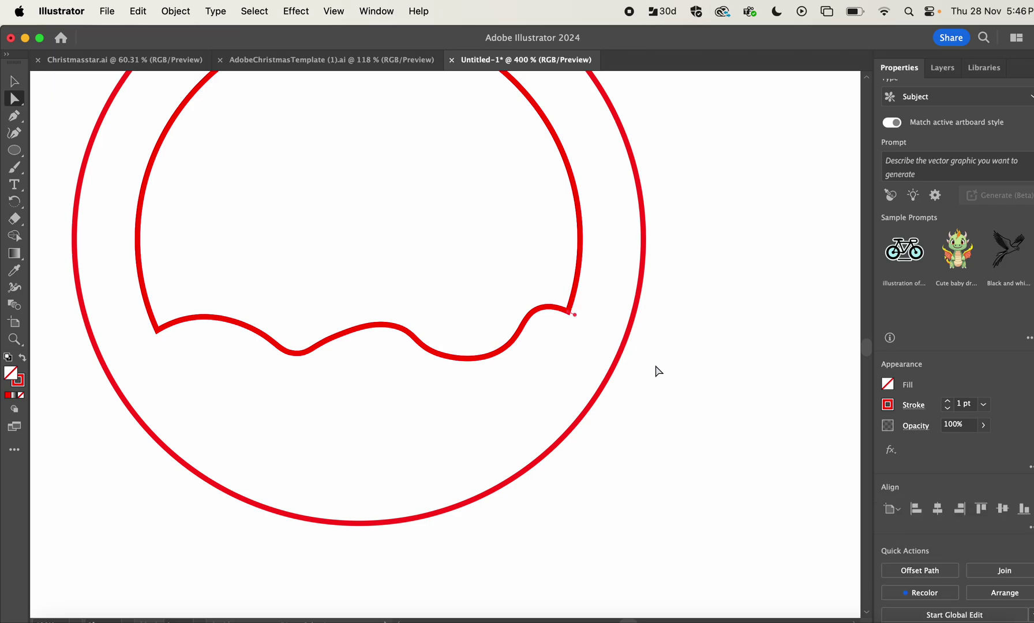
scroll(703, 381, "up", 2)
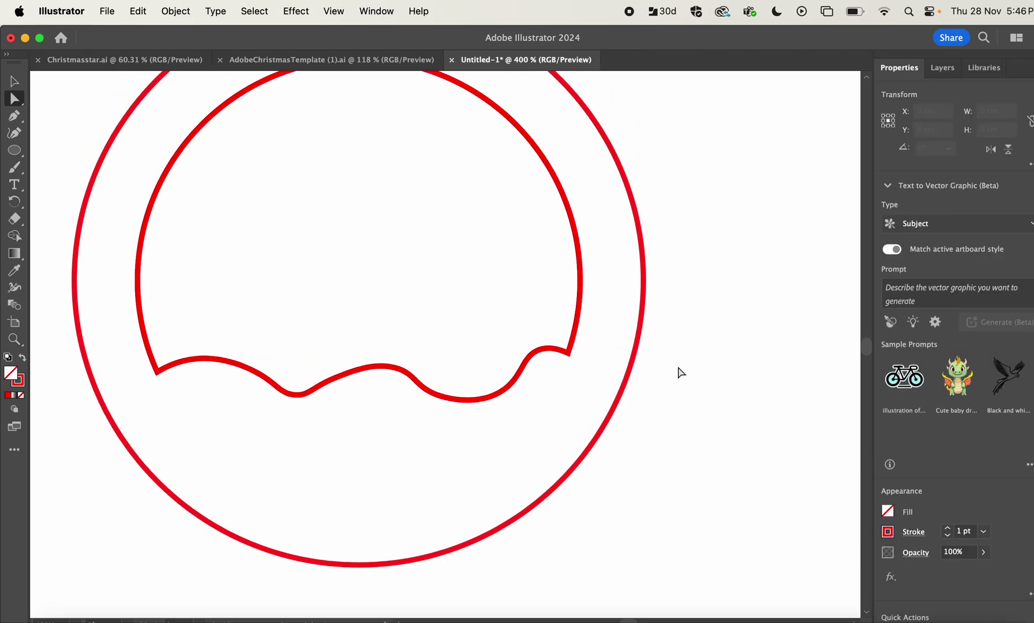
scroll(681, 373, "down", 10)
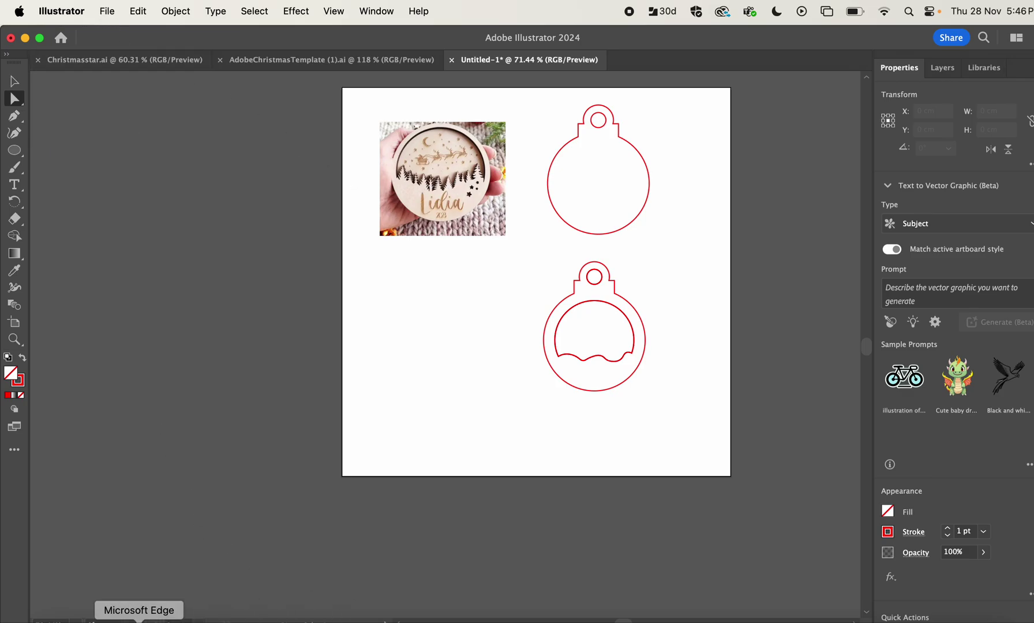
Search FreeSVG in Edge for 'star', then go back to the Christmas tree silhouette page.
left_click(139, 620)
scroll(285, 429, "up", 5)
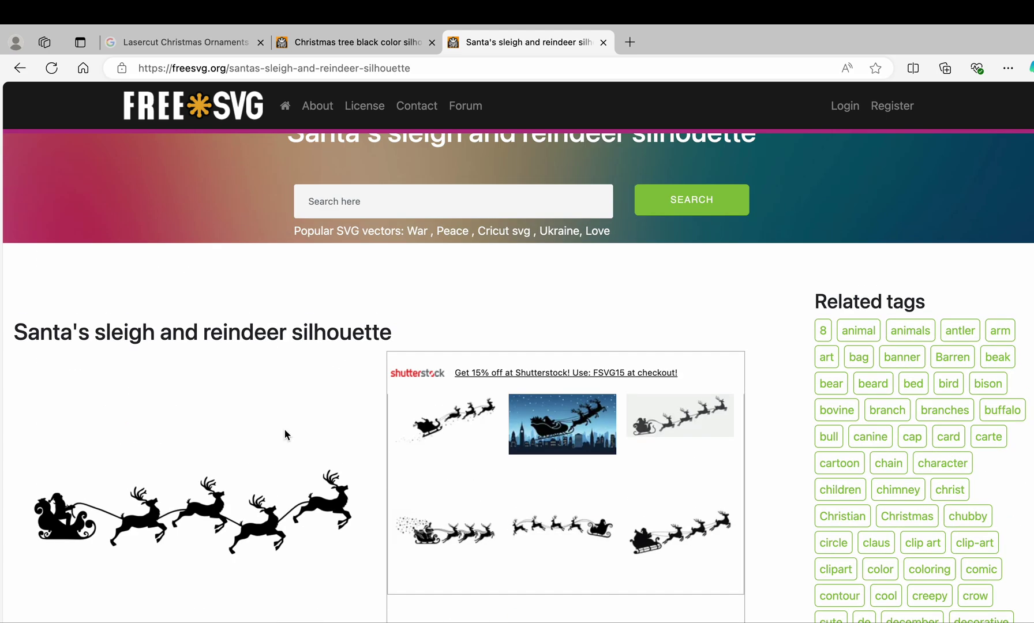
left_click(331, 197)
type("star")
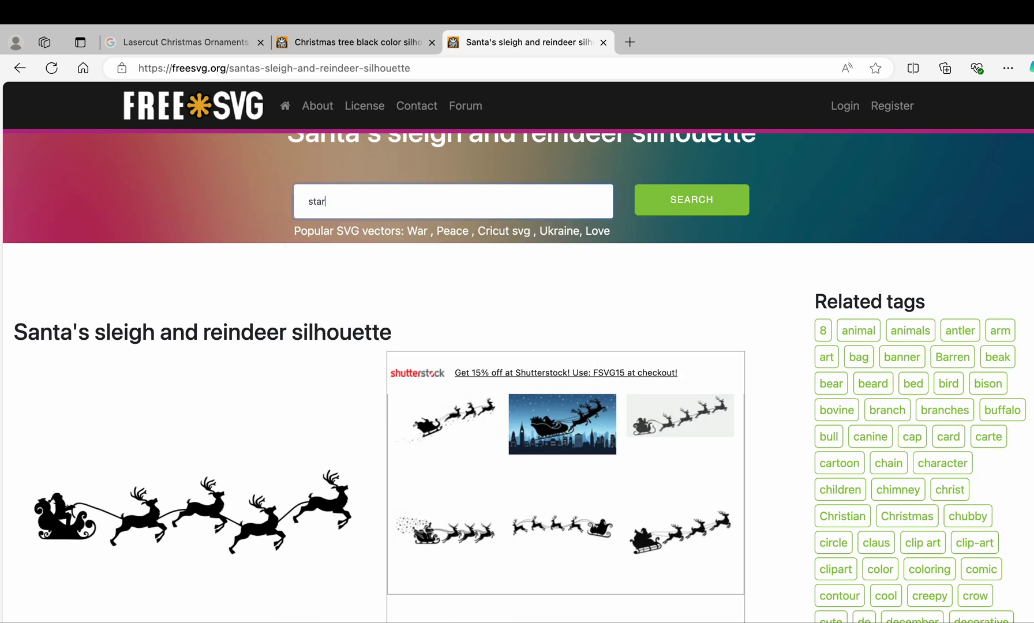
key("Return")
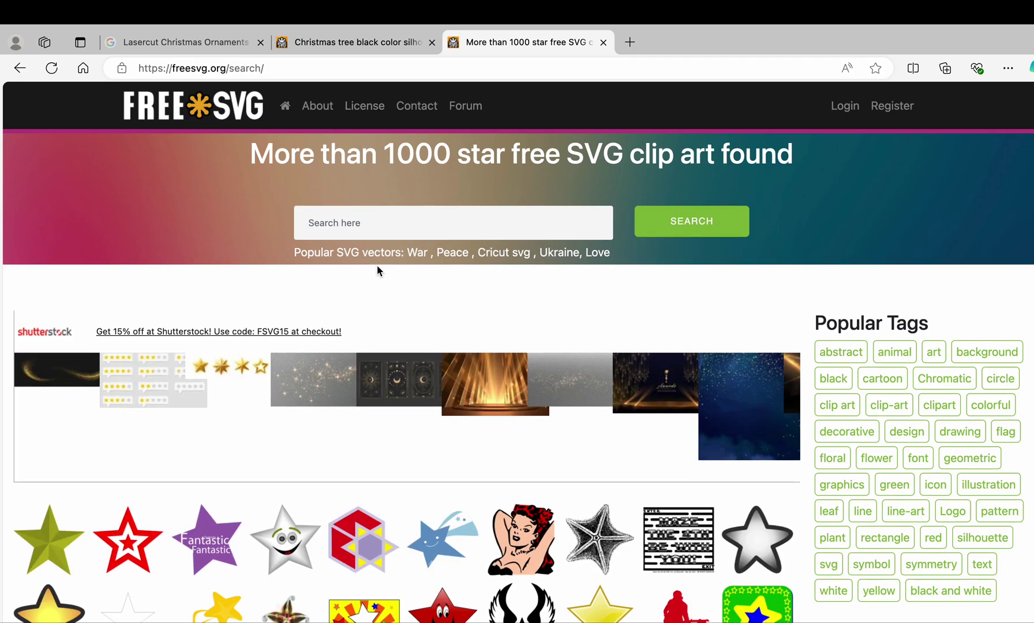
scroll(377, 265, "down", 3)
scroll(376, 173, "up", 1)
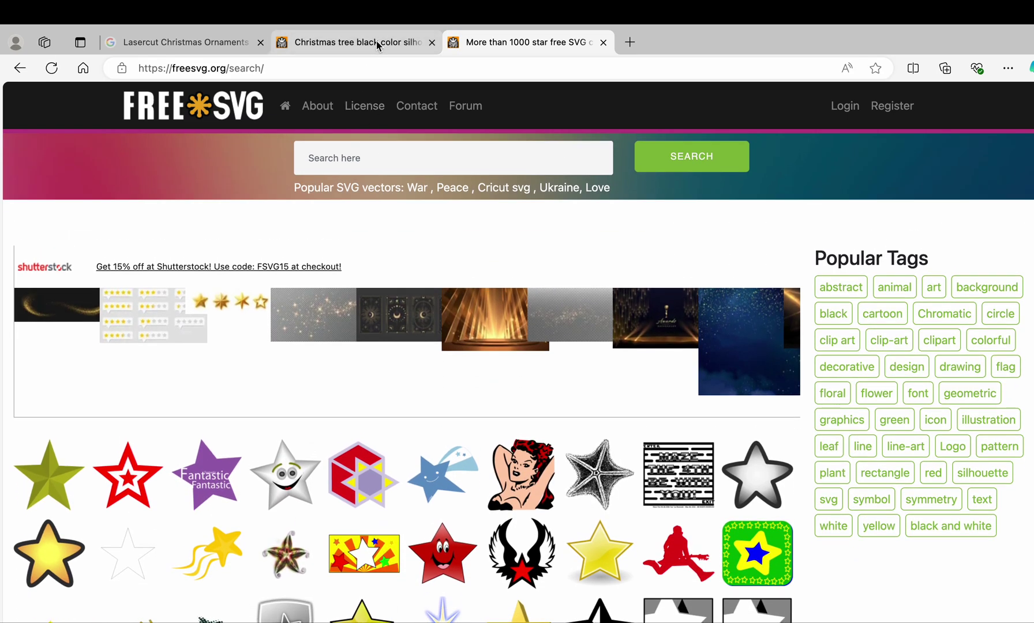
left_click(378, 45)
scroll(318, 403, "down", 3)
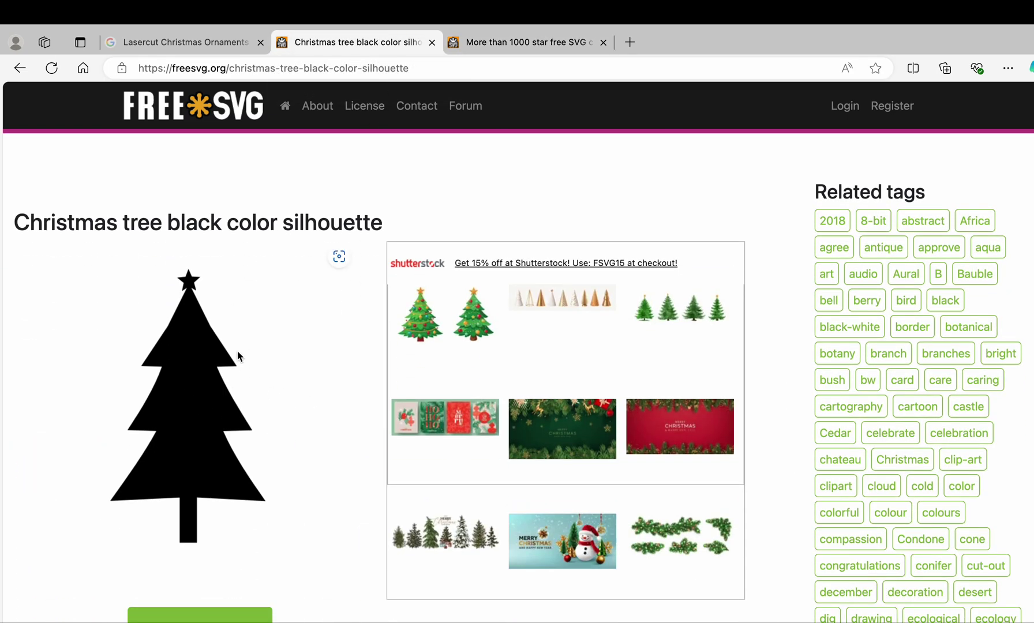
Place the cbl1.svg tree silhouette onto the Illustrator artboard.
key("ctrl+Left")
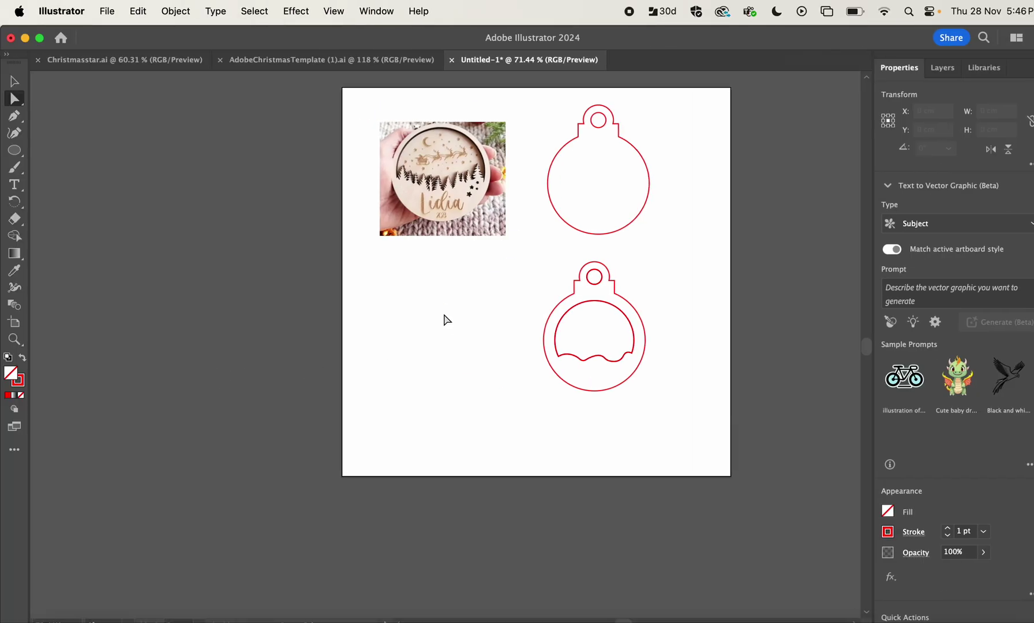
left_click(109, 12)
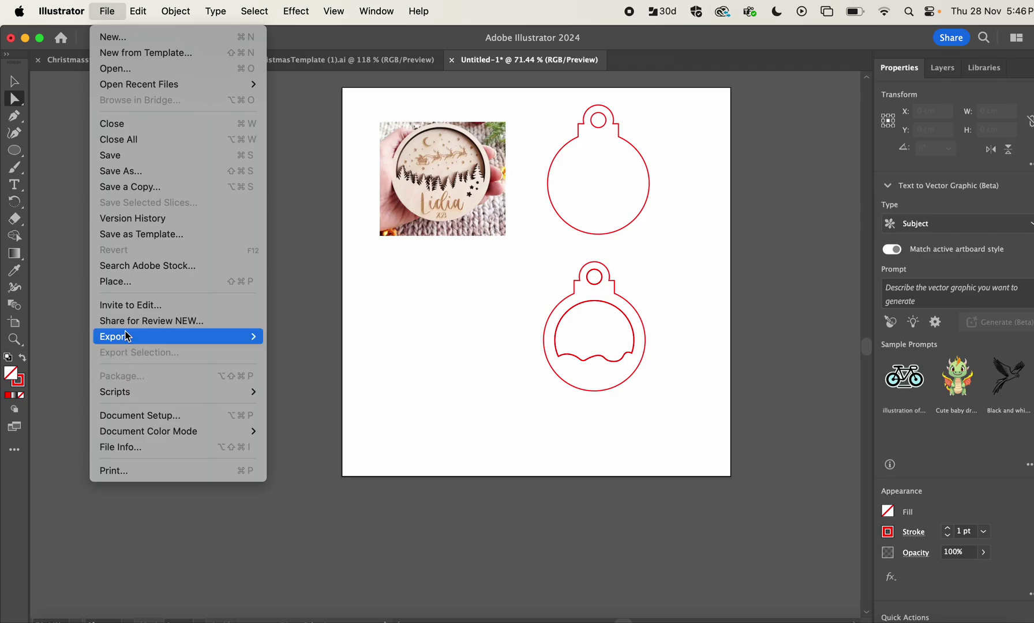
left_click(134, 282)
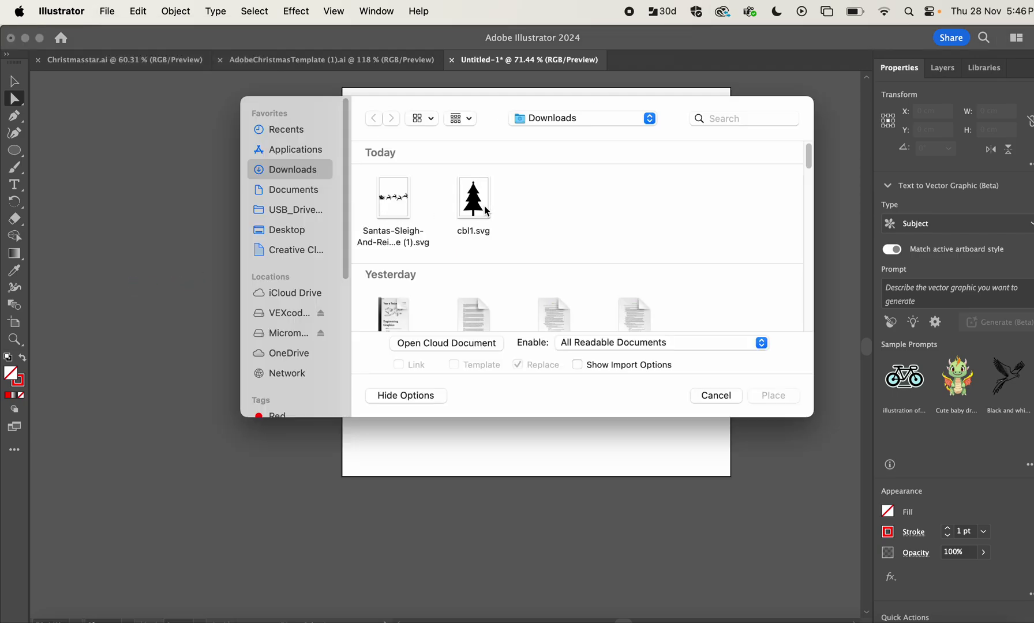
left_click(484, 210)
left_click(772, 399)
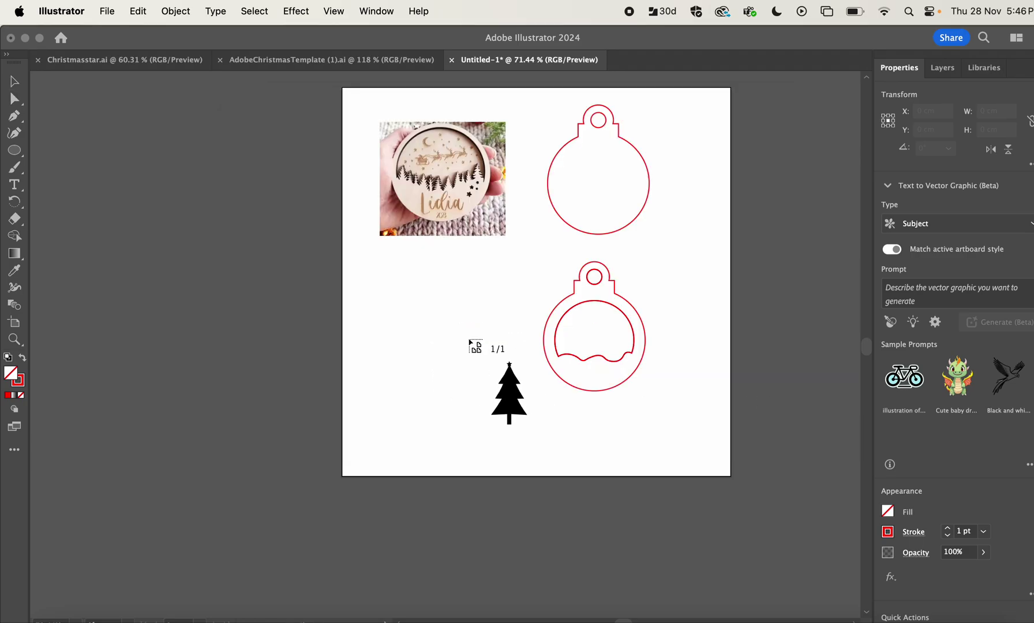
left_click(384, 280)
scroll(583, 369, "down", 15)
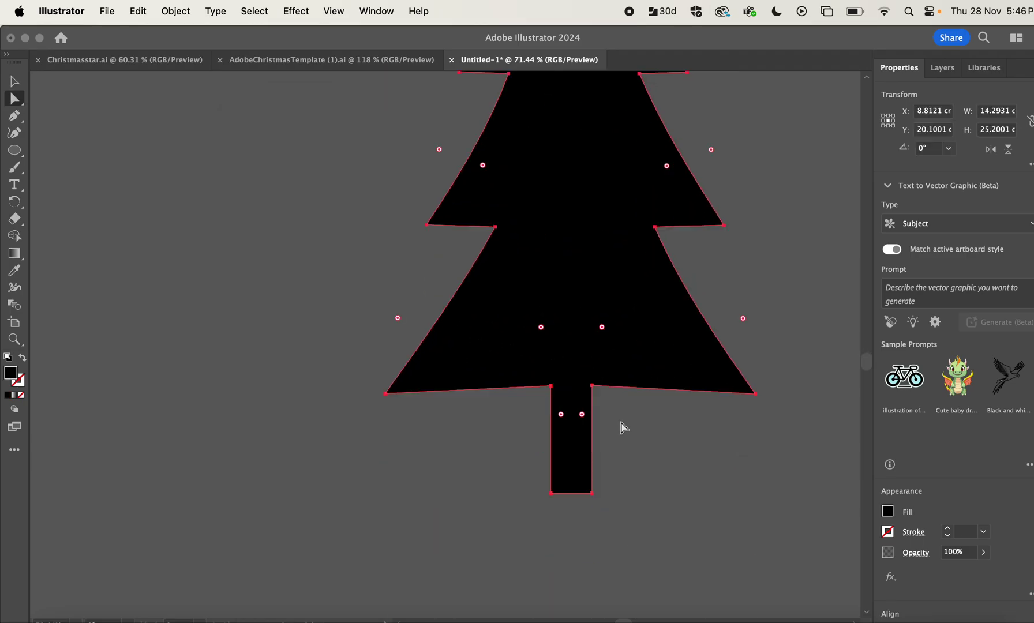
Scale the tree silhouette down to sit left of the ring bauble.
left_click(593, 494)
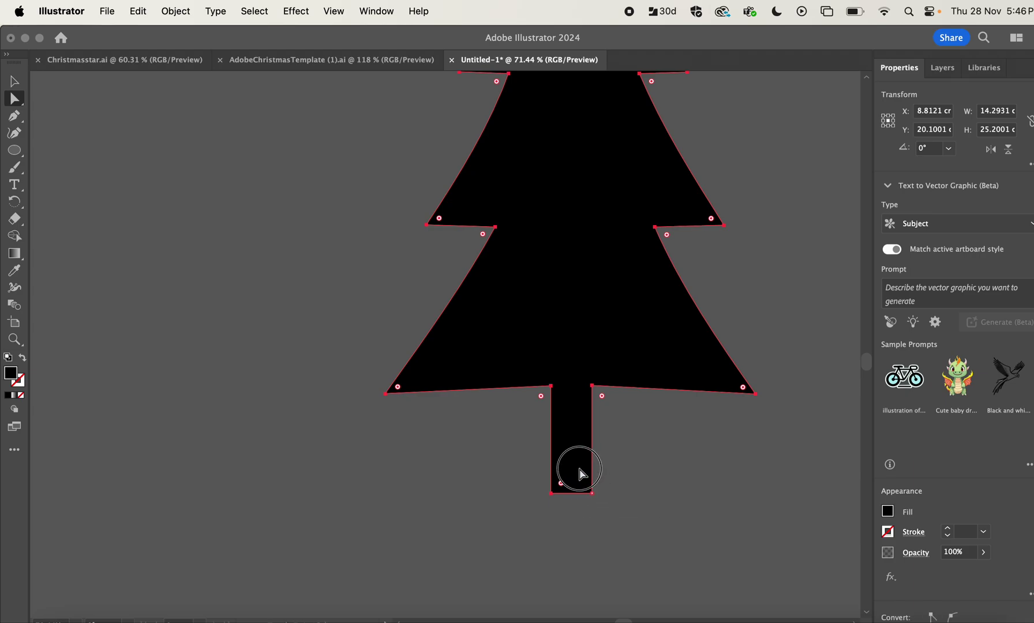
left_click(14, 81)
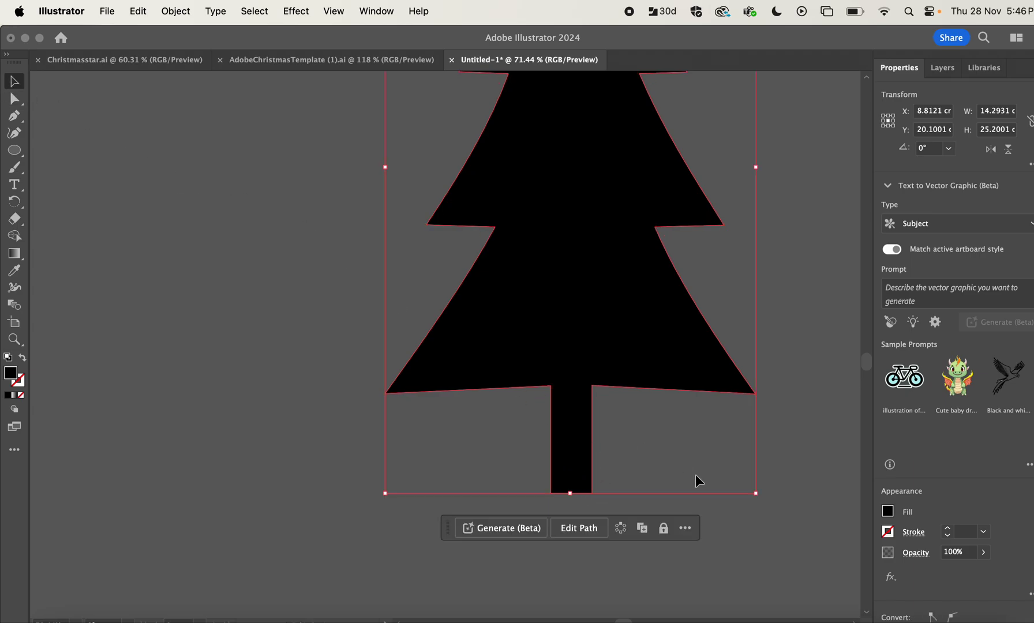
left_click_drag(763, 498, 528, 237)
scroll(538, 441, "up", 8)
left_click_drag(542, 328, 474, 225)
left_click(600, 234)
scroll(600, 234, "up", 5)
left_click(468, 300)
left_click(568, 362)
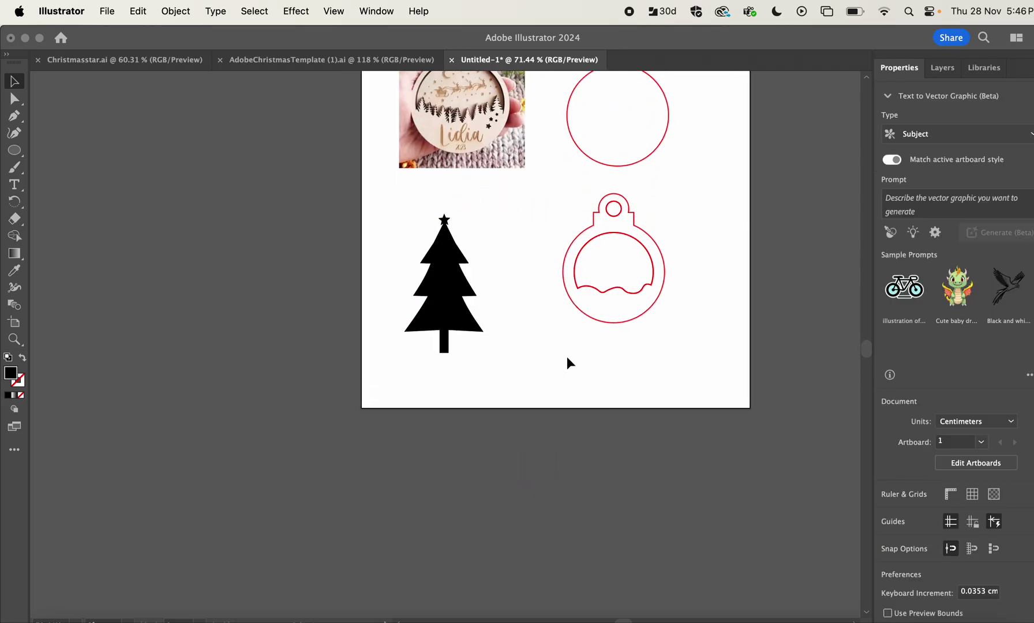
Place the Santas-Sleigh SVG silhouette into Untitled-1 and begin shrinking it.
left_click(108, 11)
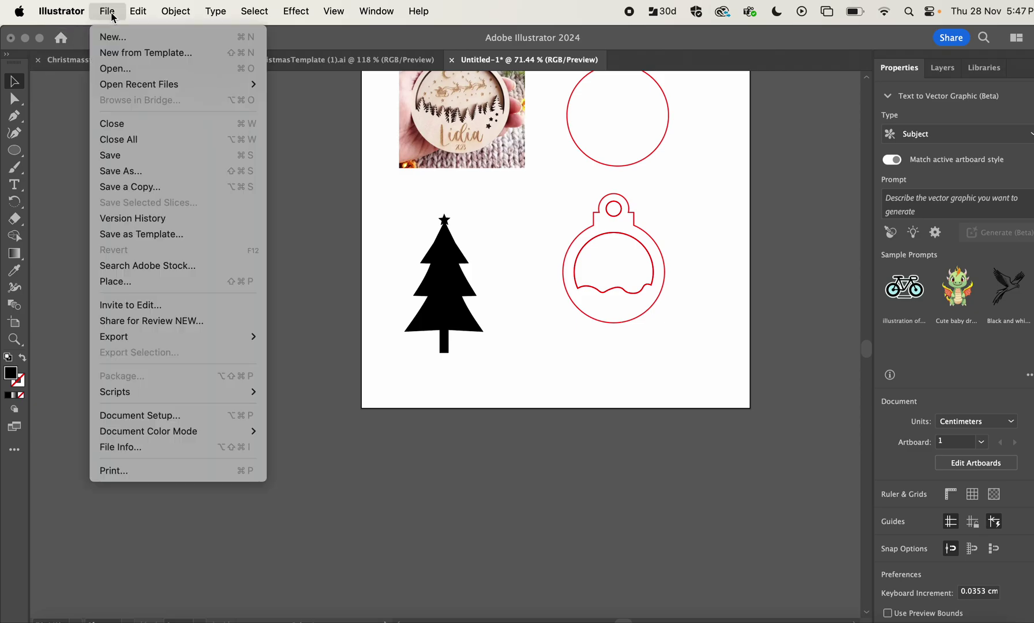
left_click(134, 291)
left_click(387, 213)
left_click(773, 395)
left_click(537, 342)
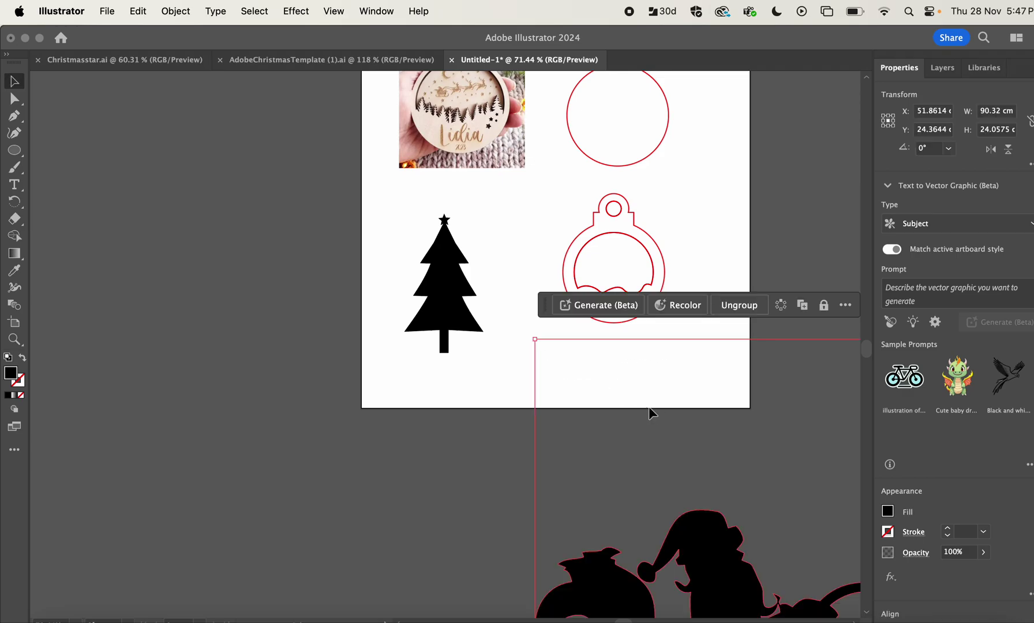
scroll(647, 411, "down", 10)
scroll(472, 329, "up", 5)
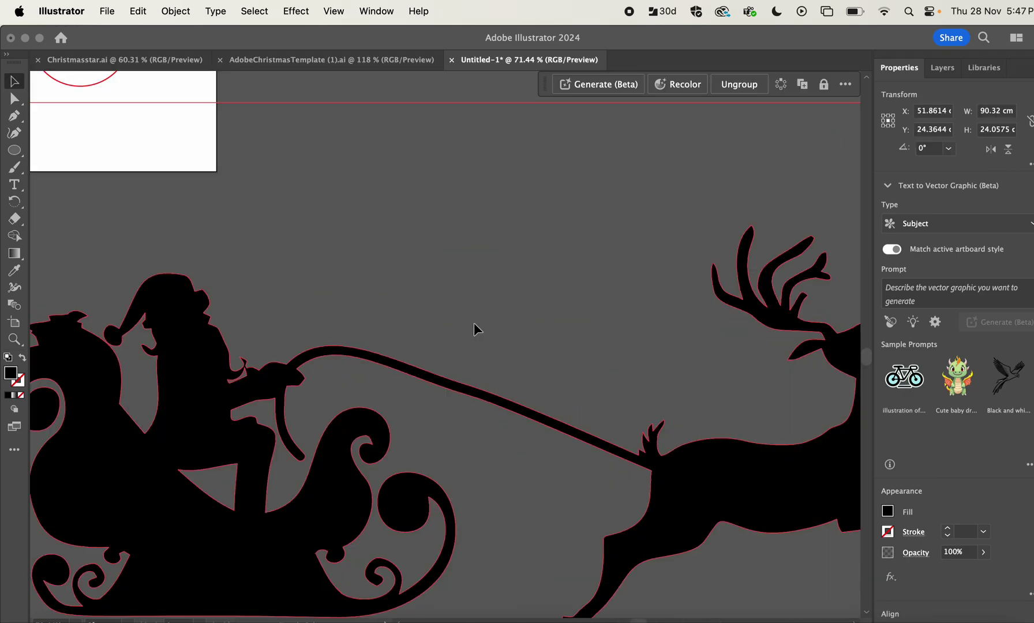
scroll(473, 323, "down", 5, "alt")
left_click_drag(334, 259, 758, 363)
Scale the sleigh group to about 6.7 cm wide and move it onto the artboard.
left_click_drag(776, 424, 342, 302)
key("super+z")
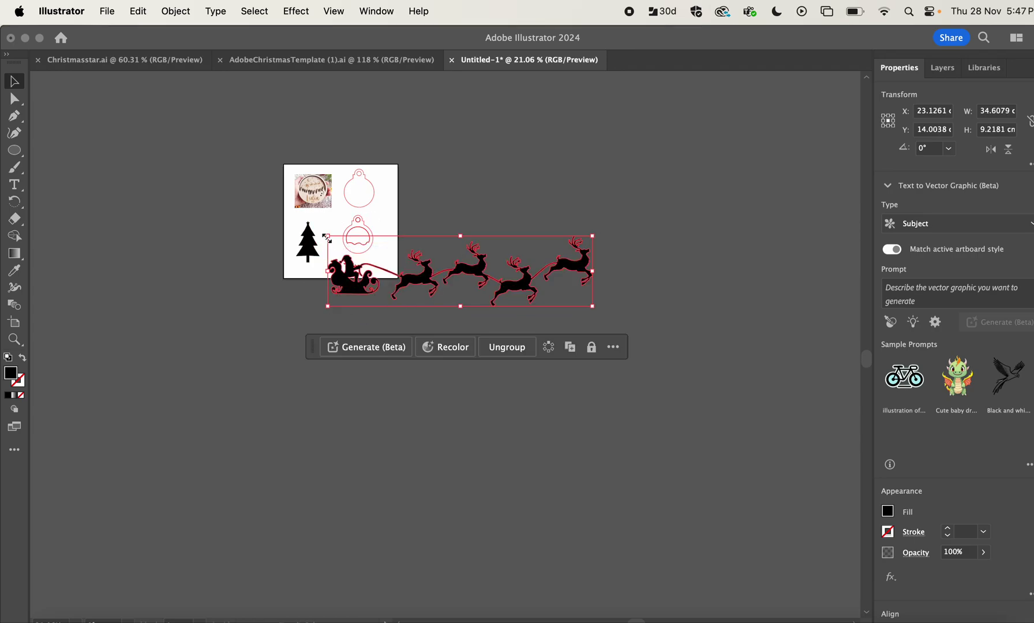
left_click_drag(327, 239, 506, 296)
left_click_drag(582, 303, 341, 273)
key("super+1")
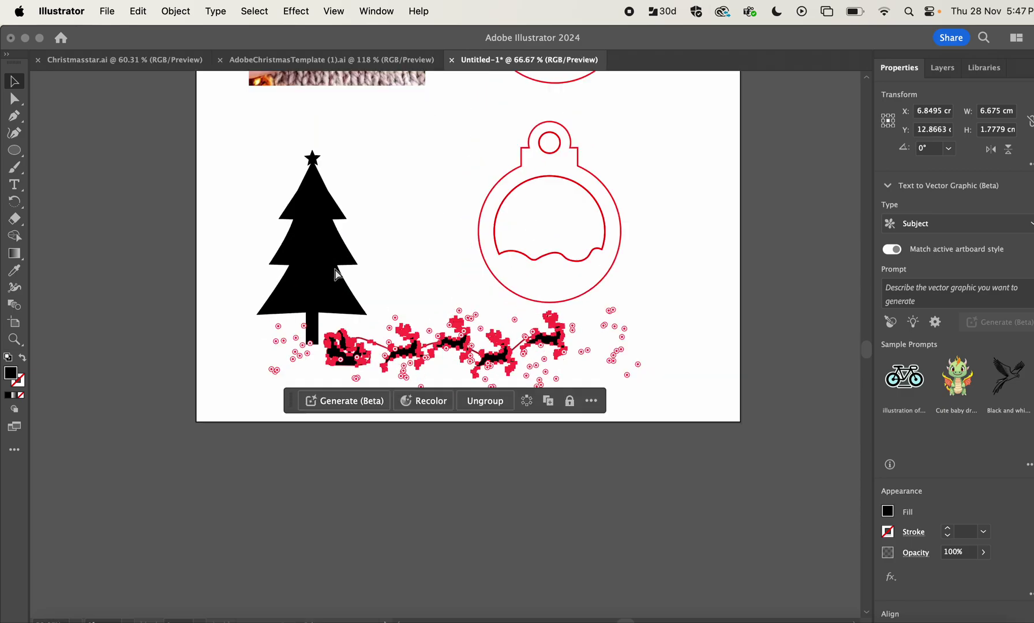
key("super+equal")
left_click(393, 261)
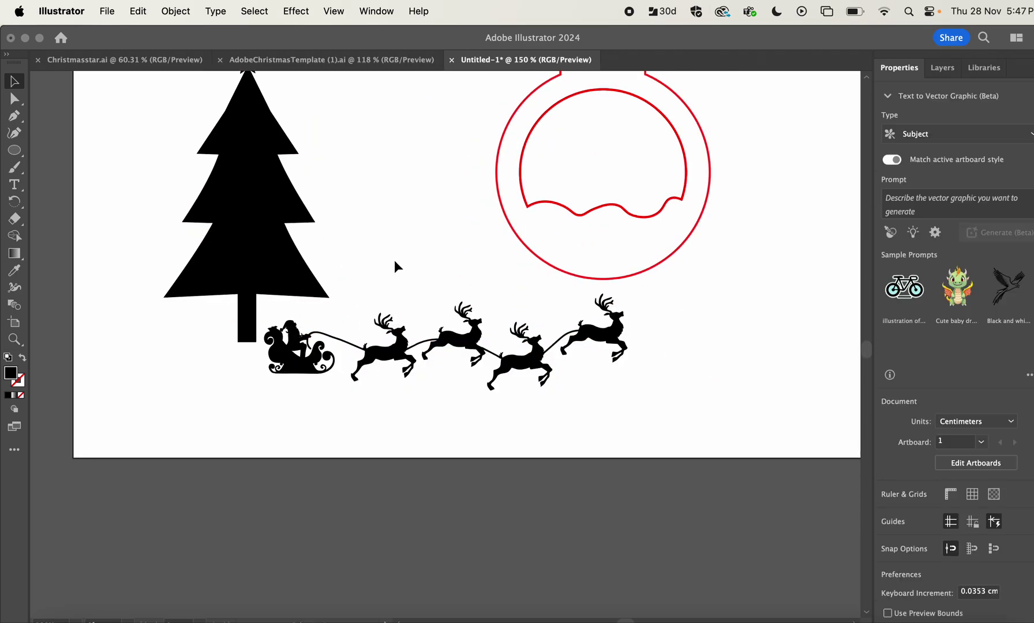
Move the tree onto the artboard and shrink it to about half its size.
left_click(258, 258)
left_click_drag(258, 258, 186, 297)
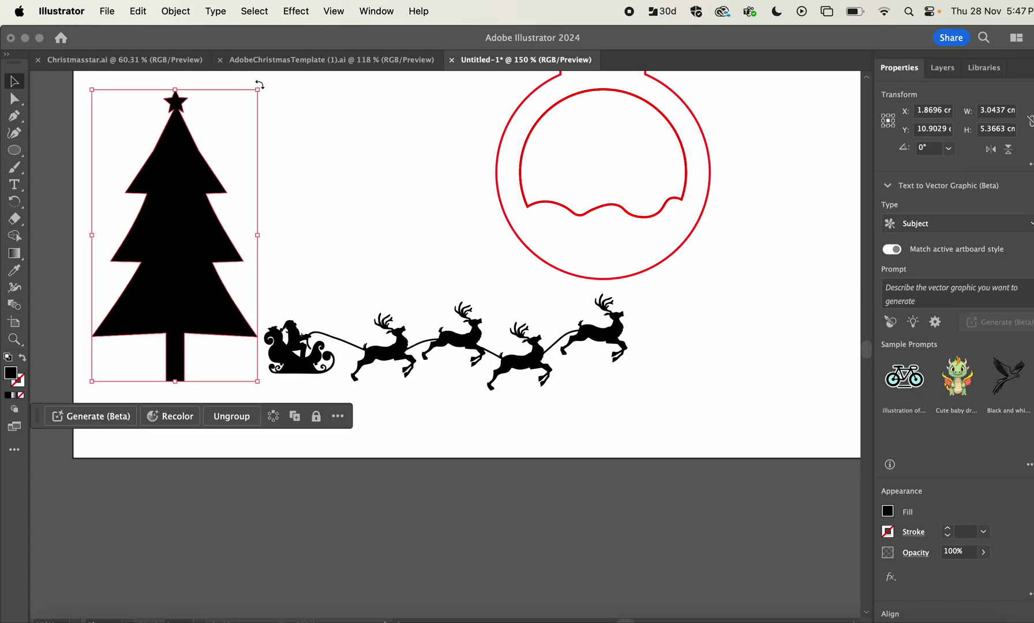
left_click_drag(258, 89, 368, 169)
left_click_drag(393, 126, 358, 143)
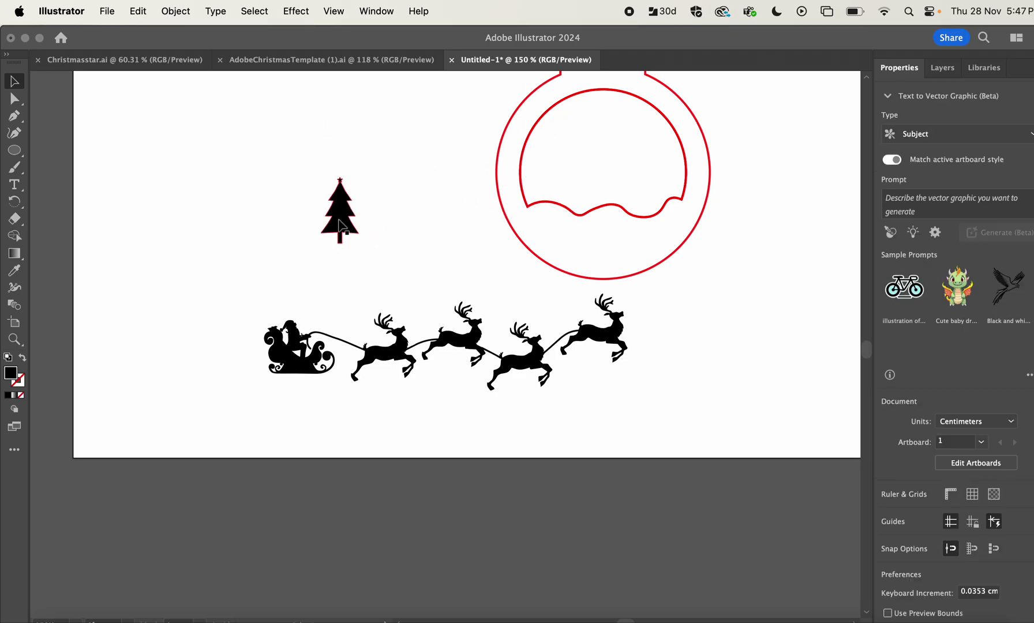
Give the tree no fill and a red stroke.
scroll(930, 430, "down", 5)
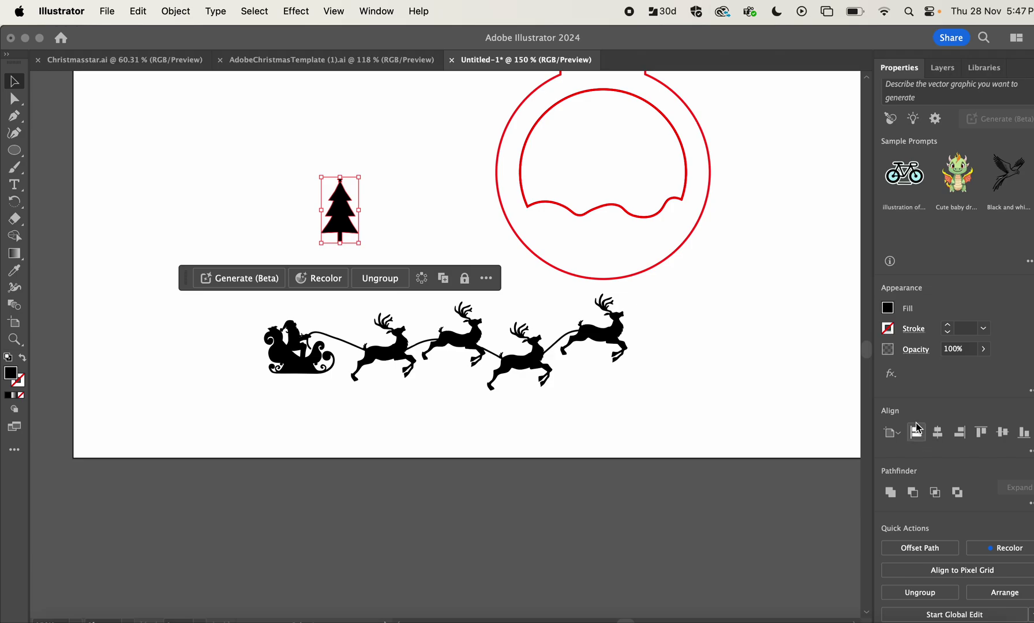
left_click(889, 308)
left_click(730, 364)
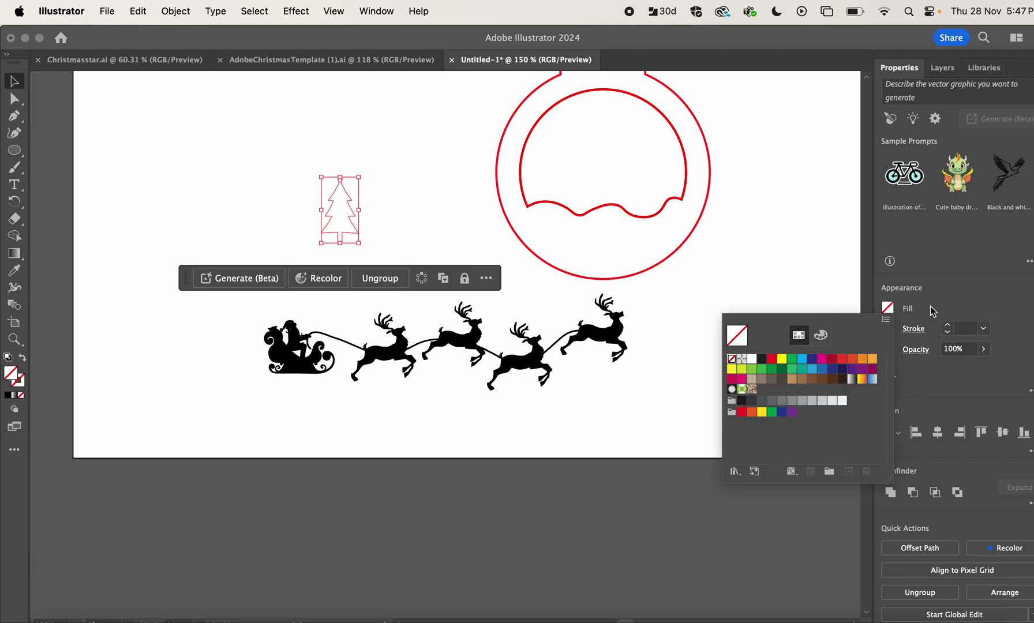
left_click(889, 328)
left_click_drag(774, 385, 855, 385)
left_click(444, 227)
left_click(380, 208)
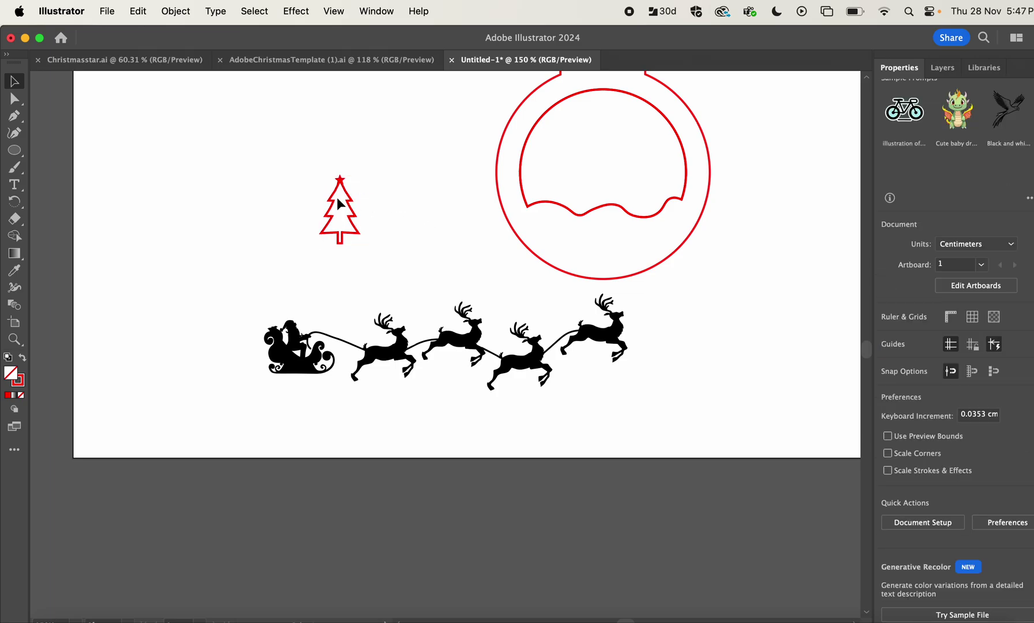
Move the red tree outline onto the wavy hill inside the ring.
scroll(339, 194, "up", 5)
scroll(341, 174, "down", 4)
left_click_drag(422, 239, 457, 242)
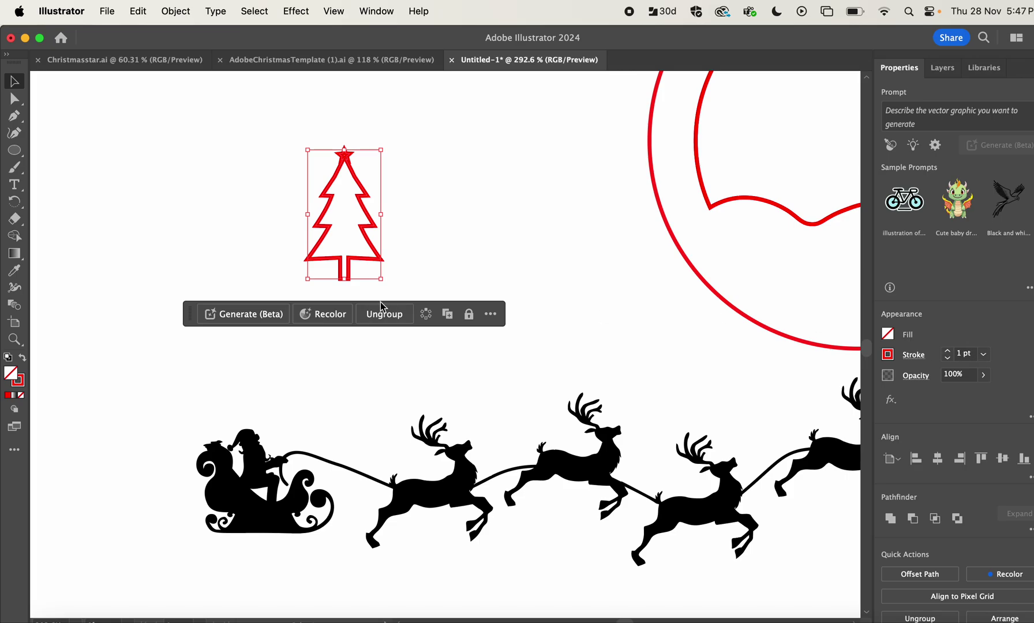
left_click_drag(372, 259, 792, 205)
scroll(434, 283, "right", 5)
scroll(594, 291, "up", 1)
scroll(594, 291, "down", 3)
left_click(632, 246)
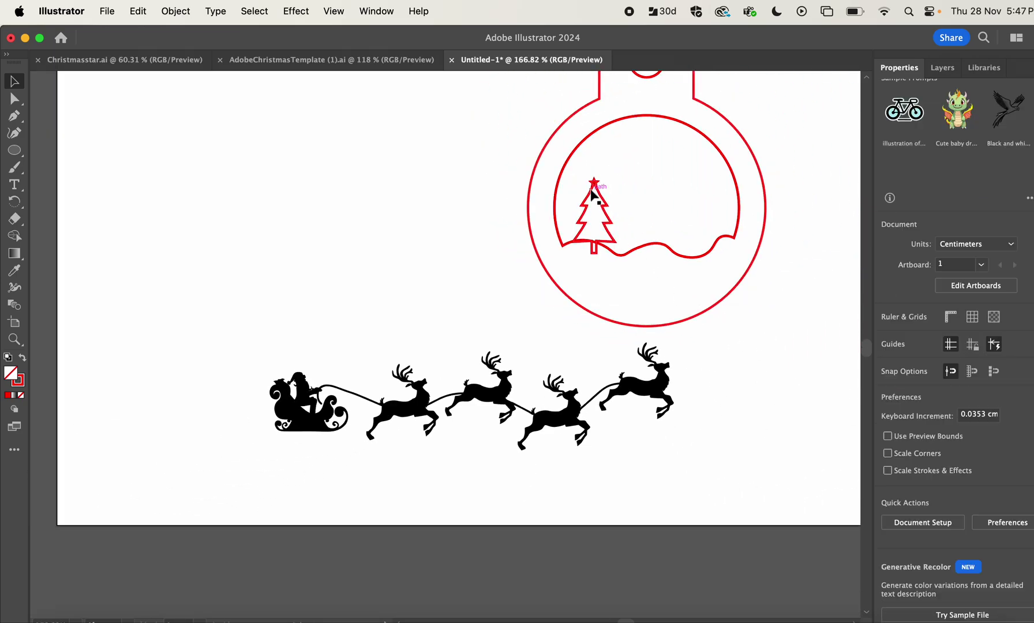
Drag an anchor point just below the star to reshape the tree path.
scroll(594, 196, "up", 5)
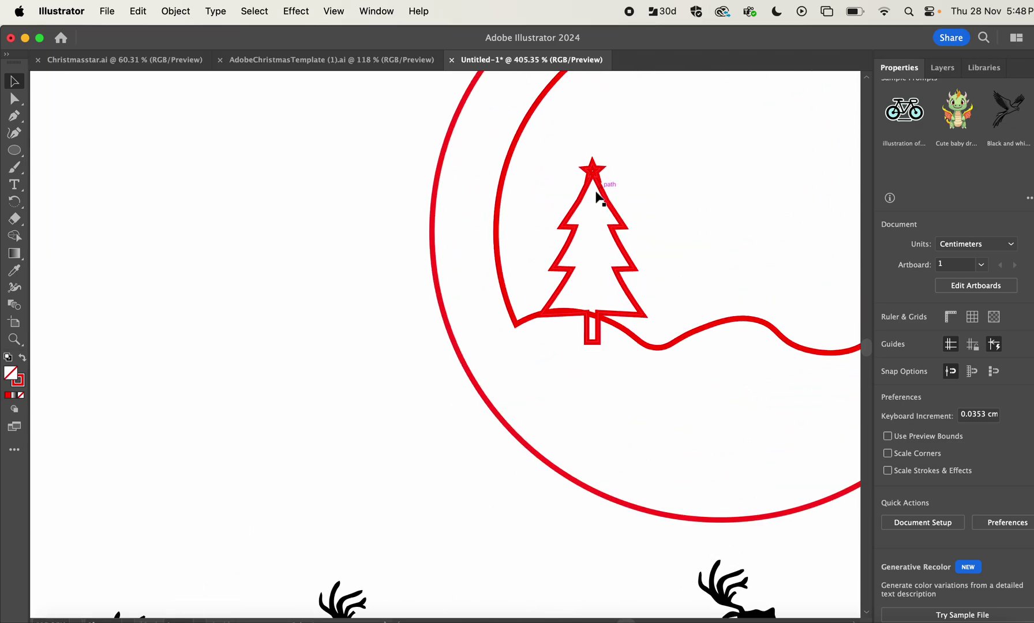
scroll(598, 196, "up", 7)
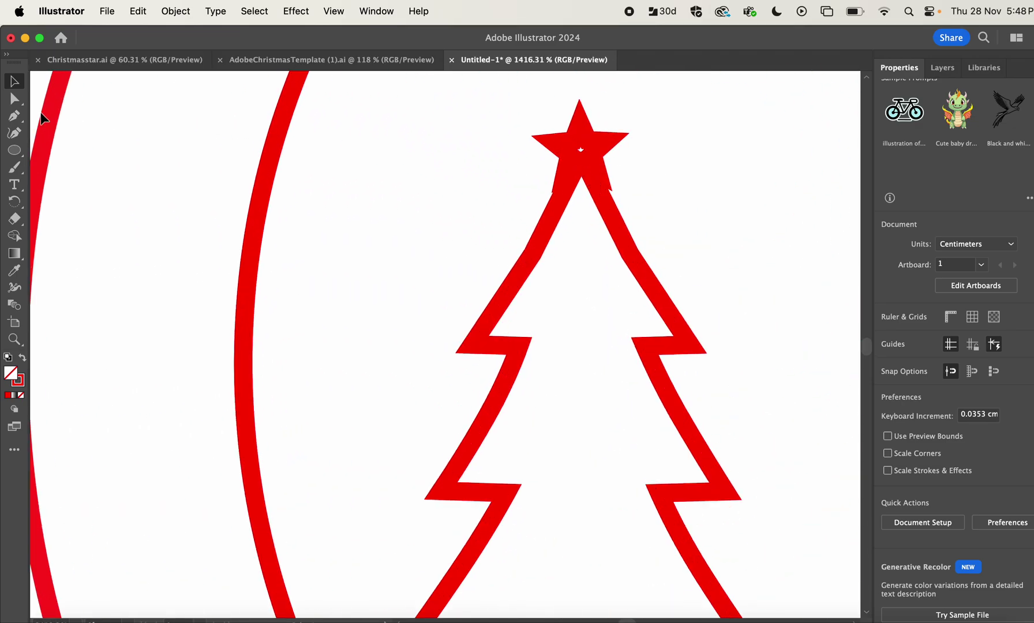
left_click(16, 101)
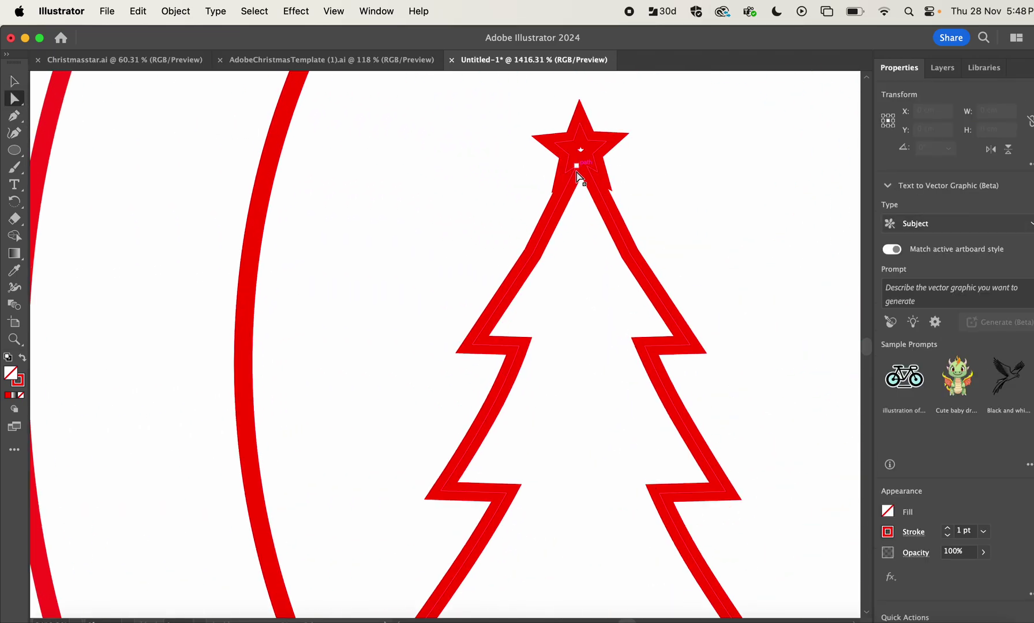
left_click_drag(566, 176, 601, 182)
scroll(456, 191, "down", 1)
scroll(466, 191, "down", 5)
Merge the tree region into the ring's hill shape with Shape Builder and remove the trunk rectangle.
key("v")
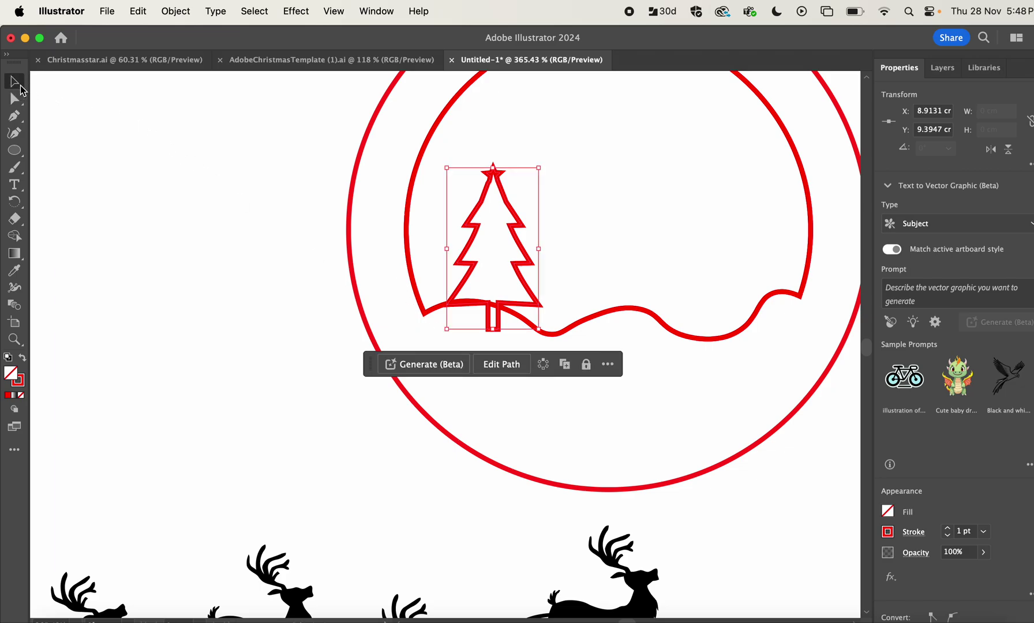
left_click_drag(271, 170, 592, 395)
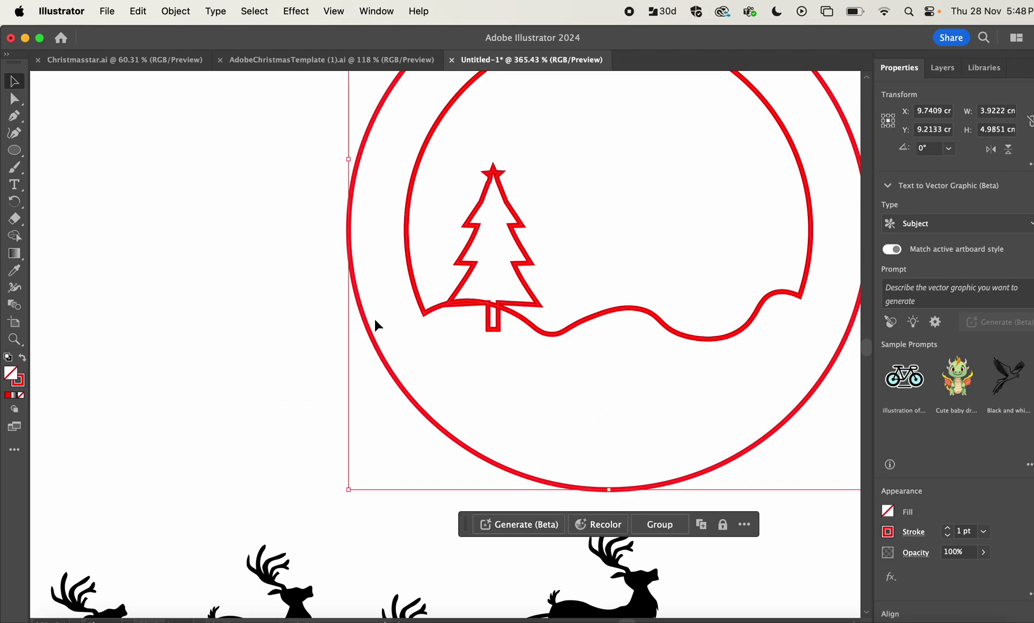
key("shift+m")
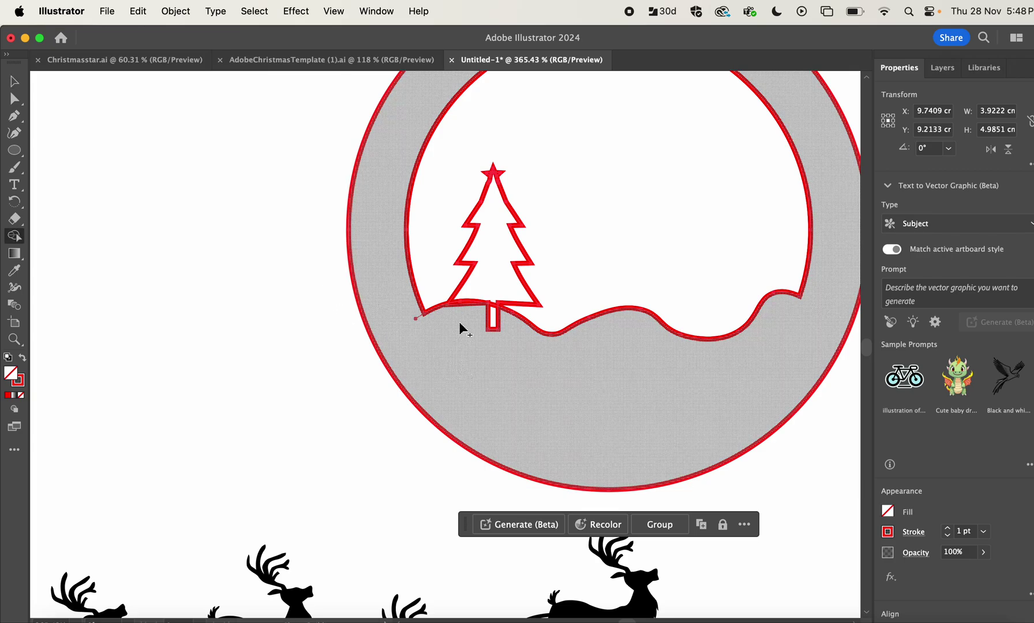
mouse_move(462, 301)
left_mouse_down()
mouse_move(474, 321)
mouse_move(497, 324)
left_mouse_up()
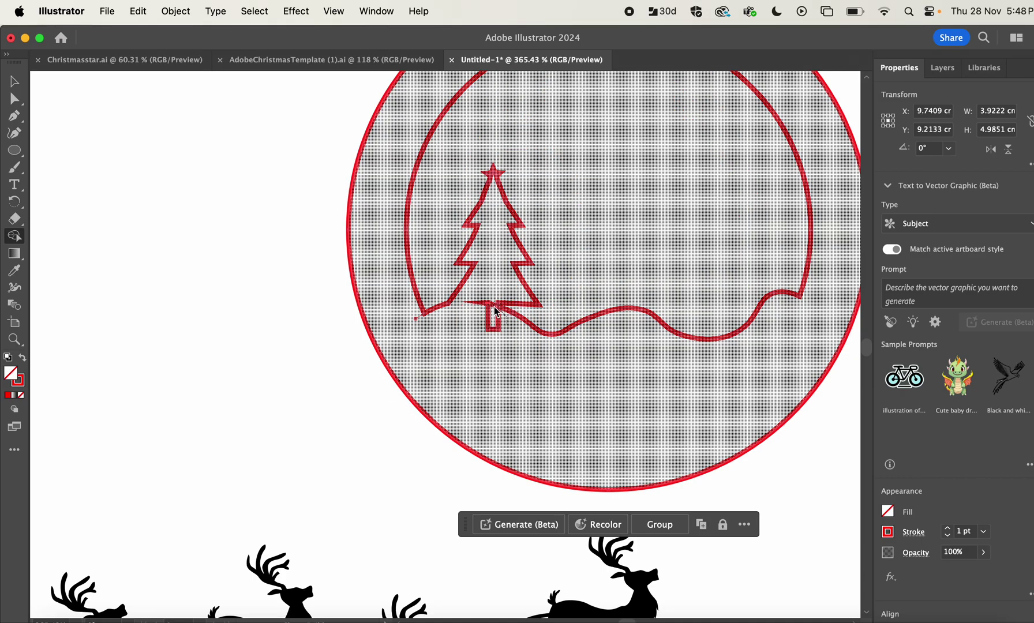
left_click(496, 312)
key("super+z")
scroll(501, 317, "up", 5)
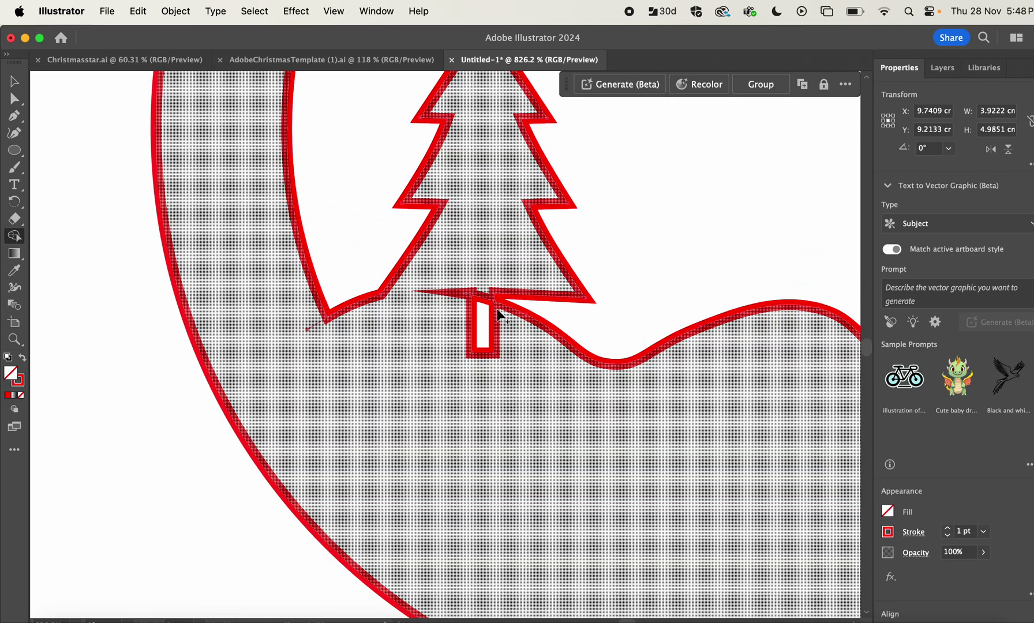
scroll(500, 316, "up", 2)
left_click(489, 314, "alt")
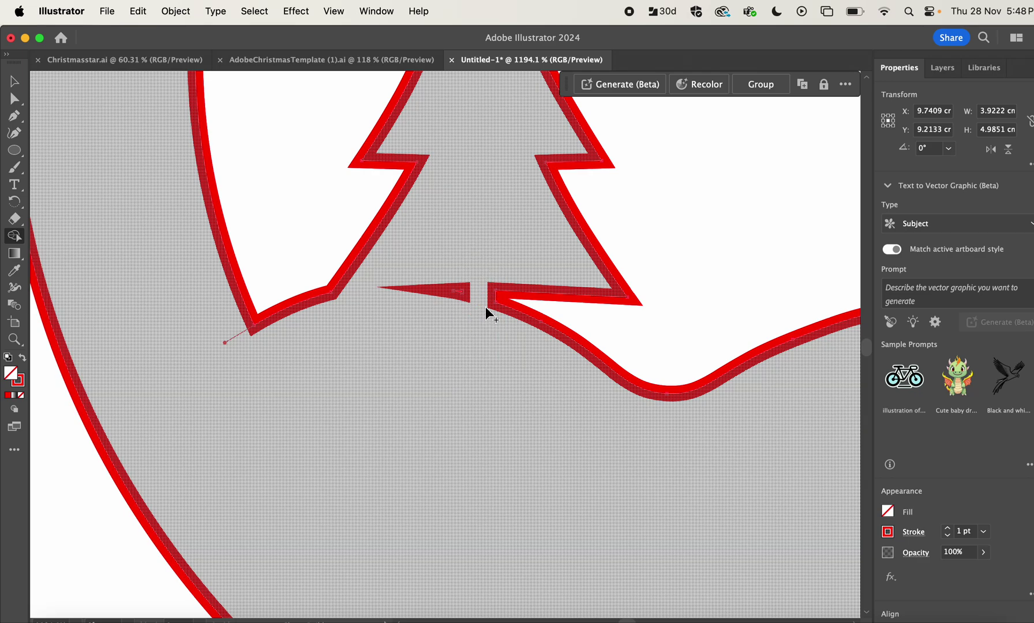
scroll(568, 330, "down", 4)
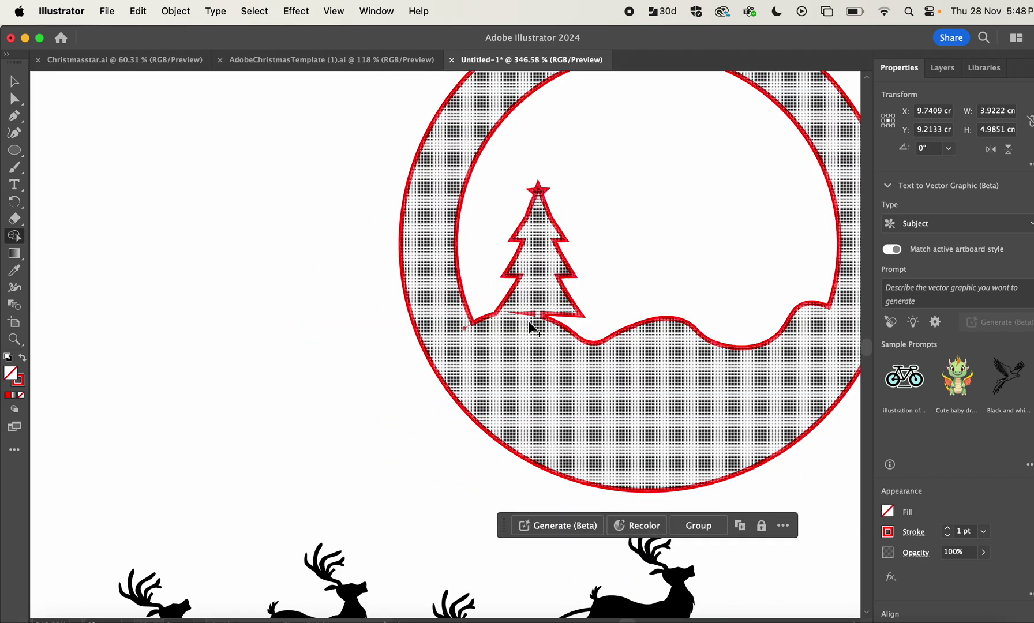
Delete the segment across the tree's base so its bottom edge follows the hill line.
left_click(14, 81)
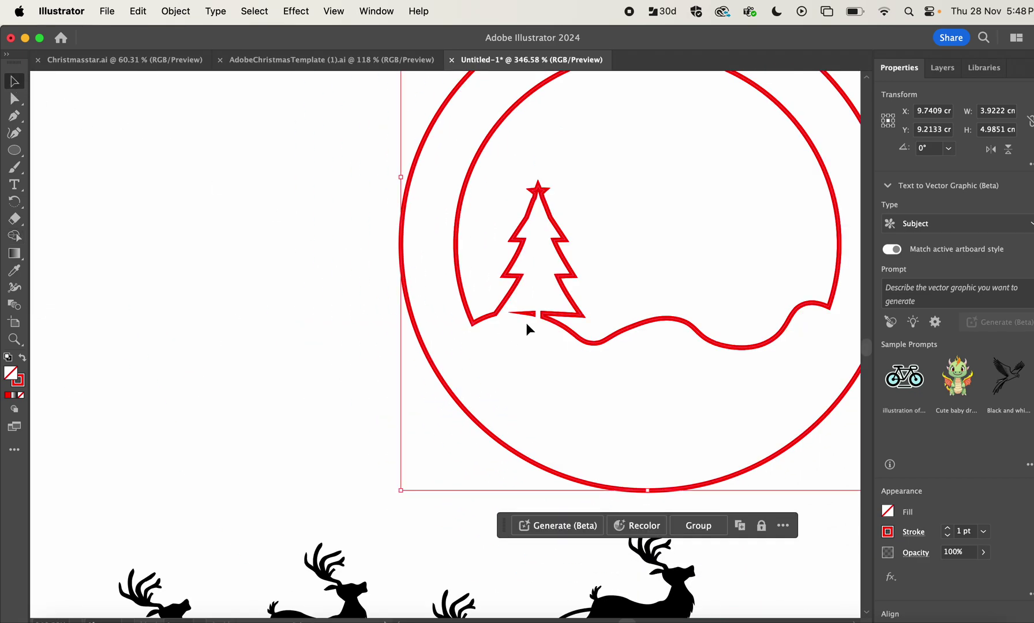
left_click(15, 98)
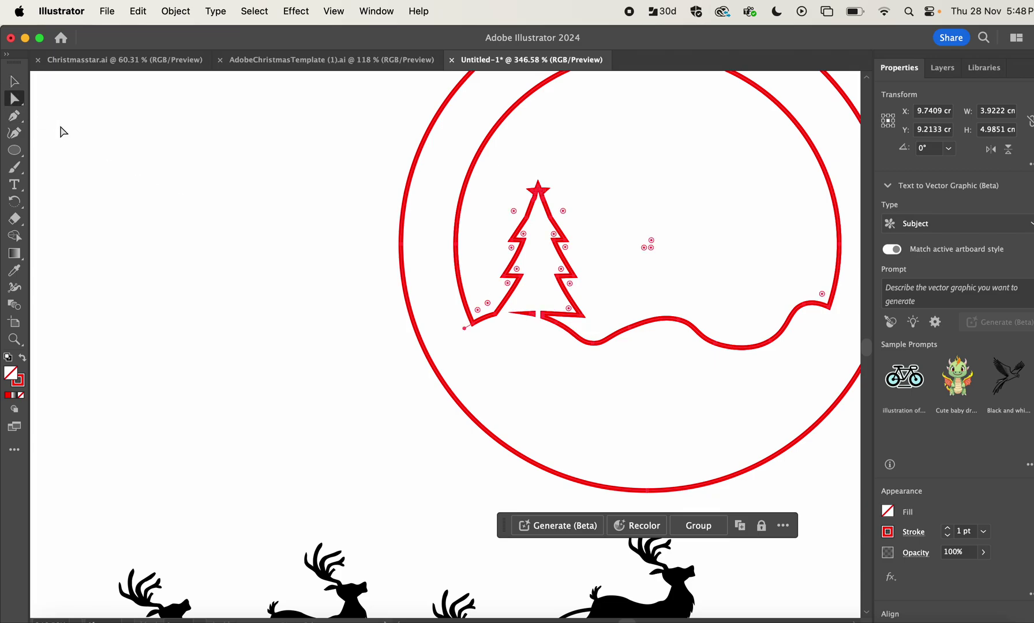
left_click(534, 314)
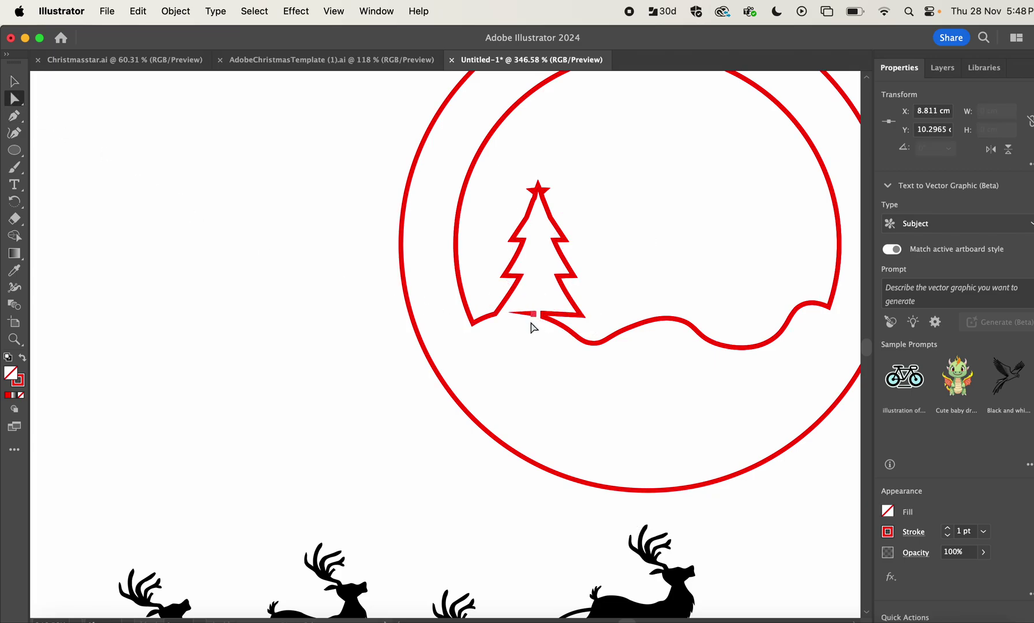
left_click(536, 313)
key("Delete")
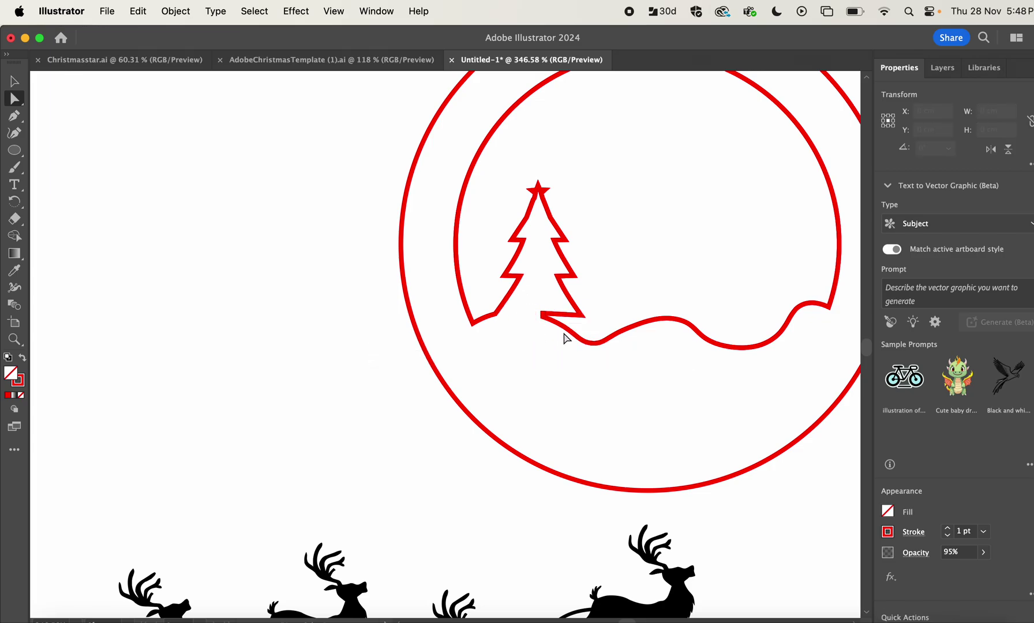
left_click(543, 314)
scroll(632, 257, "down", 5)
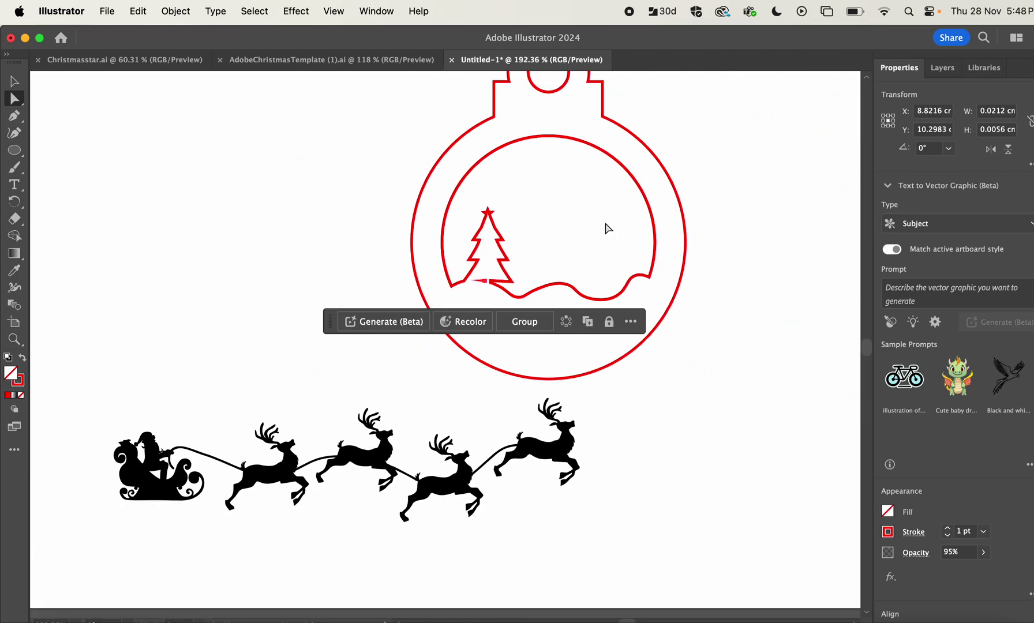
Shrink the sleigh and reindeer group to about 2.04 cm wide and place it atop the upper bauble.
scroll(609, 226, "down", 6)
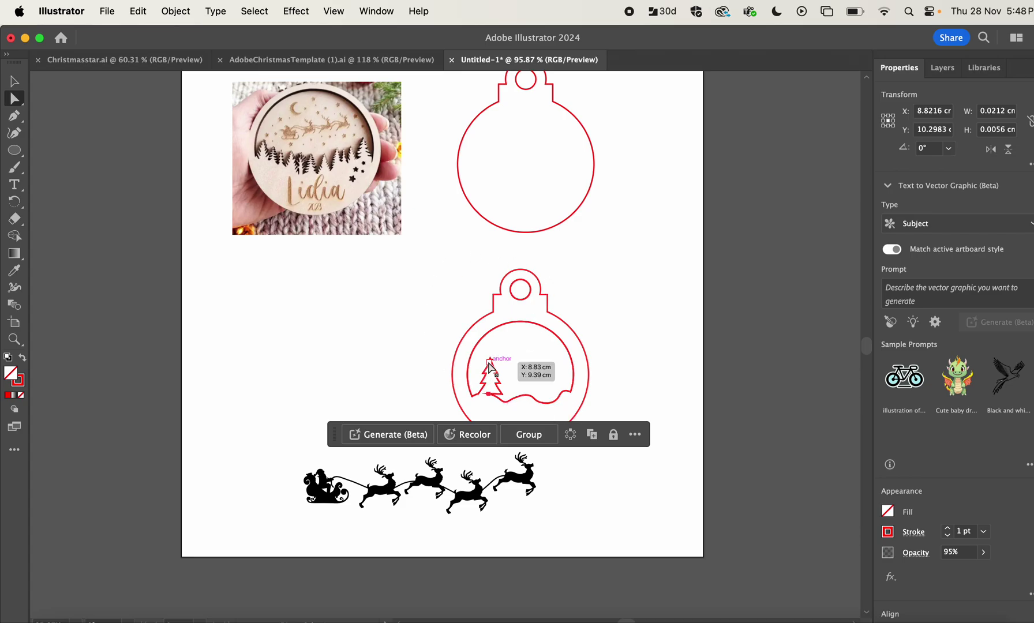
left_click(13, 82)
left_click(516, 494)
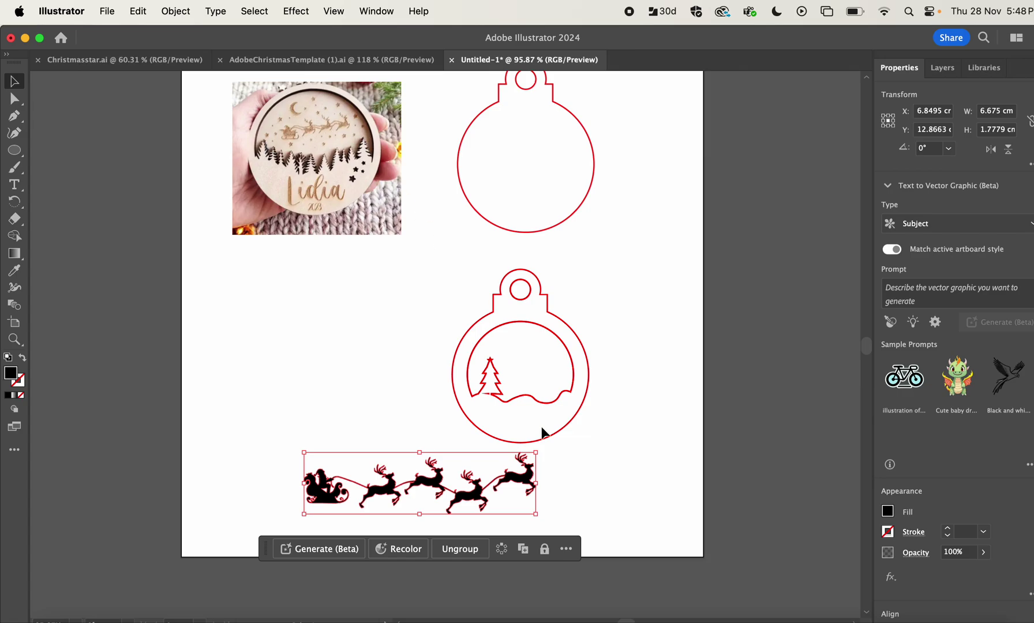
left_click_drag(535, 453, 557, 128)
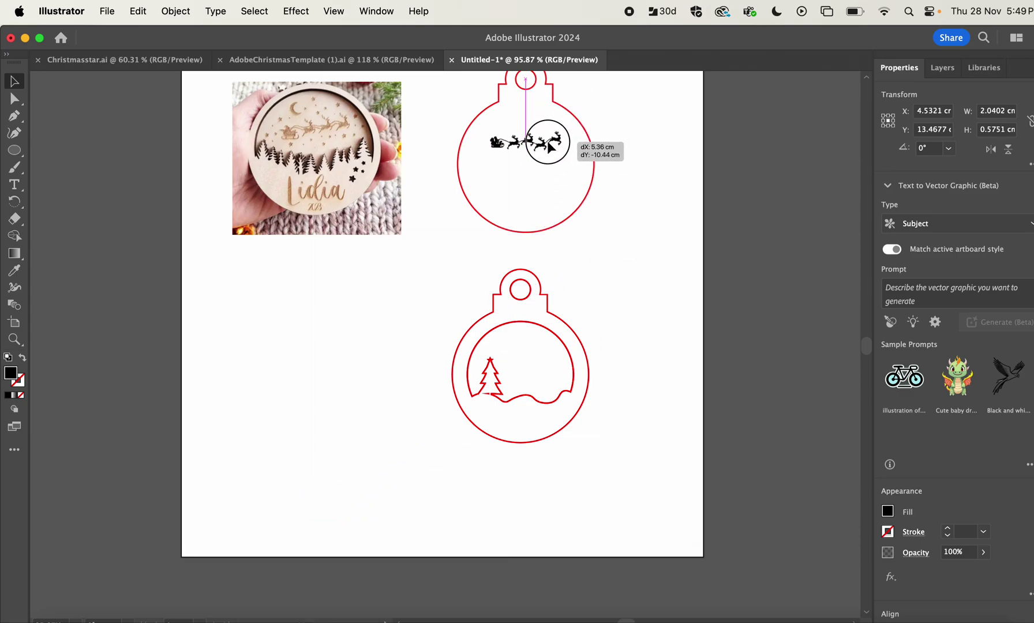
left_click_drag(550, 147, 550, 147)
Move the lower ring bauble up slightly.
left_click(629, 129)
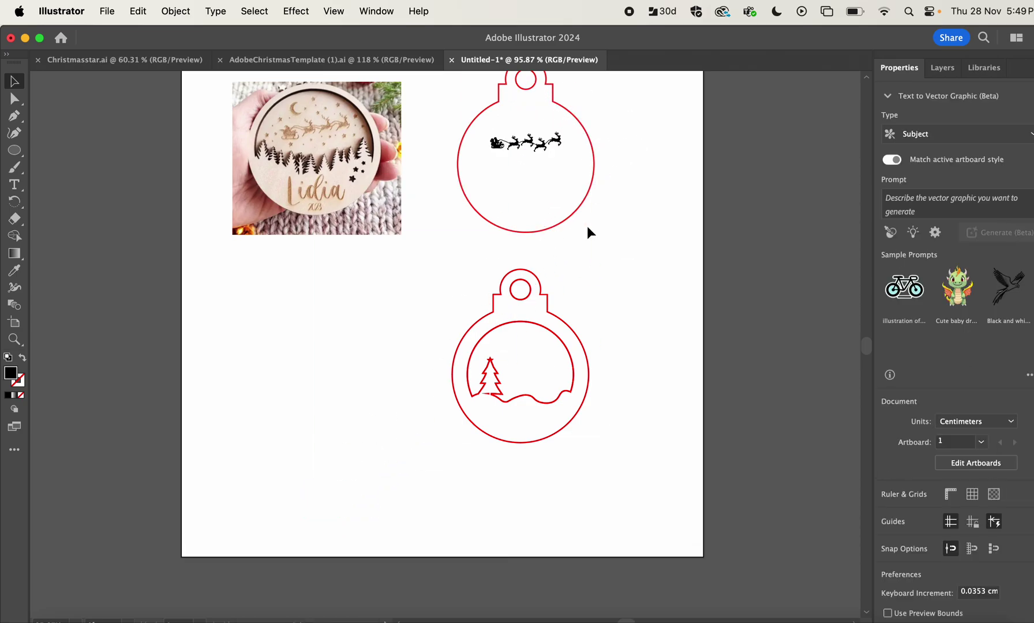
left_click_drag(447, 288, 621, 450)
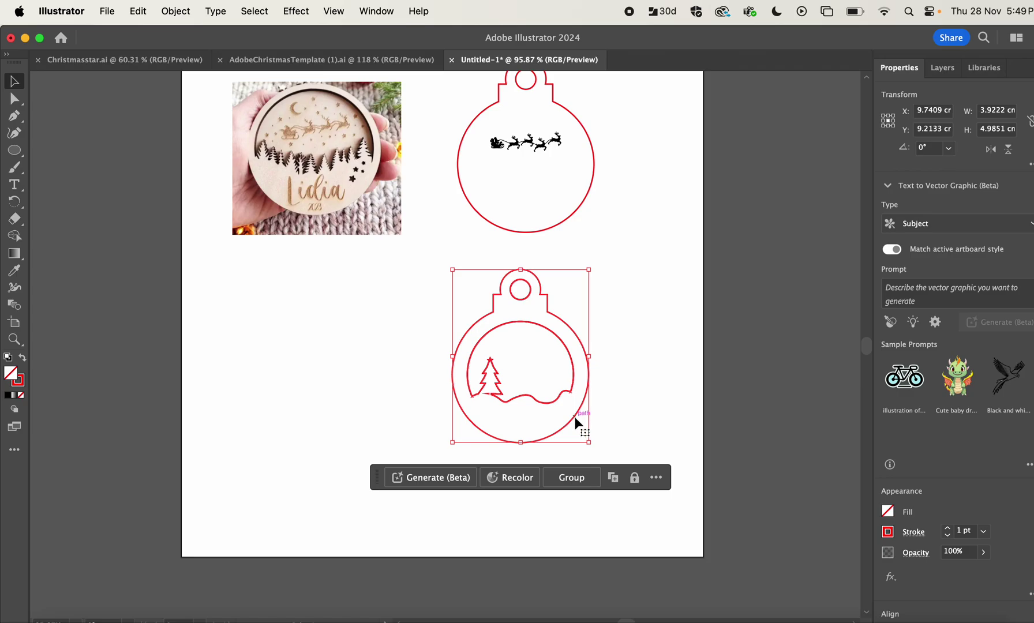
left_click_drag(575, 416, 580, 392)
Give both baubles' red outlines a hairline stroke weight instead of 1 pt.
left_click(668, 230)
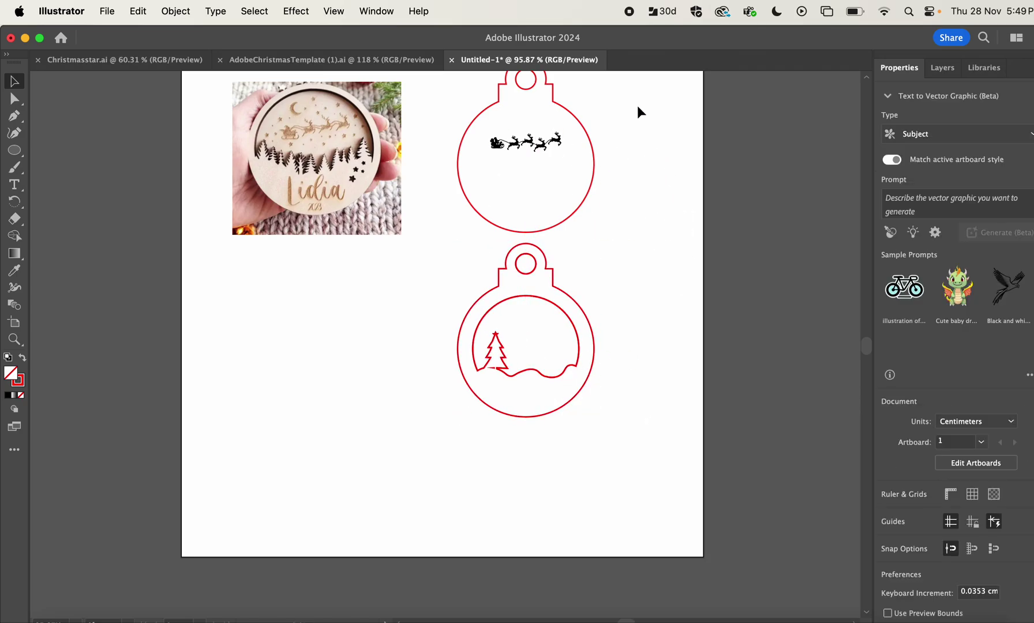
left_click_drag(638, 107, 586, 293)
left_click_drag(630, 370, 522, 238)
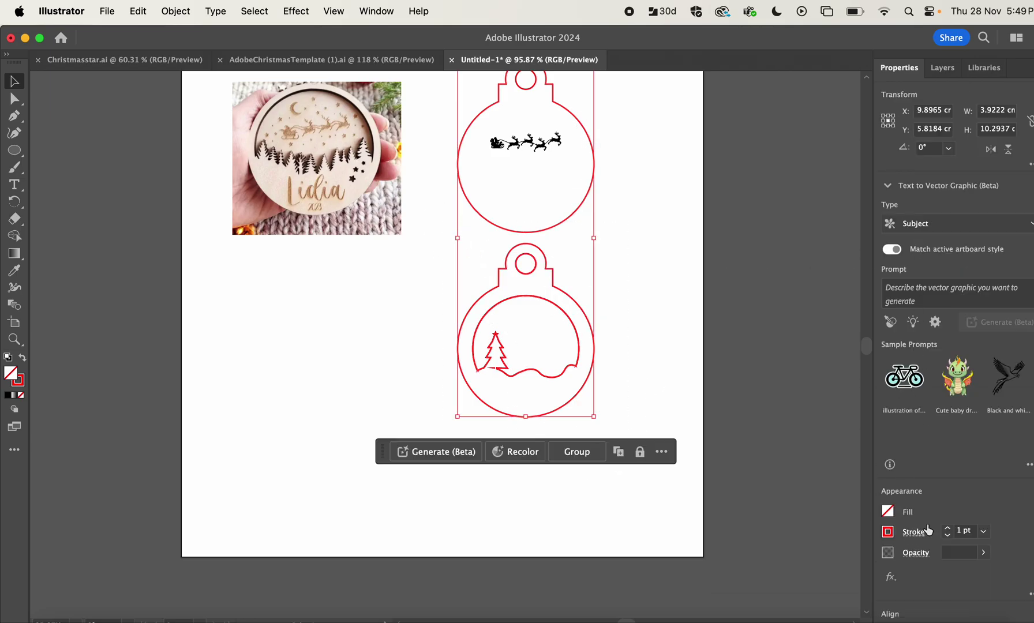
left_click(959, 531)
type("0.")
key("Return")
left_click(656, 227)
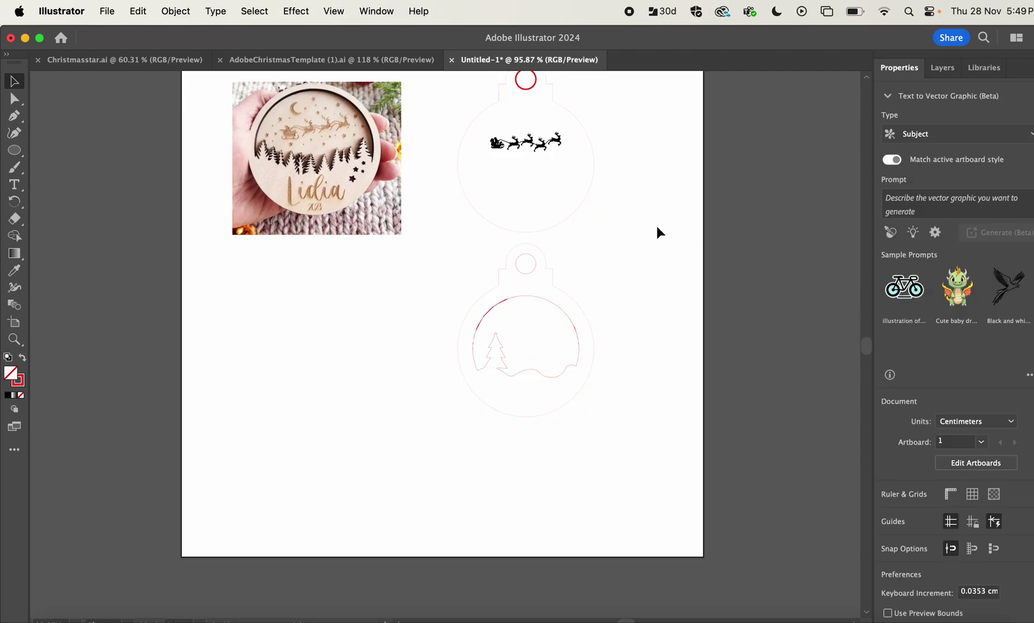
Set the hanging-hole circle's stroke to 0.01 pt, then check the lower bauble's stroke.
left_click(529, 95)
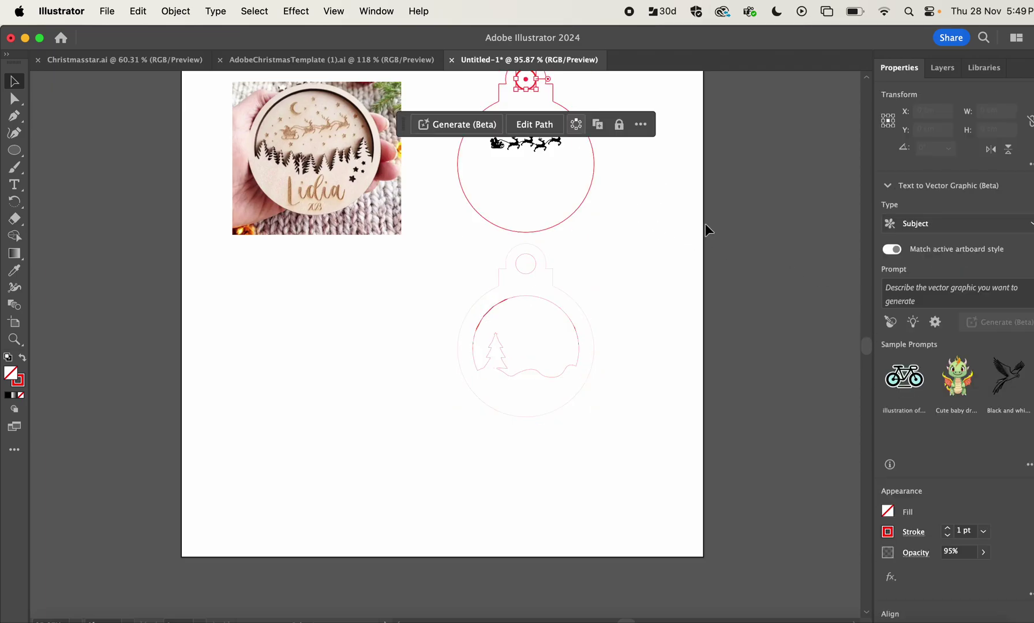
left_click(964, 532)
type("0.01")
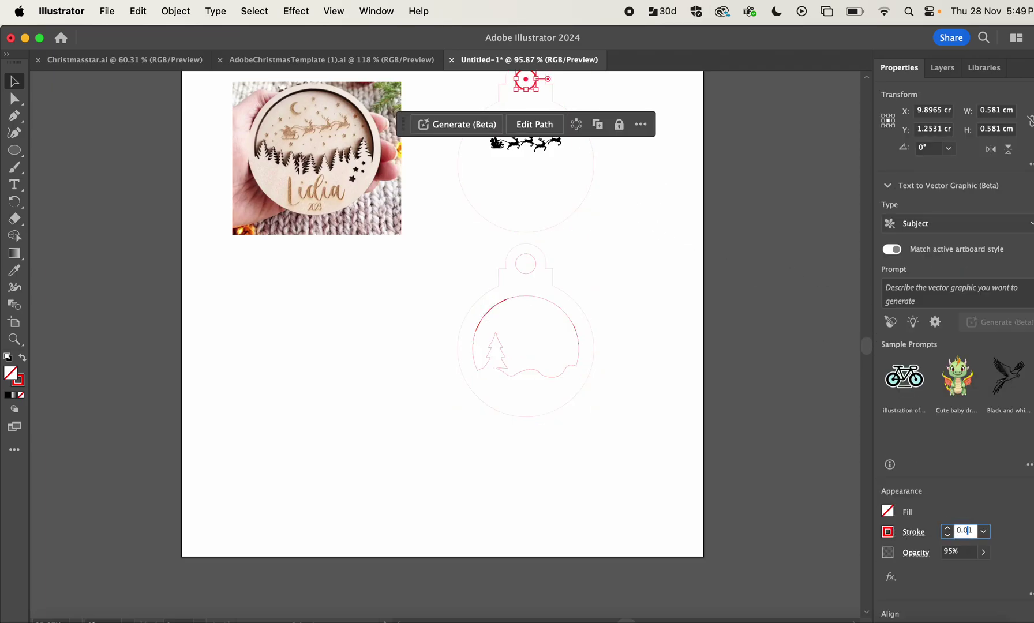
key("Return")
left_click(667, 341)
scroll(670, 312, "up", 2)
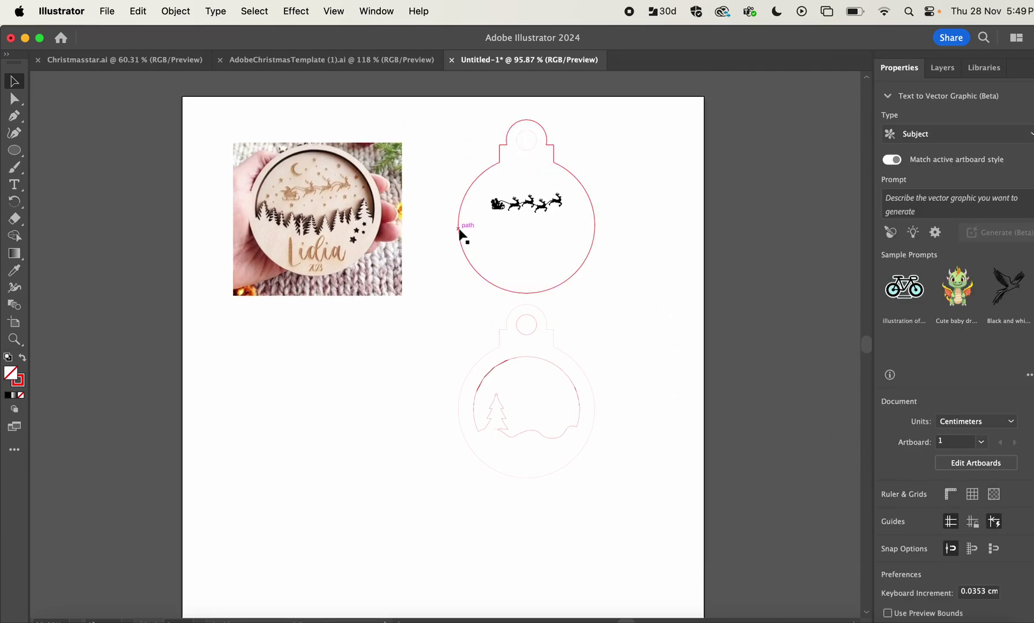
left_click_drag(469, 315, 635, 490)
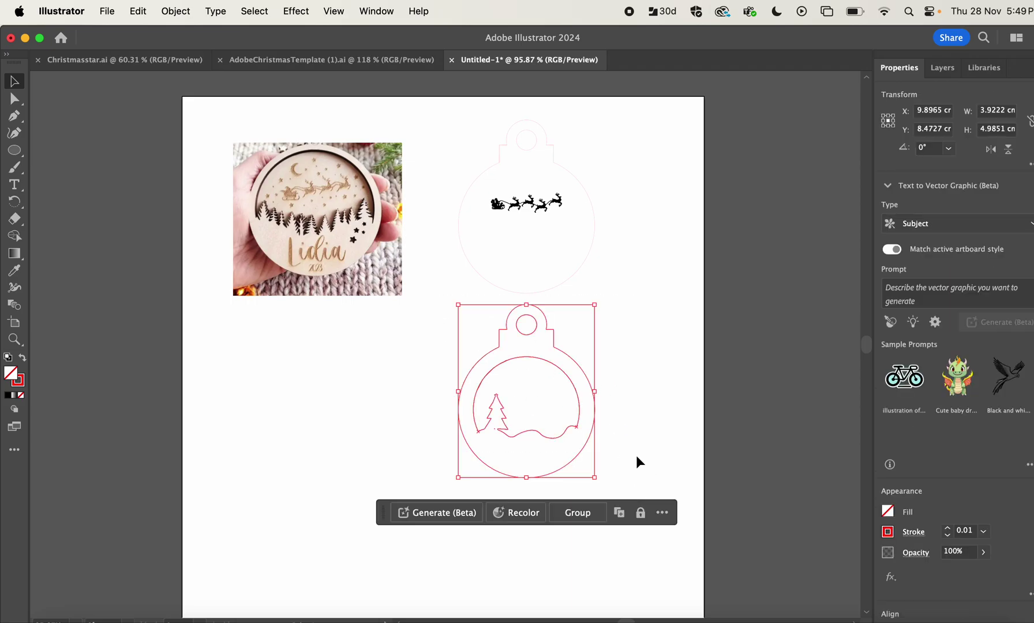